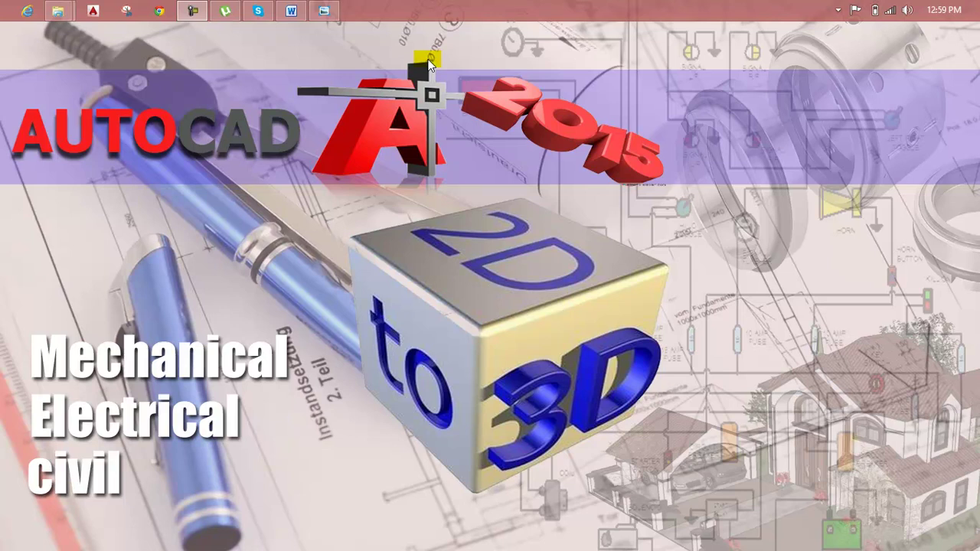
# Review the Lesson 118 notes and holder drawing in Photo Viewer, then launch AutoCAD 2015.
pyautogui.click(291, 11)
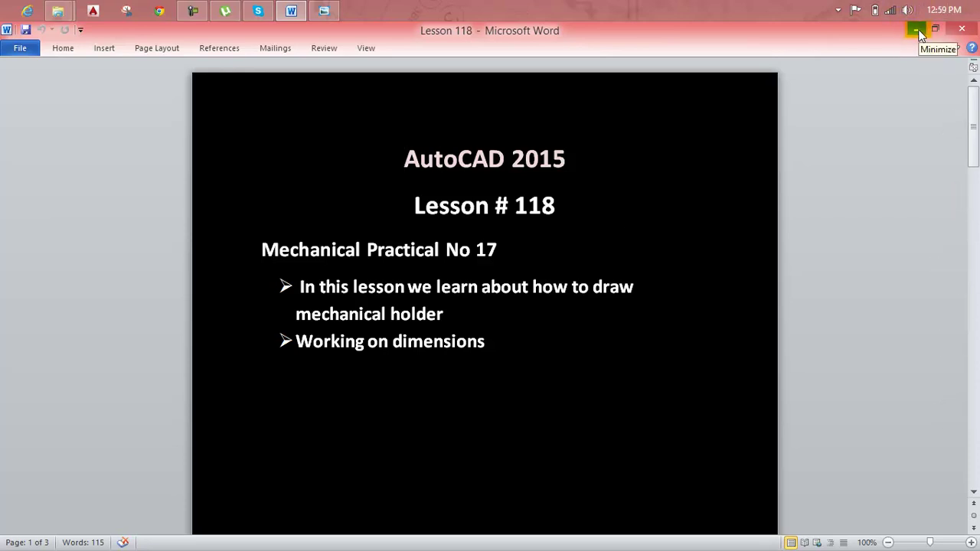
pyautogui.click(917, 30)
pyautogui.click(328, 11)
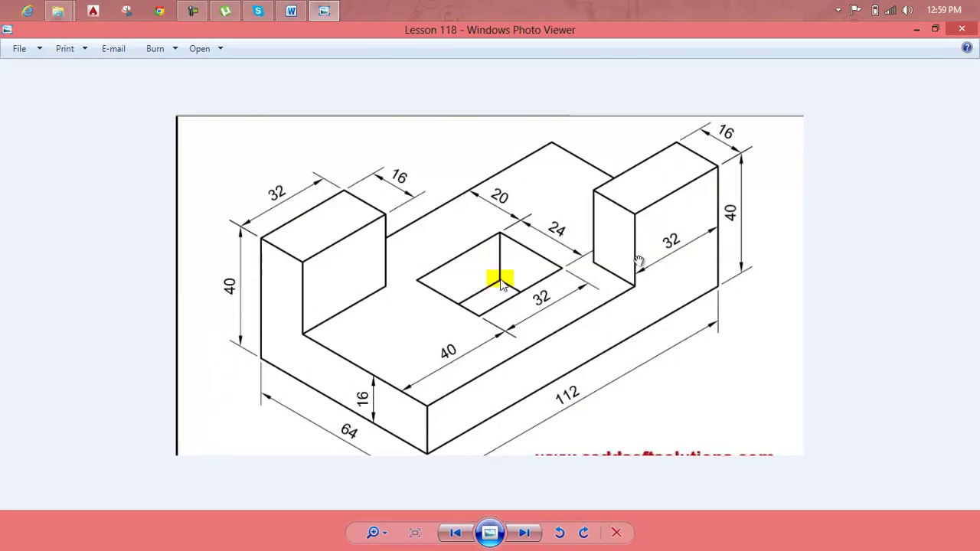
pyautogui.scroll(1, 499, 281)
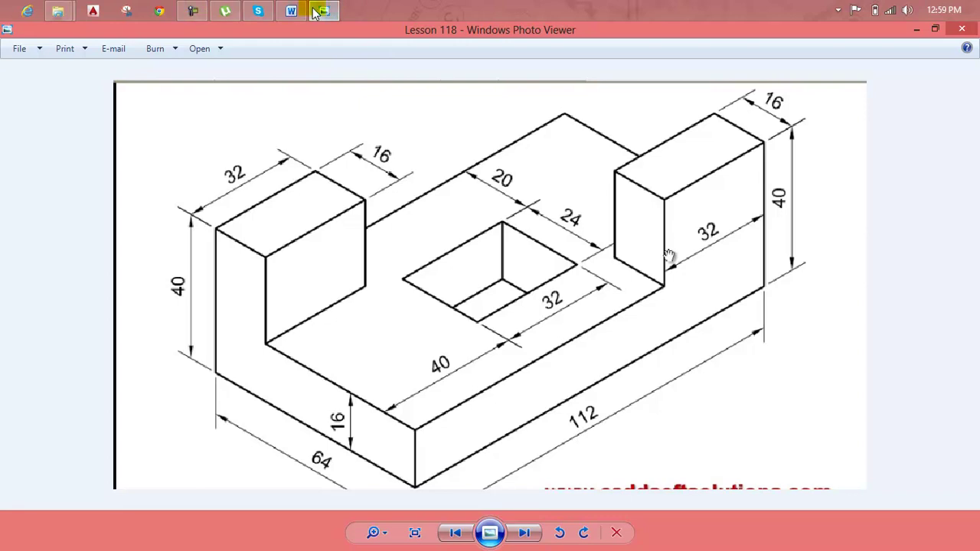
pyautogui.click(106, 10)
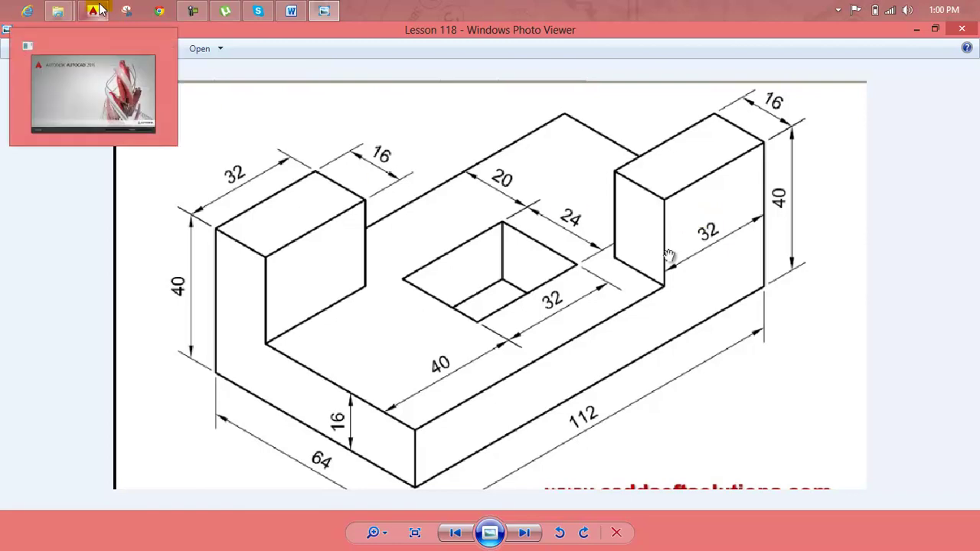
pyautogui.click(105, 39)
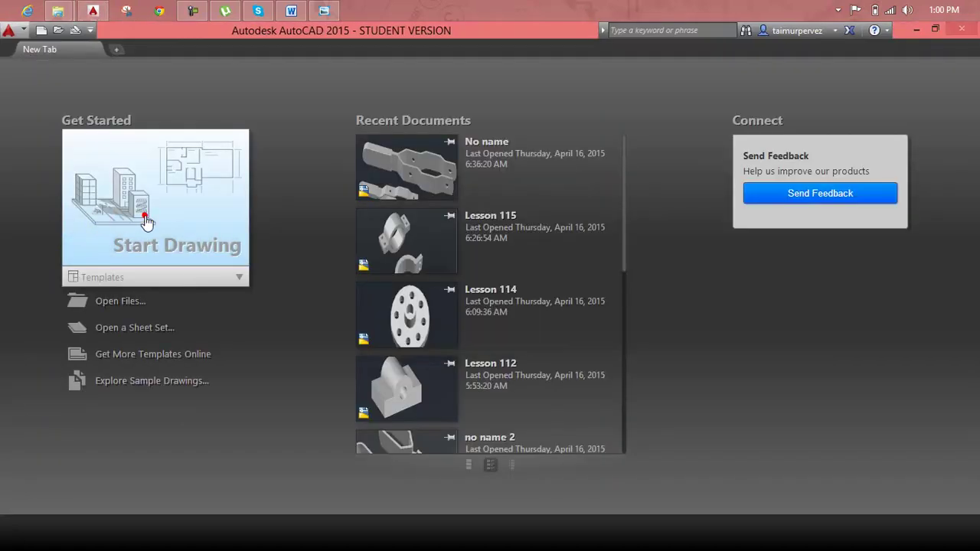
# Start a new blank drawing, checking it against the holder reference image.
pyautogui.click(138, 215)
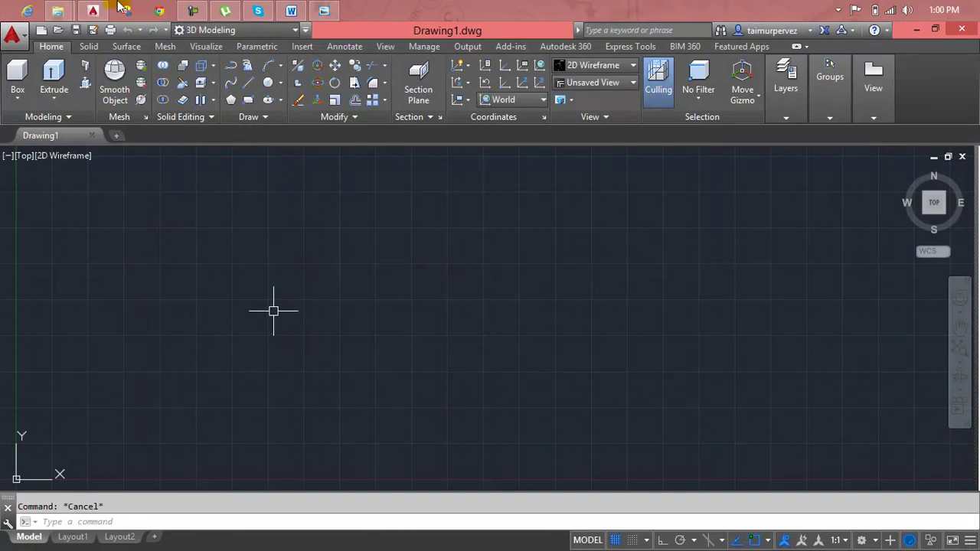
pyautogui.click(329, 9)
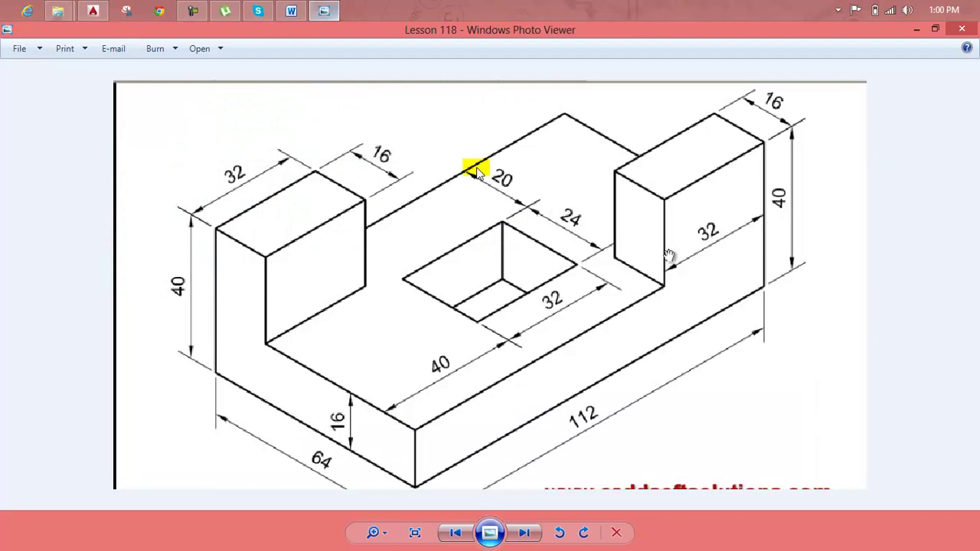
pyautogui.click(329, 11)
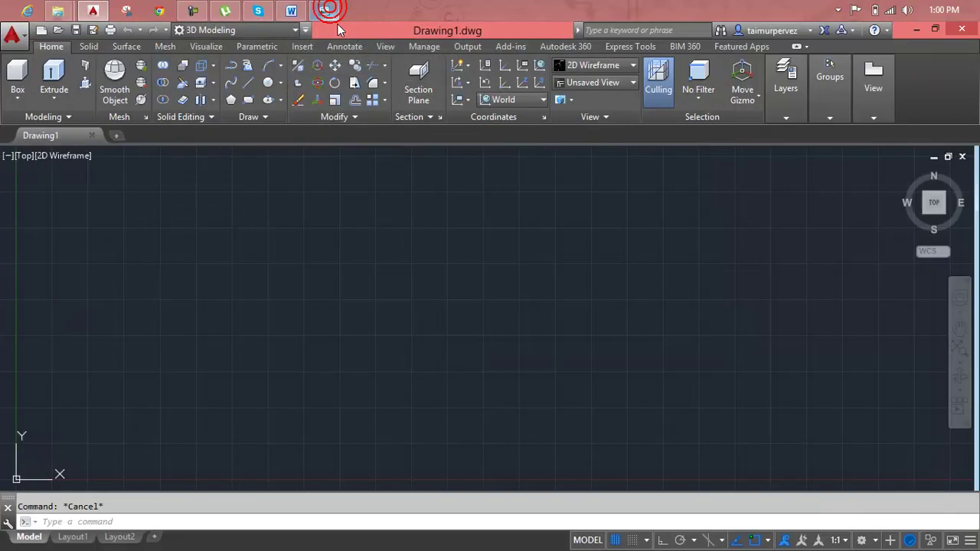
pyautogui.click(418, 277)
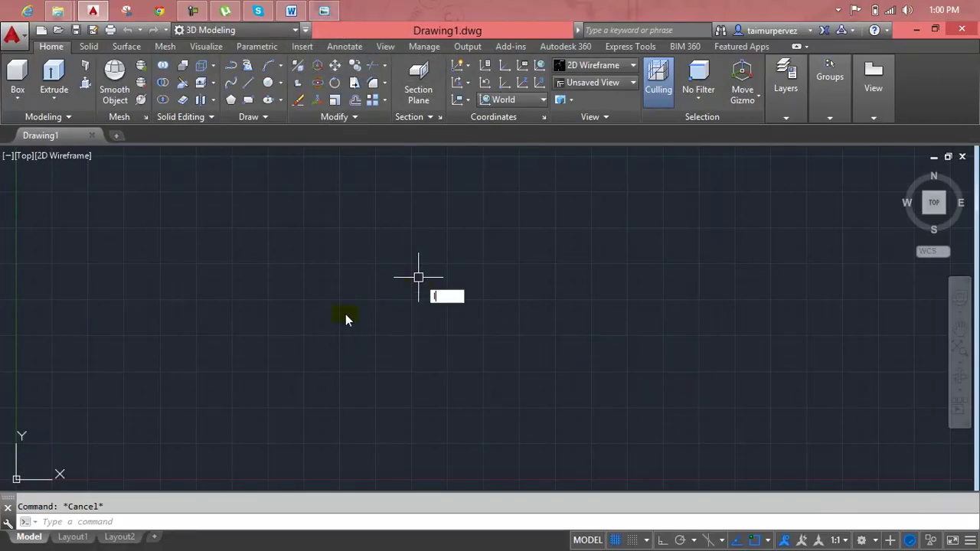
pyautogui.press('Return')
pyautogui.press('Return')
pyautogui.press('Escape')
pyautogui.click(325, 10)
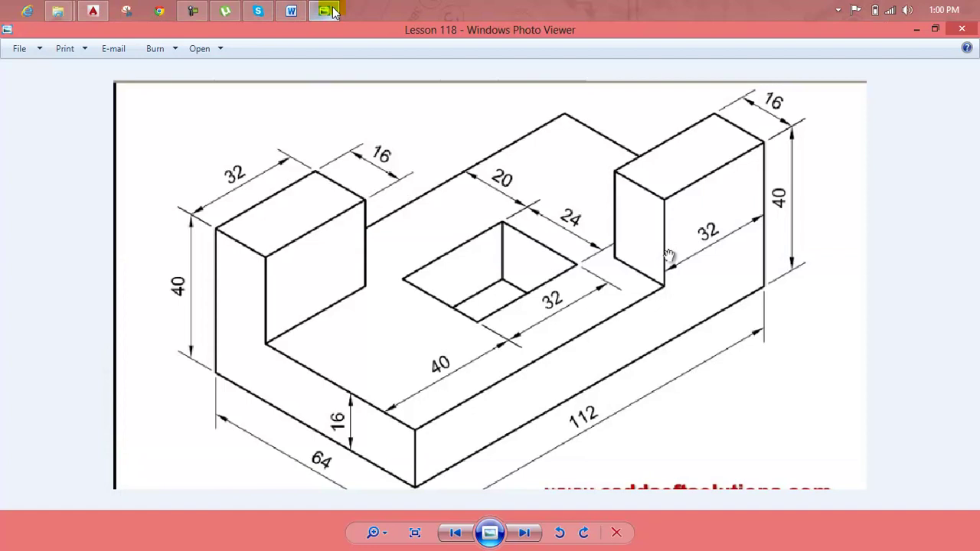
pyautogui.click(325, 10)
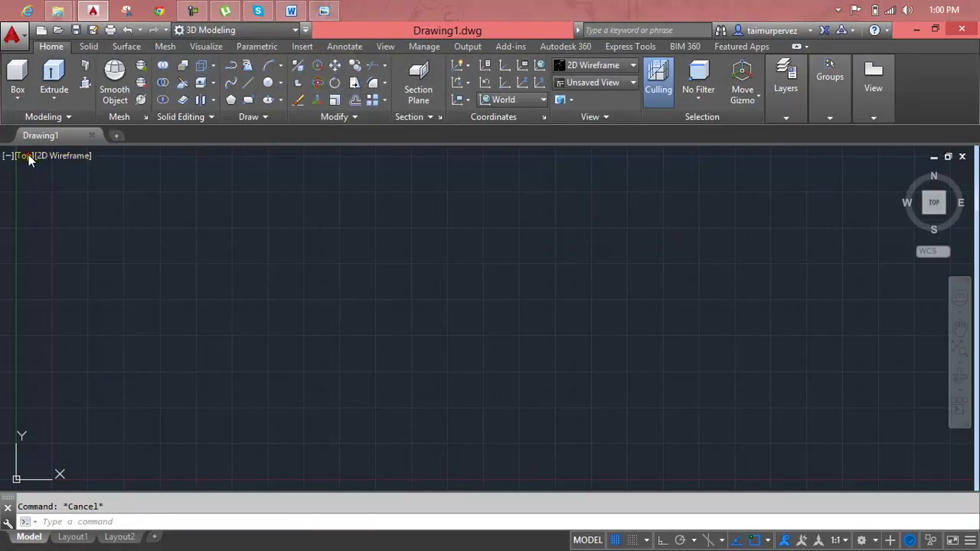
# Switch the viewport to Front and turn off 'Display at UCS origin point' for the UCS icon.
pyautogui.click(29, 155)
pyautogui.click(46, 252)
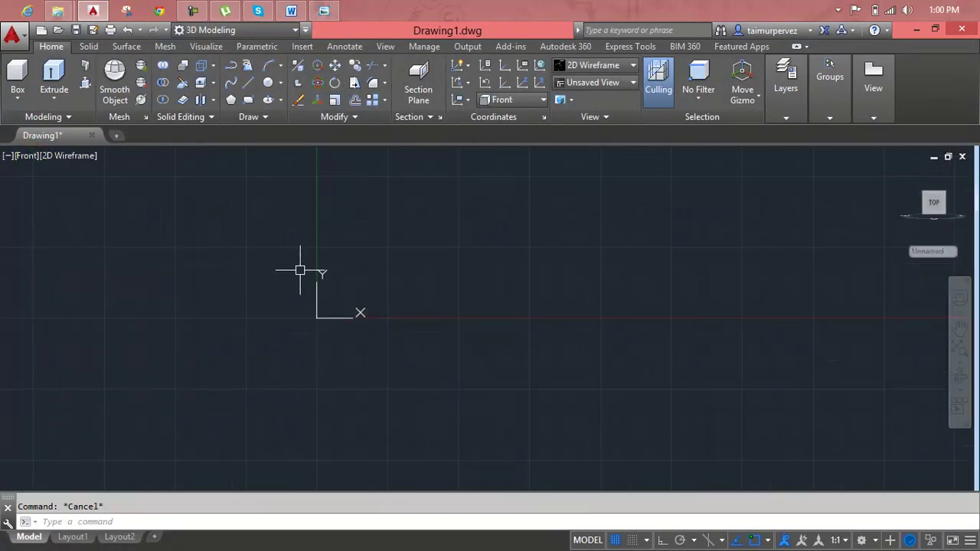
pyautogui.write('UC')
pyautogui.press('Return')
pyautogui.click(401, 257)
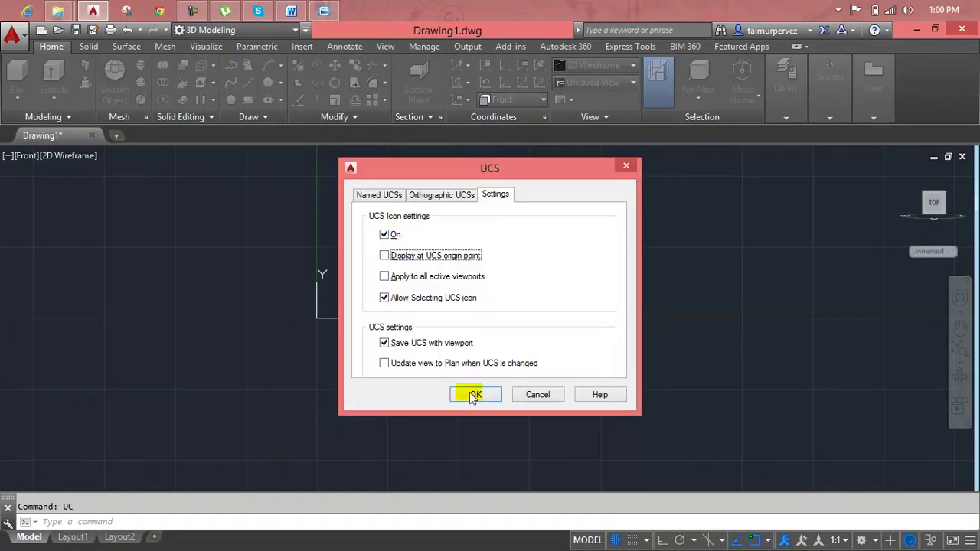
pyautogui.click(471, 394)
# Begin a LINE at the base line's first point.
pyautogui.press('Escape')
pyautogui.write('l')
pyautogui.press('Return')
pyautogui.click(211, 334)
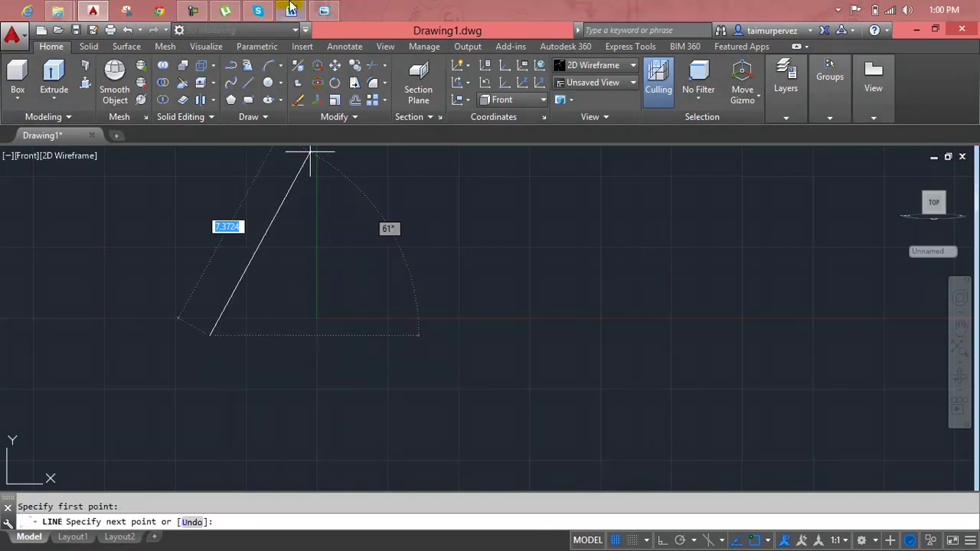
# With Ortho on, draw the 112-unit horizontal base line.
pyautogui.click(324, 9)
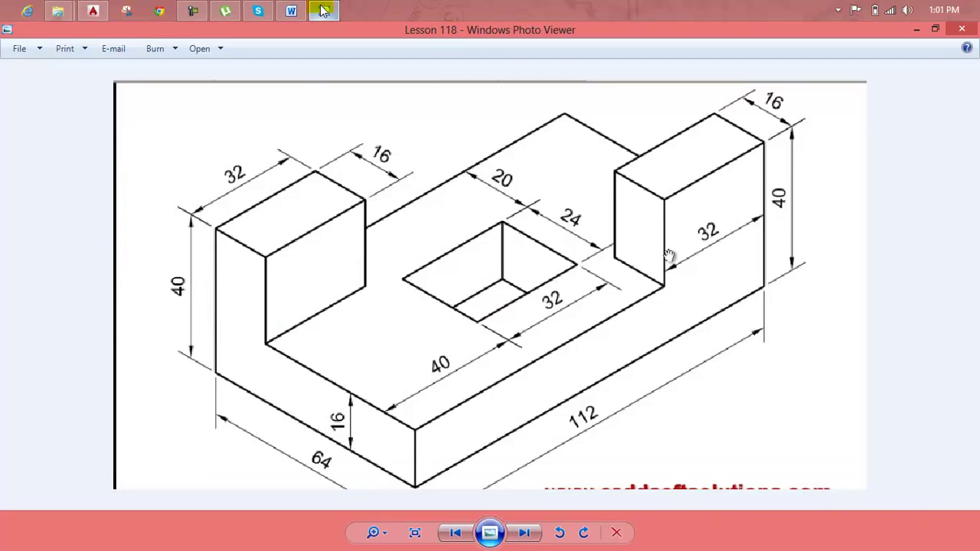
pyautogui.click(323, 9)
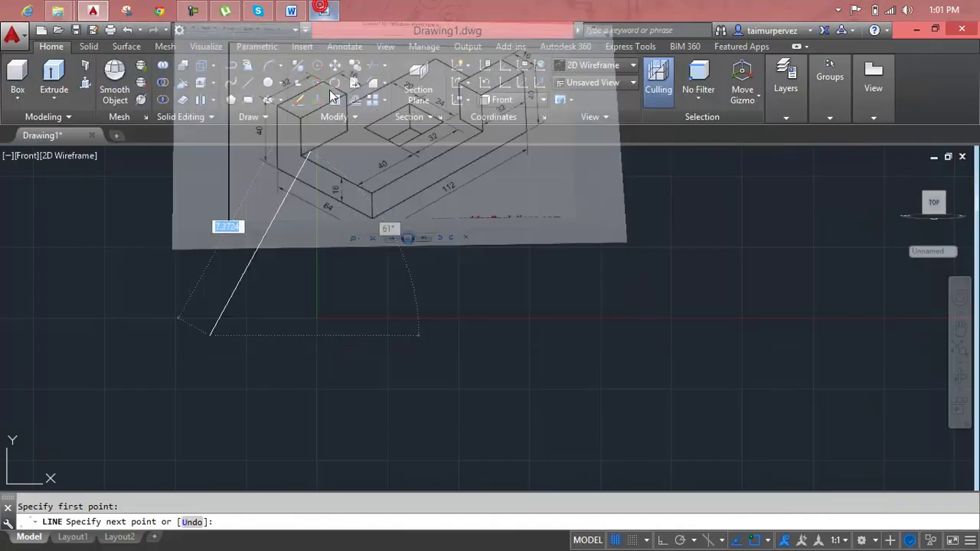
pyautogui.press('F8')
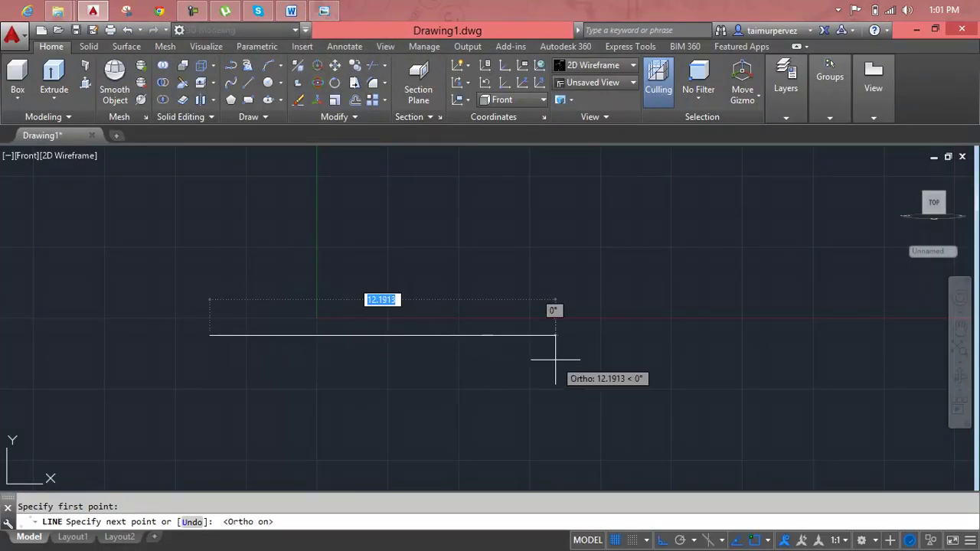
pyautogui.write('112')
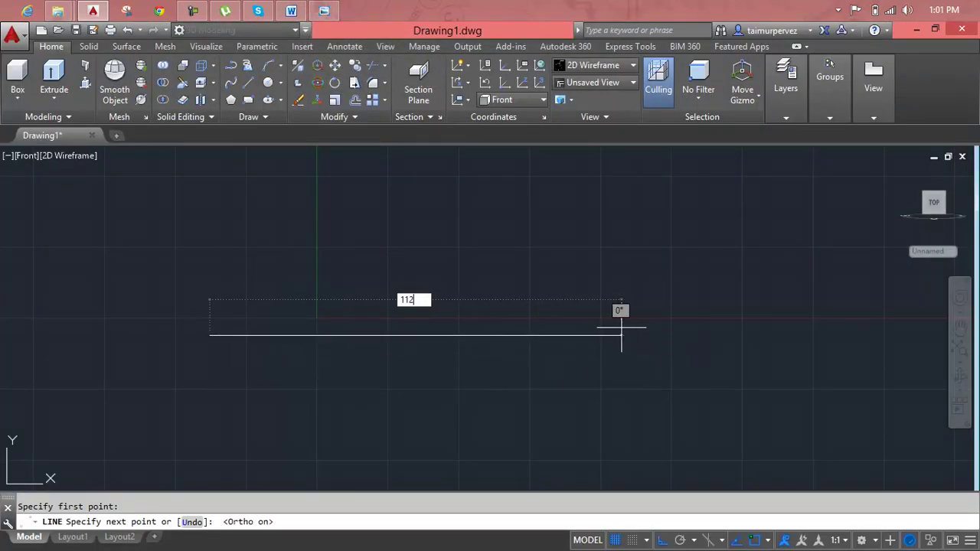
pyautogui.press('Return')
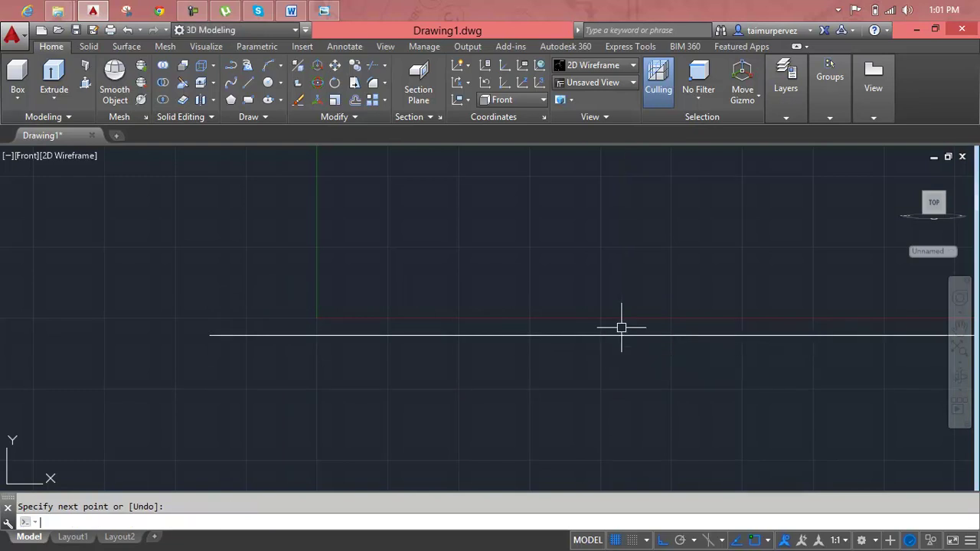
# Draw a 64-unit vertical line up from the base line's left end.
pyautogui.write('l')
pyautogui.press('Return')
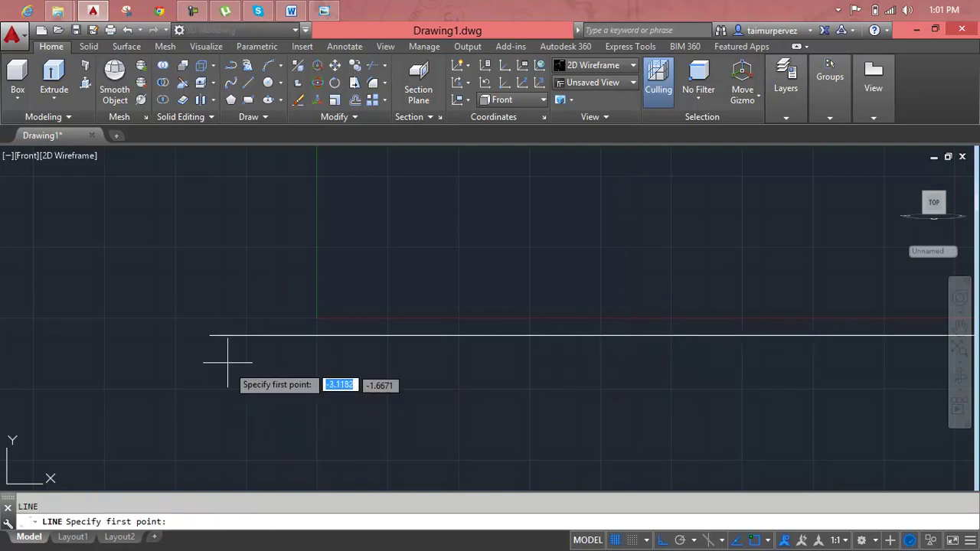
pyautogui.click(210, 334)
pyautogui.write('64')
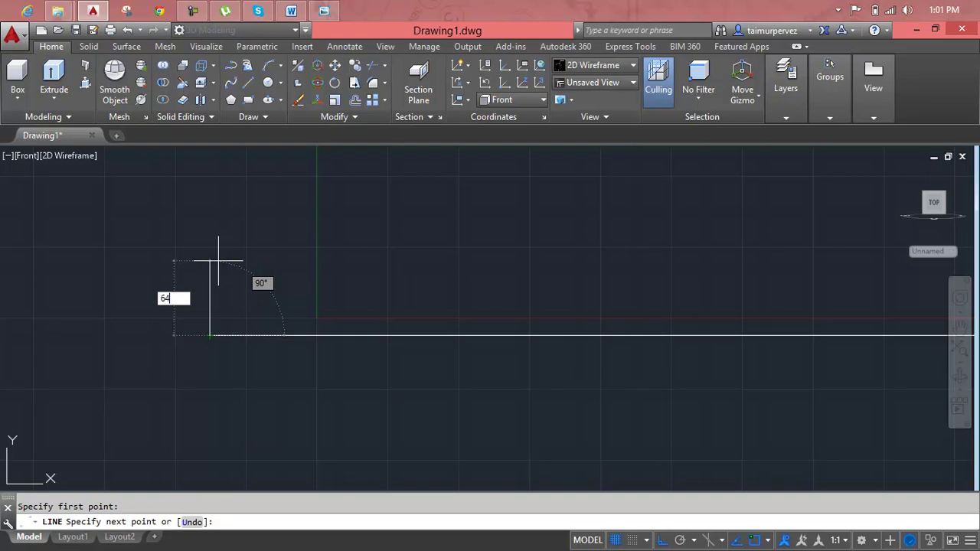
pyautogui.press('Return')
pyautogui.press('Escape')
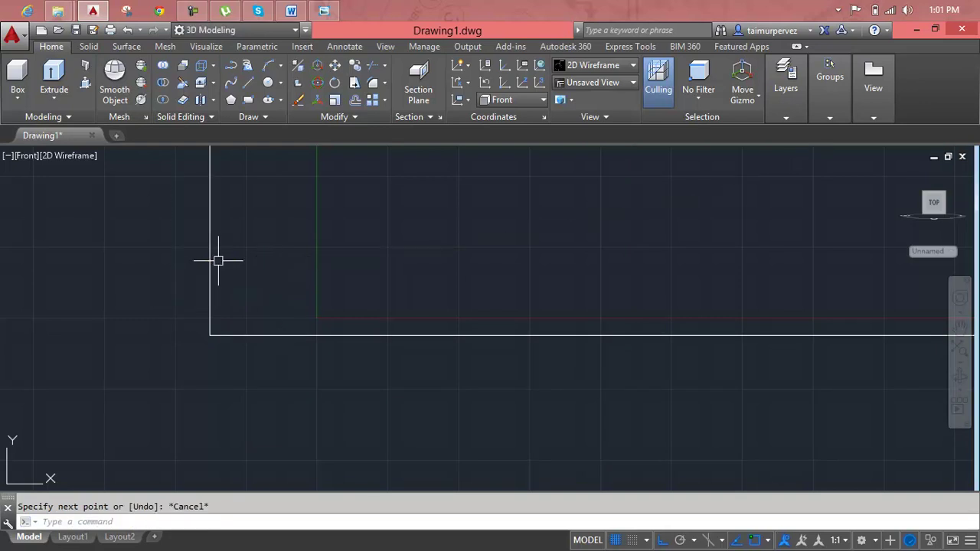
# Zoom All to fit both lines on screen.
pyautogui.write('z')
pyautogui.press('Return')
pyautogui.write('a')
pyautogui.press('Return')
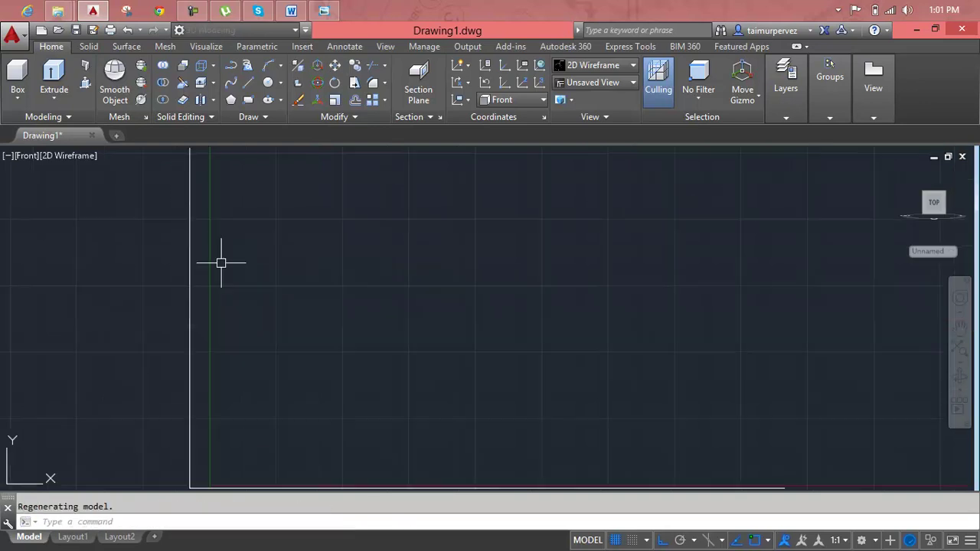
pyautogui.press('Escape')
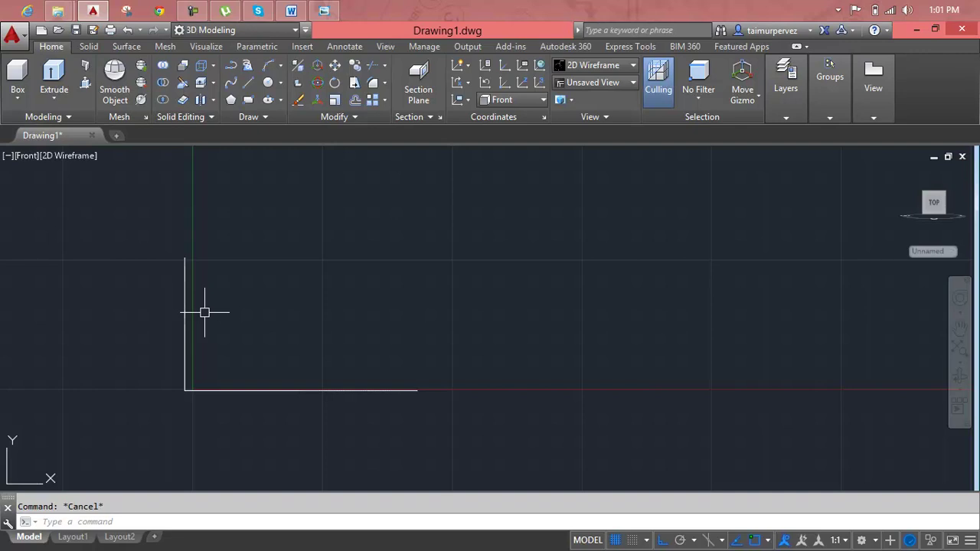
# Offset the bottom line 64 units upward.
pyautogui.write('o')
pyautogui.press('Return')
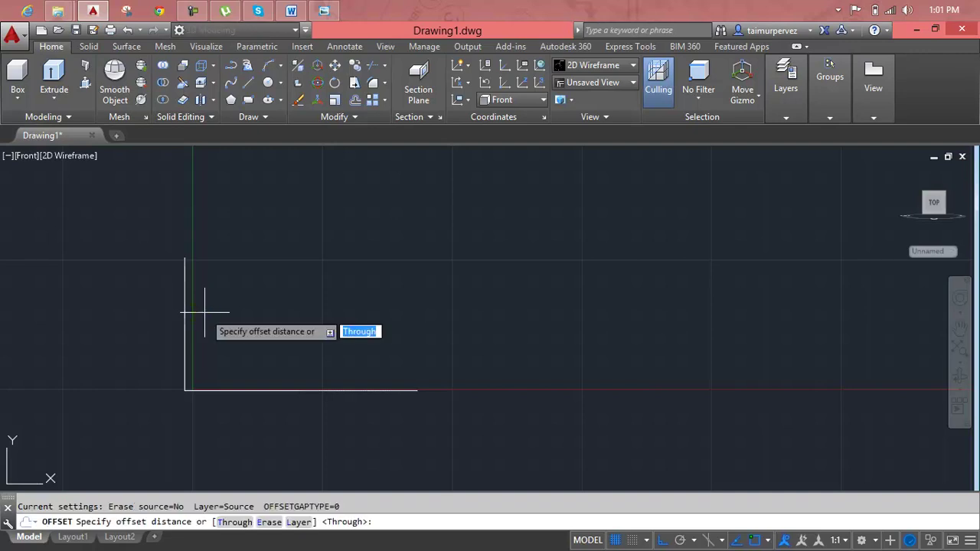
pyautogui.write('64')
pyautogui.press('Return')
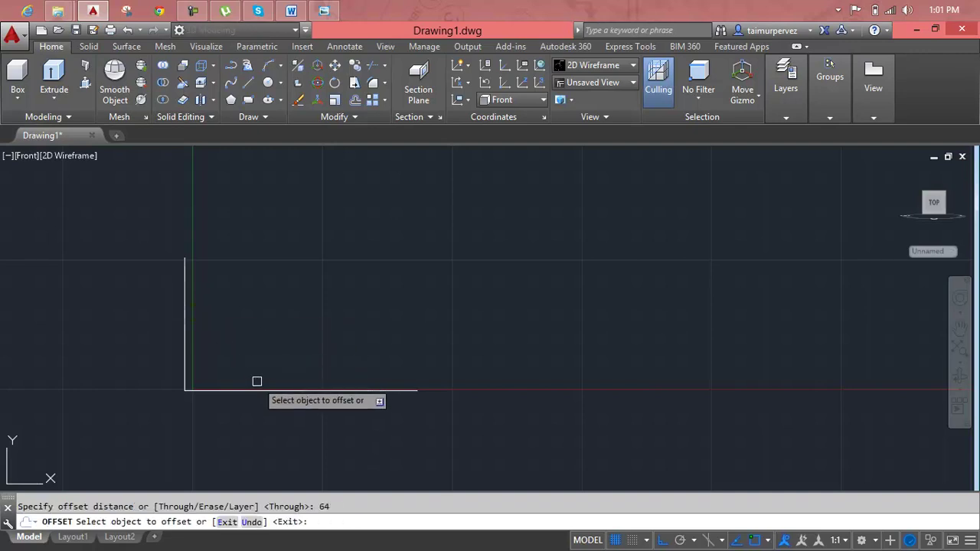
pyautogui.click(258, 388)
pyautogui.click(268, 352)
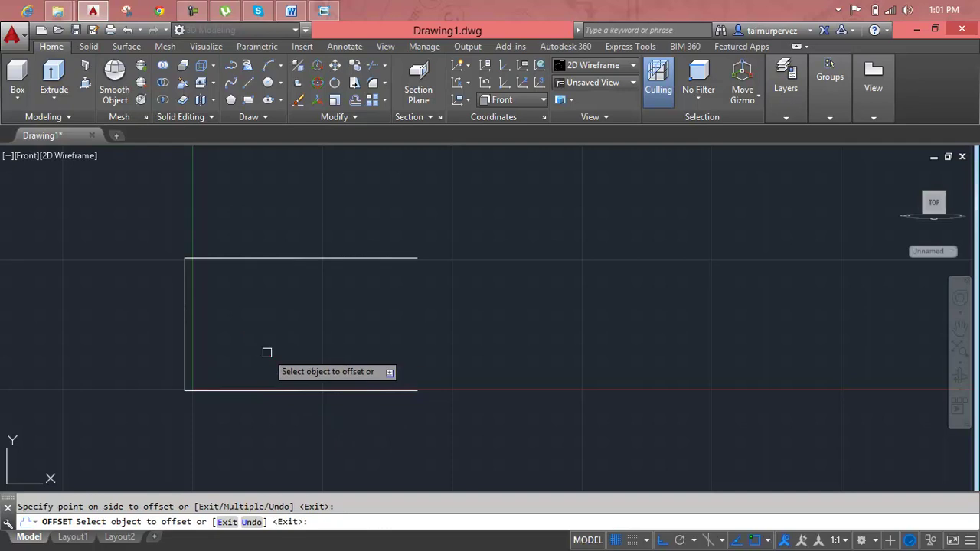
pyautogui.press('Escape')
# Offset the left vertical line 112 units to close the rectangle, then cancel OFFSET.
pyautogui.write('o')
pyautogui.press('Return')
pyautogui.write('12')
pyautogui.press('Return')
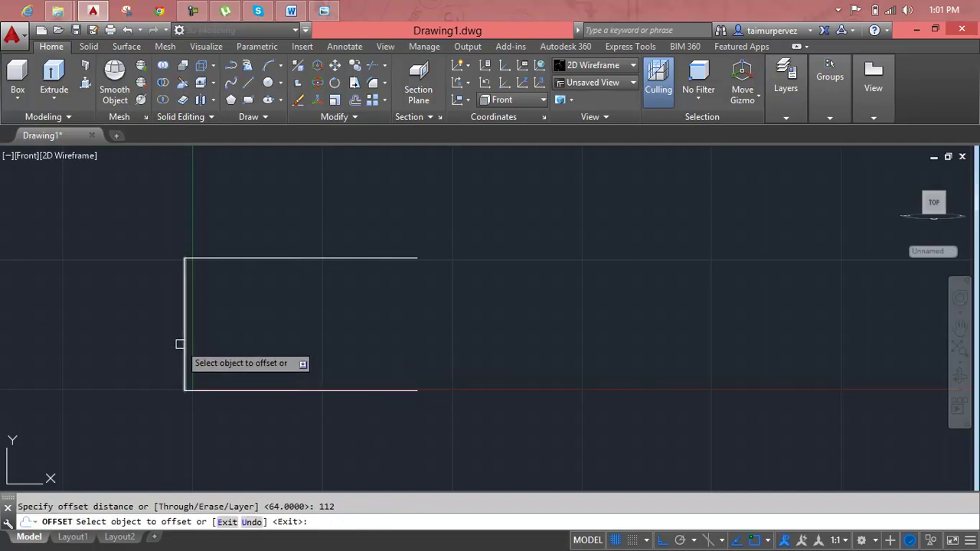
pyautogui.click(183, 340)
pyautogui.press('Escape')
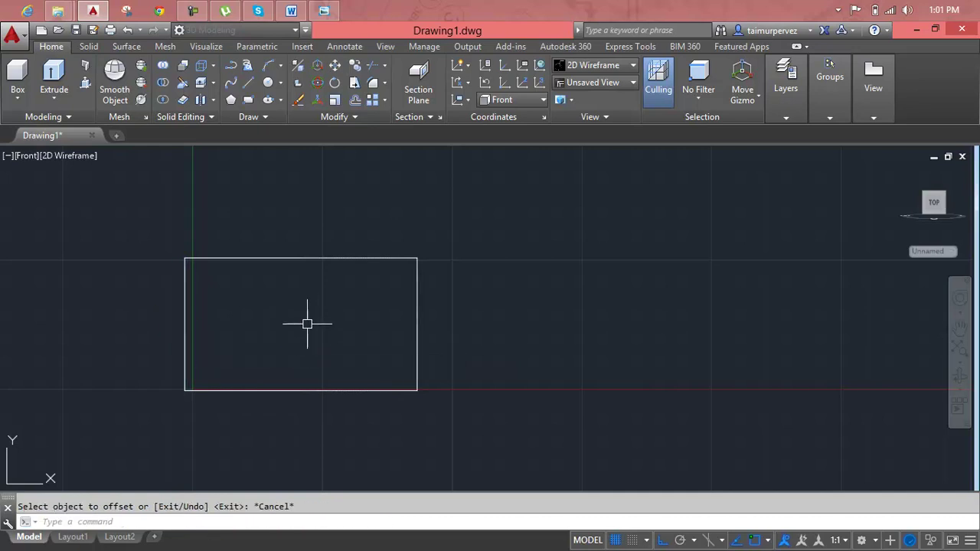
# Compare against the reference drawing and view the rectangle from the ViewCube Home.
pyautogui.click(325, 9)
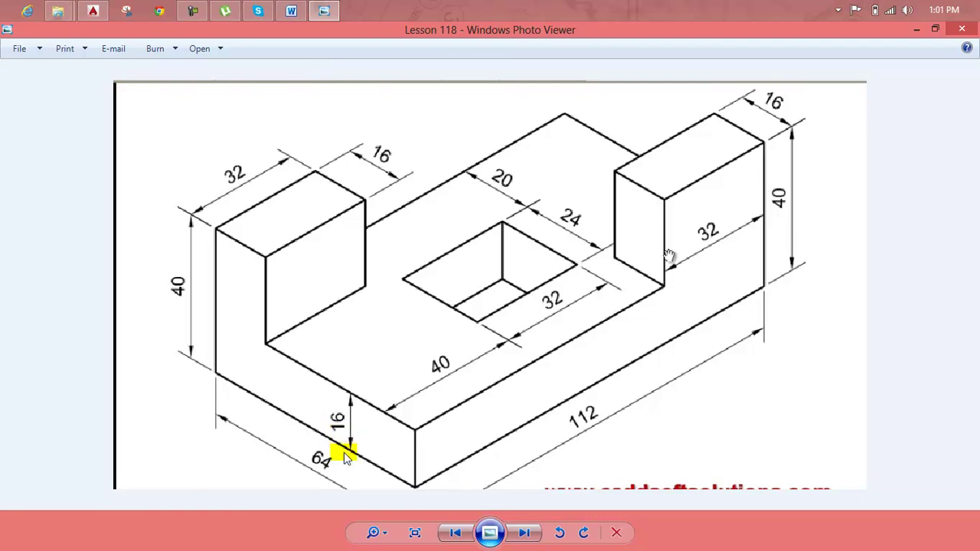
pyautogui.click(322, 9)
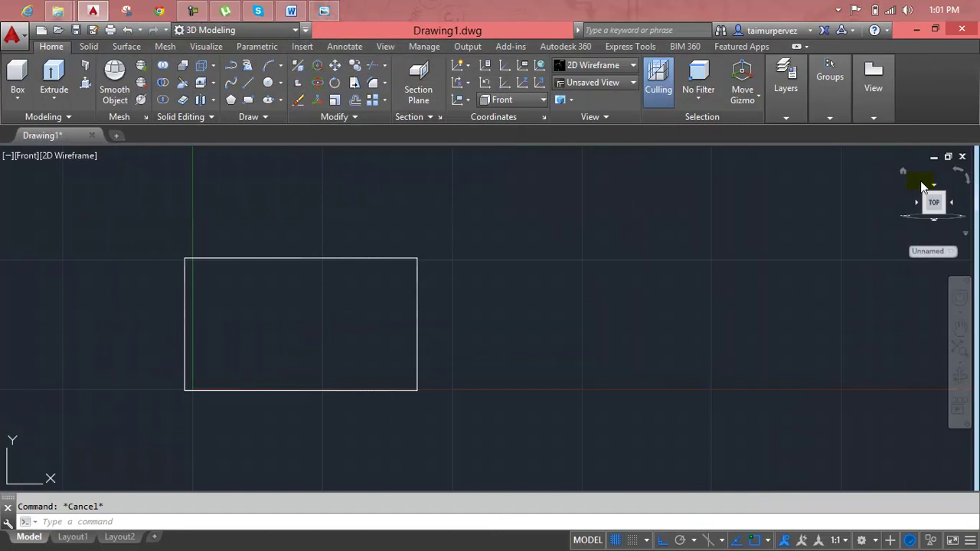
pyautogui.click(903, 171)
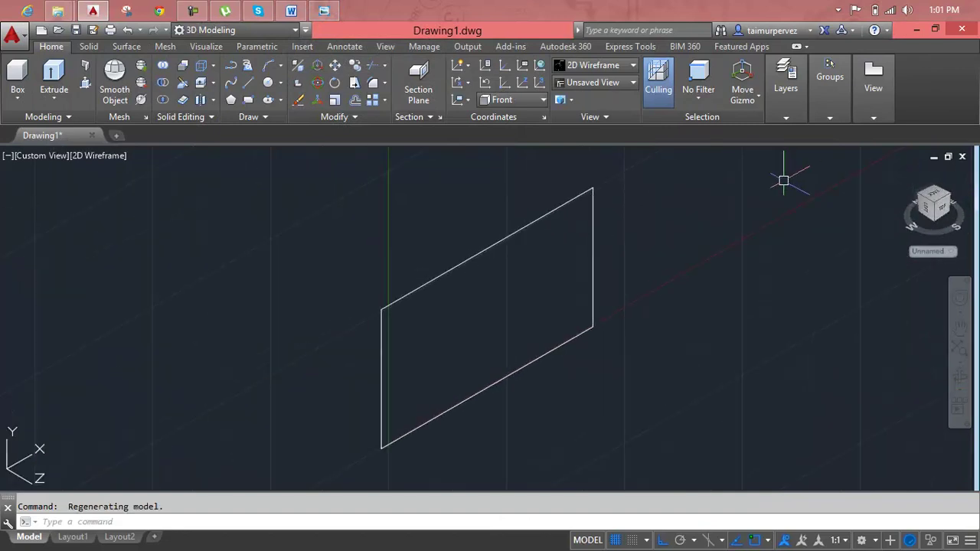
# Erase all four rectangle lines with two crossing selections.
pyautogui.click(783, 212)
pyautogui.click(345, 306)
pyautogui.press('Delete')
pyautogui.click(650, 316)
pyautogui.click(276, 414)
pyautogui.press('Delete')
pyautogui.press('Escape')
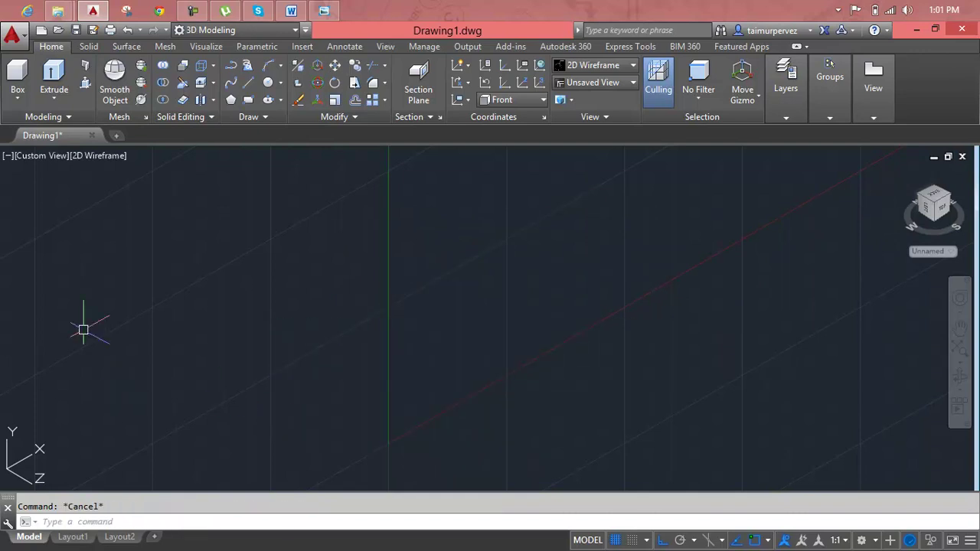
pyautogui.click(30, 155)
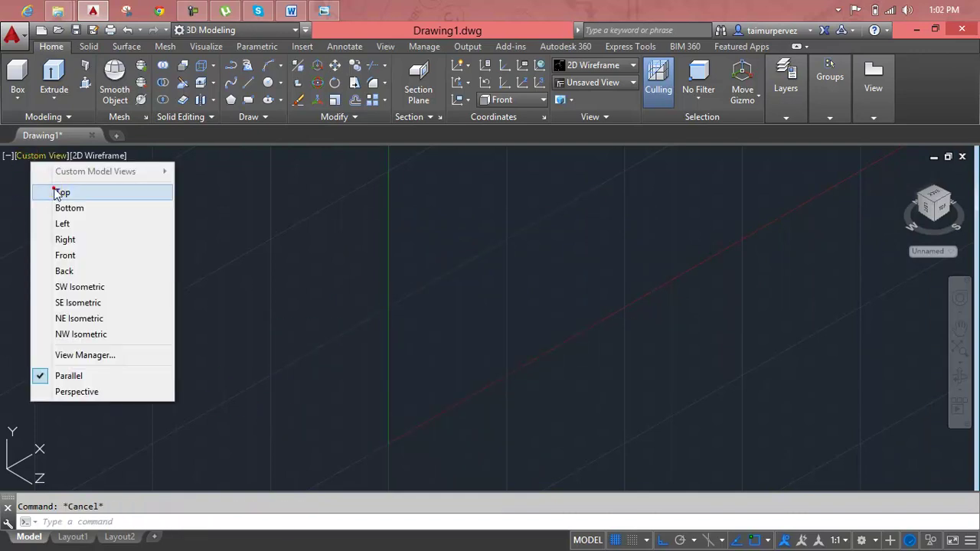
# In the Top view, draw the 112-unit horizontal edge of the base outline.
pyautogui.click(51, 190)
pyautogui.press('Escape')
pyautogui.write('l')
pyautogui.press('Return')
pyautogui.click(191, 327)
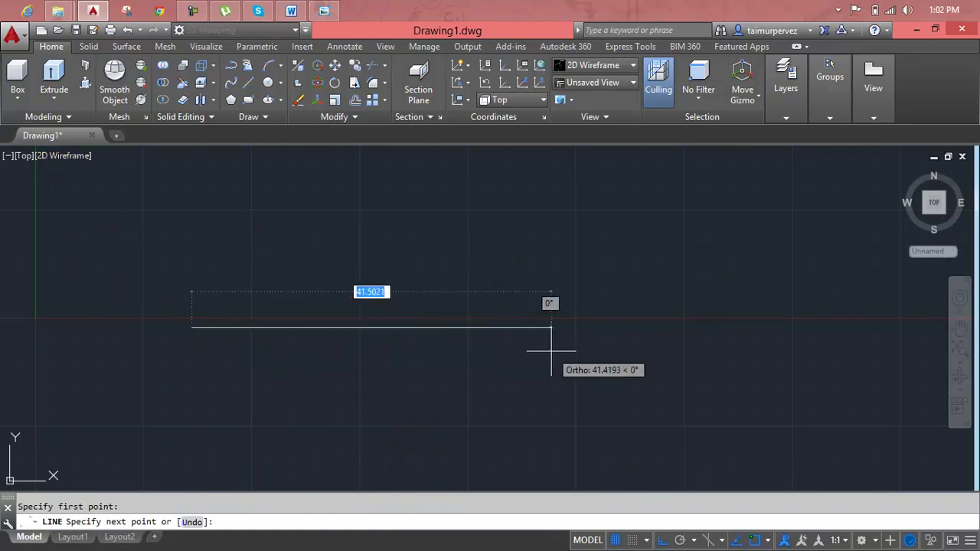
pyautogui.write('112')
pyautogui.press('Return')
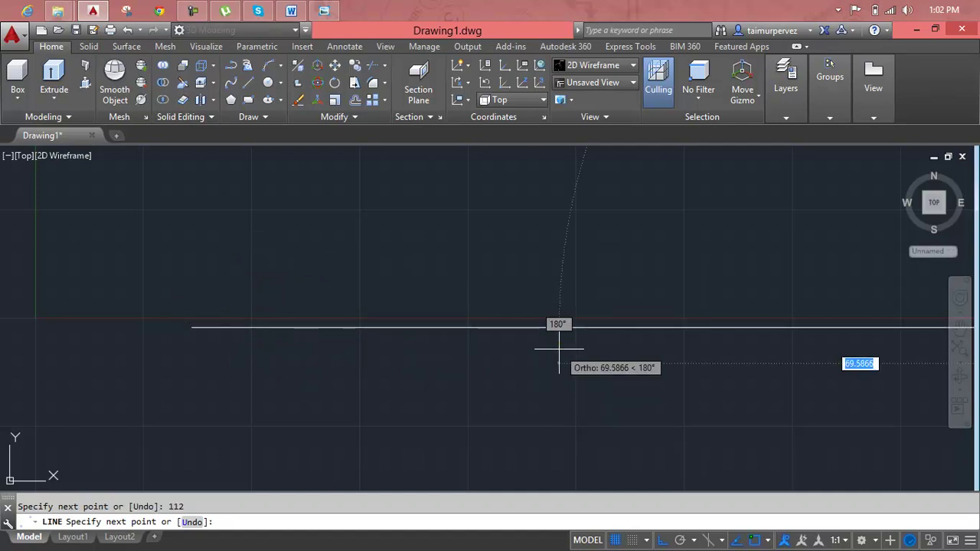
pyautogui.press('Escape')
# Draw a 64-unit vertical edge from the same left corner.
pyautogui.write('l')
pyautogui.press('Return')
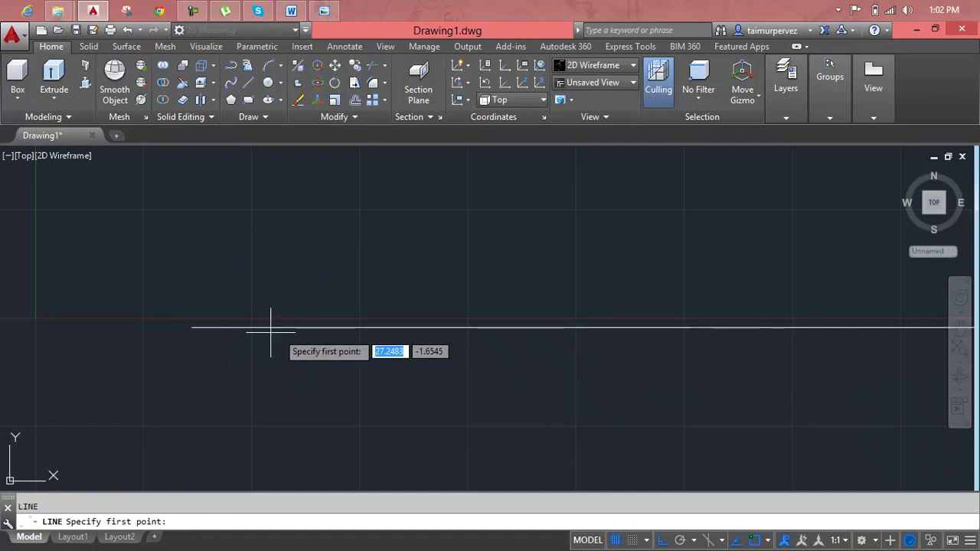
pyautogui.click(192, 328)
pyautogui.write('64')
pyautogui.press('Return')
pyautogui.scroll(-5, 205, 241)
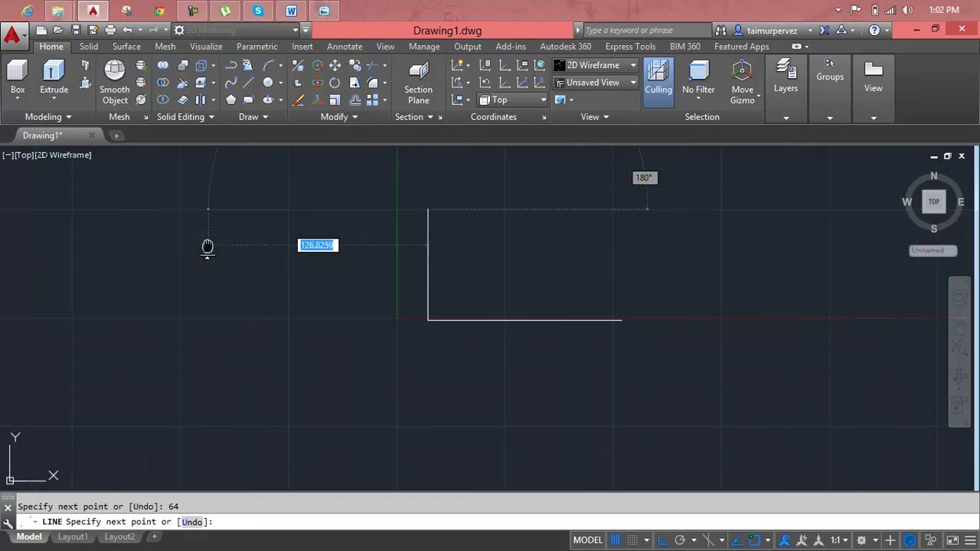
pyautogui.press('Escape')
# Offset the left vertical line 112 units to the right.
pyautogui.write('o')
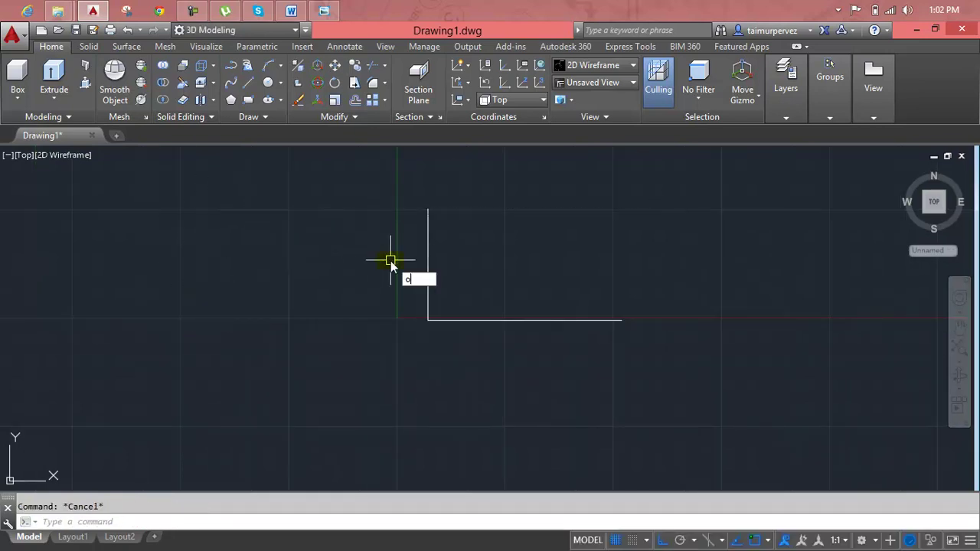
pyautogui.press('Return')
pyautogui.write('112')
pyautogui.press('Return')
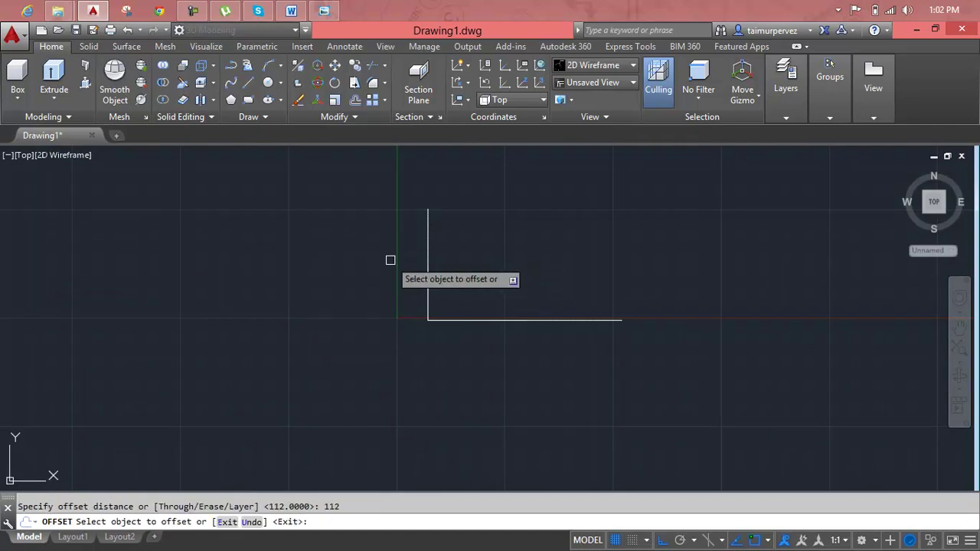
pyautogui.click(427, 257)
pyautogui.click(490, 258)
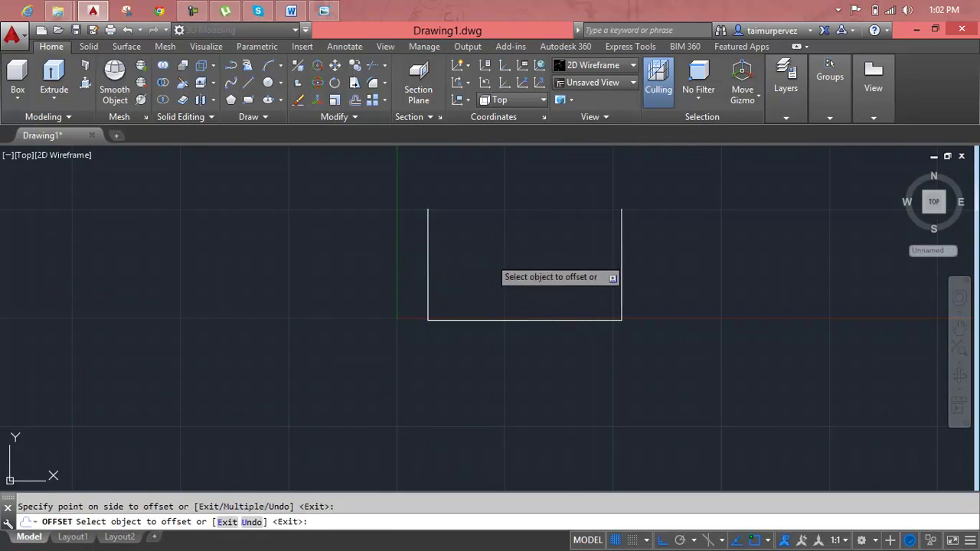
pyautogui.press('Escape')
# Offset the bottom 112-unit line 64 units upward to close the rectangle.
pyautogui.write('o')
pyautogui.press('Return')
pyautogui.write('64')
pyautogui.press('Return')
pyautogui.click(501, 315)
pyautogui.click(500, 291)
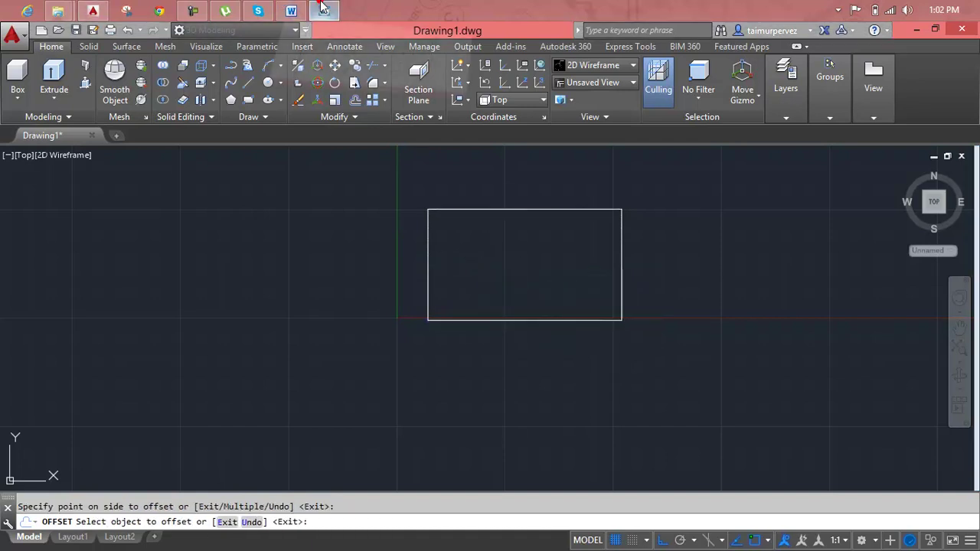
# Check the reference drawing and switch to an isometric view of the rectangle.
pyautogui.click(323, 7)
pyautogui.click(323, 7)
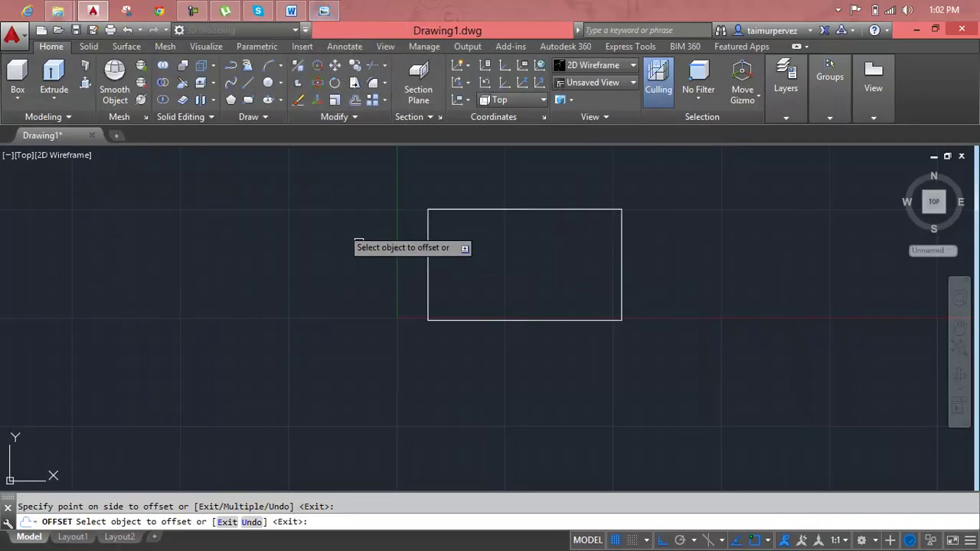
pyautogui.click(909, 176)
# Press-pull the 112 × 64 rectangle up 16 units into the solid base block.
pyautogui.moveTo(528, 297); pyautogui.dragTo(452, 314, button='middle')
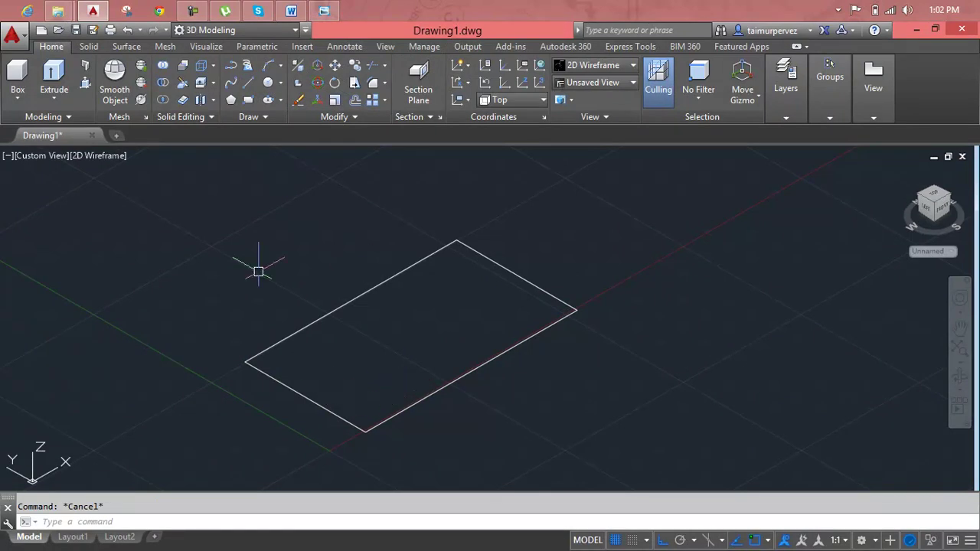
pyautogui.click(85, 82)
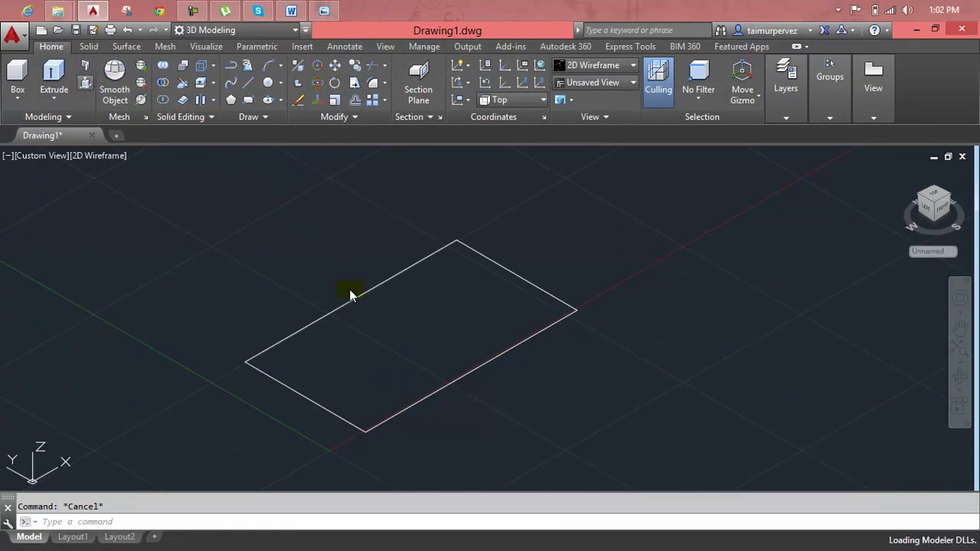
pyautogui.click(325, 10)
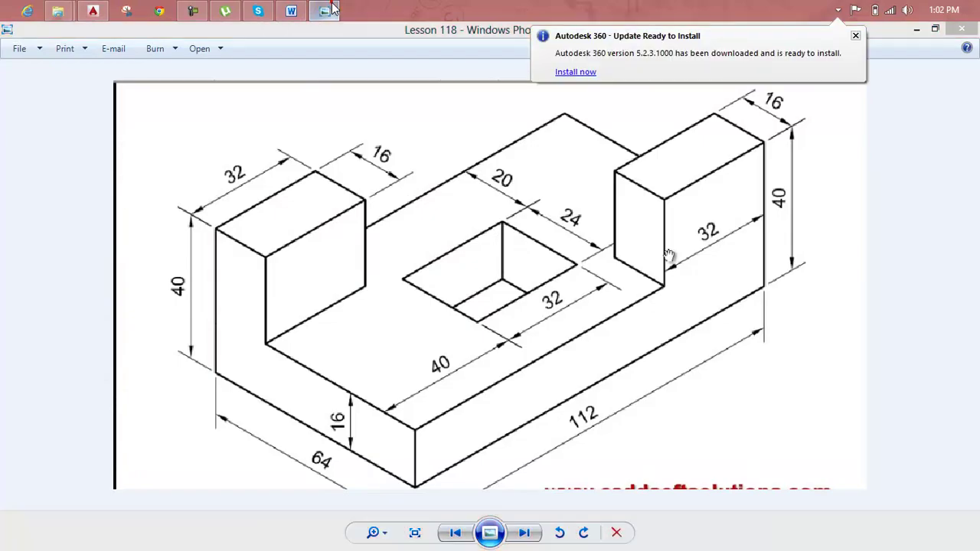
pyautogui.click(324, 10)
pyautogui.click(420, 312)
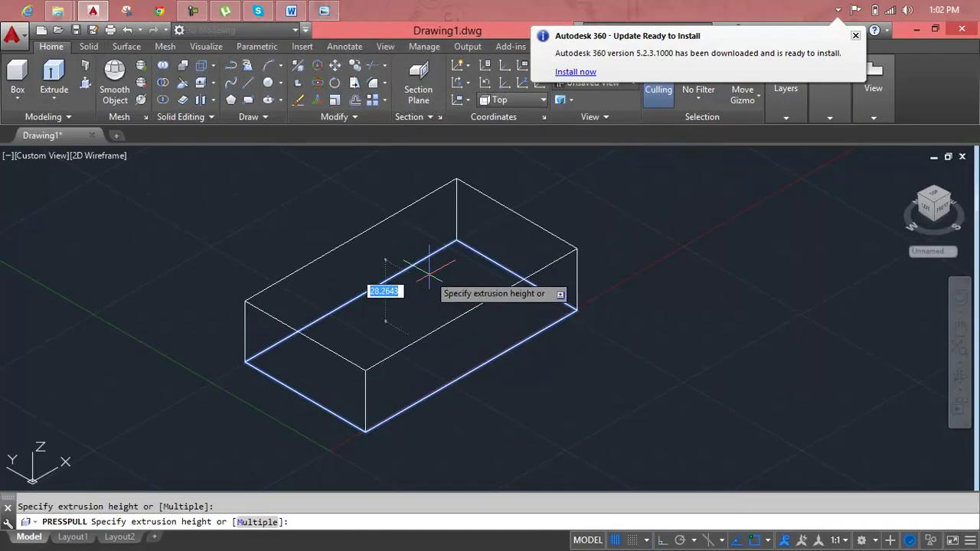
pyautogui.write('16')
pyautogui.press('Return')
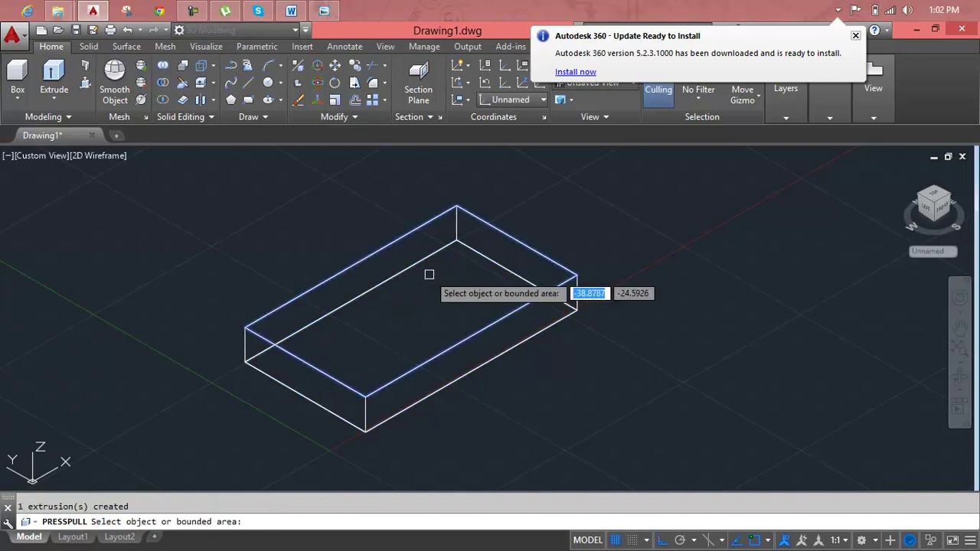
pyautogui.press('Return')
pyautogui.press('Escape')
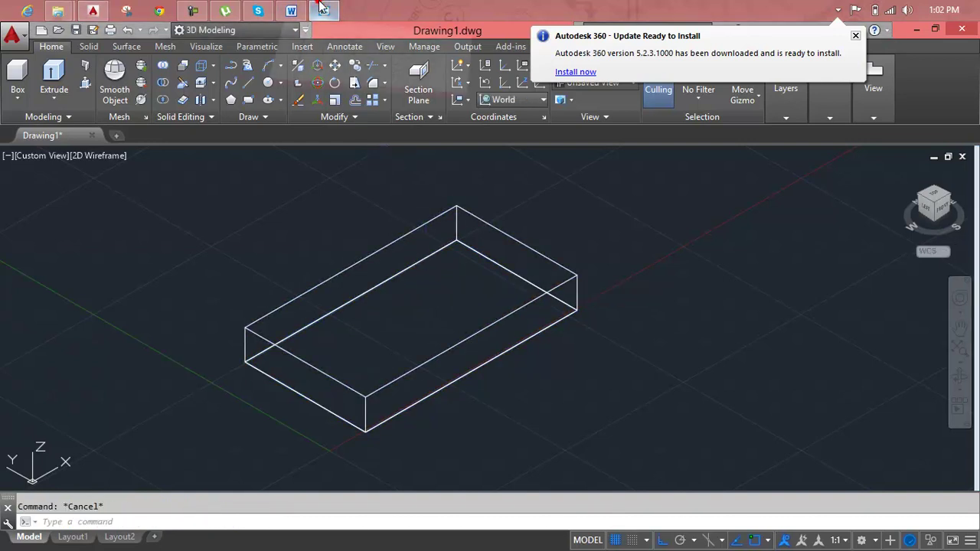
pyautogui.click(322, 8)
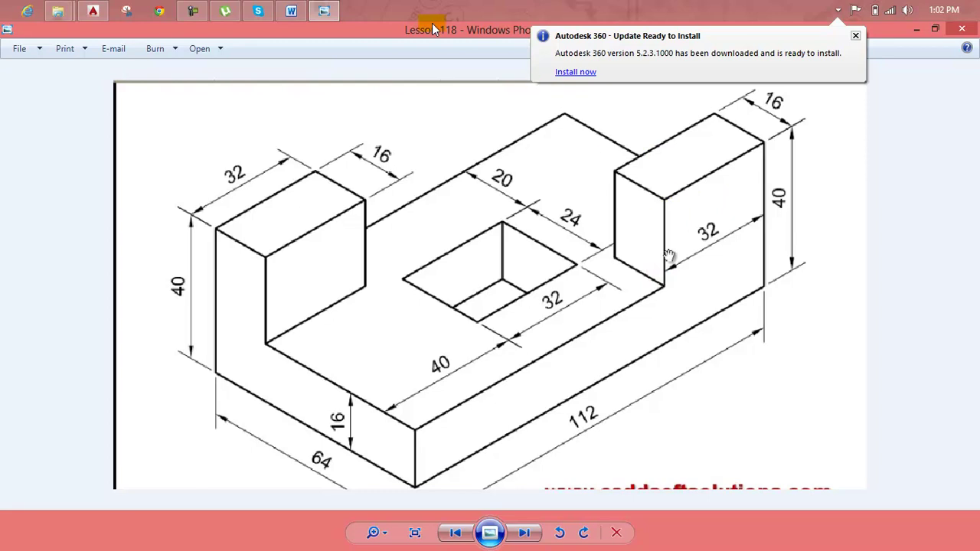
# Copy the block's long front top edge onto the top face with Copy Edges.
pyautogui.click(320, 9)
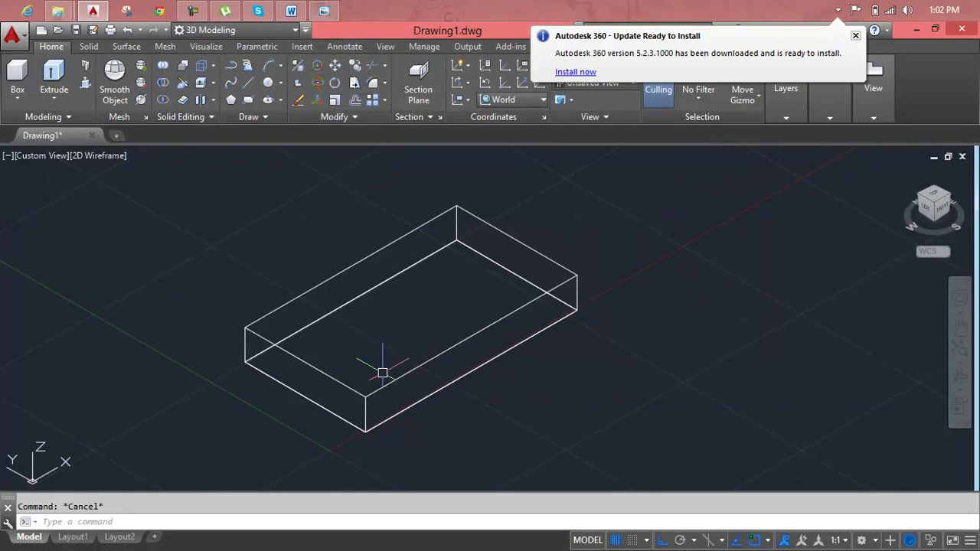
pyautogui.click(212, 67)
pyautogui.click(243, 173)
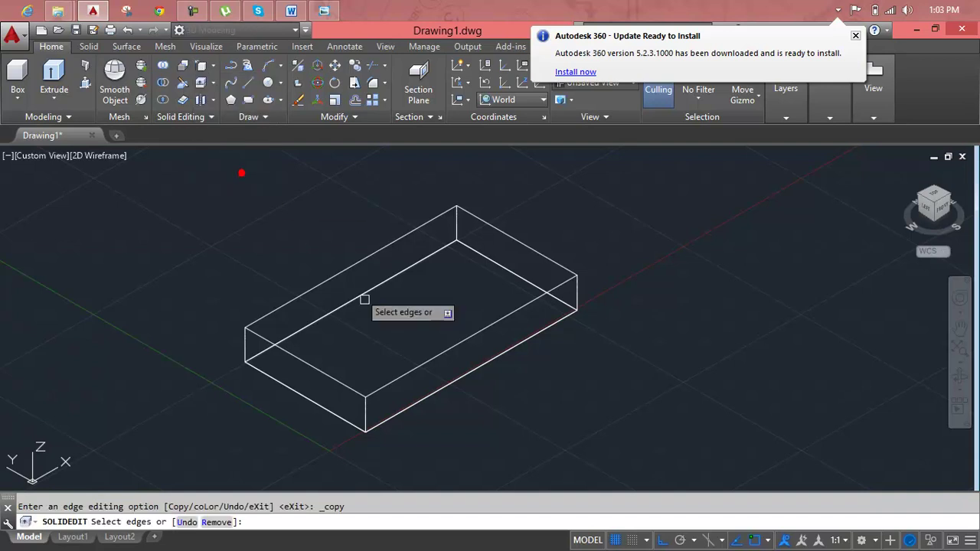
pyautogui.click(417, 362)
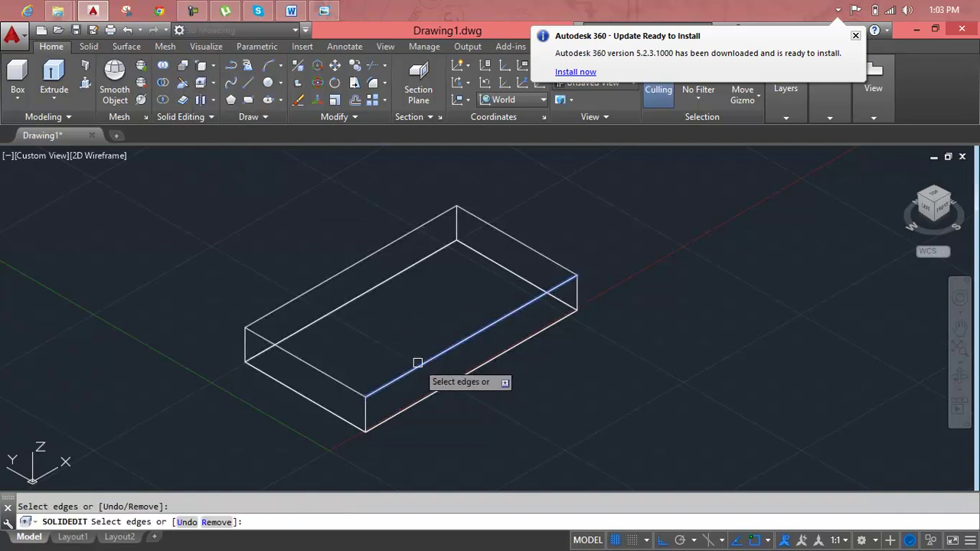
pyautogui.press('Return')
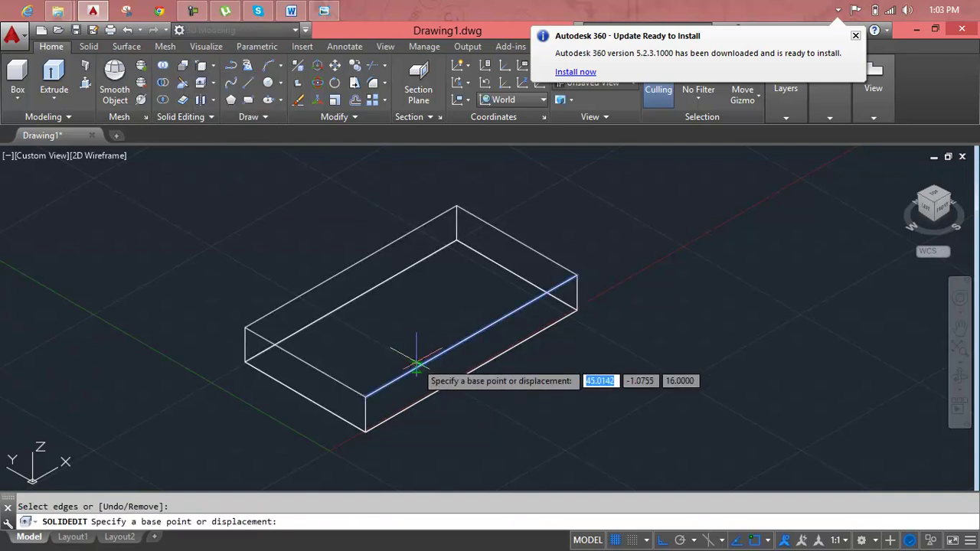
pyautogui.click(403, 350)
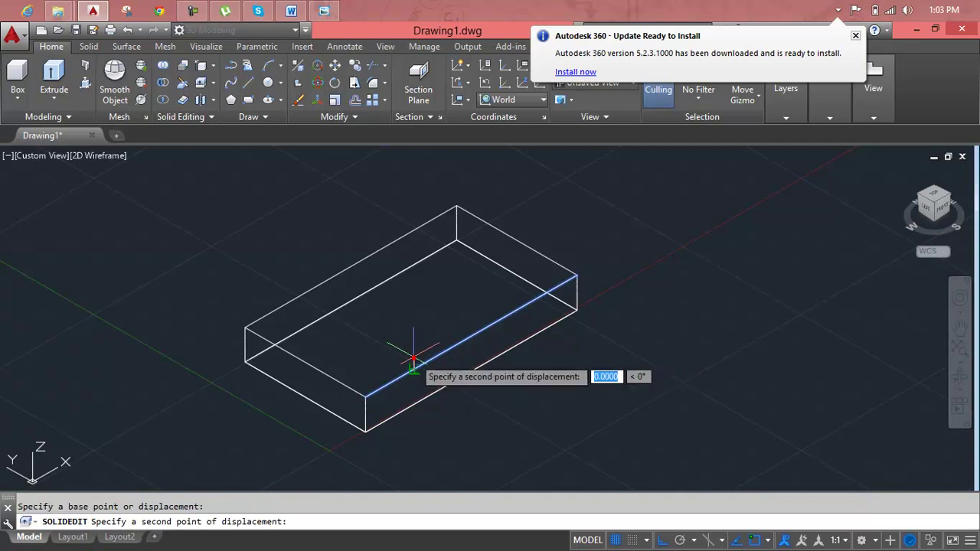
pyautogui.click(380, 327)
# Cancel the edge edit and delete the copied line.
pyautogui.press('Escape')
pyautogui.click(380, 327)
pyautogui.press('Delete')
pyautogui.press('Escape')
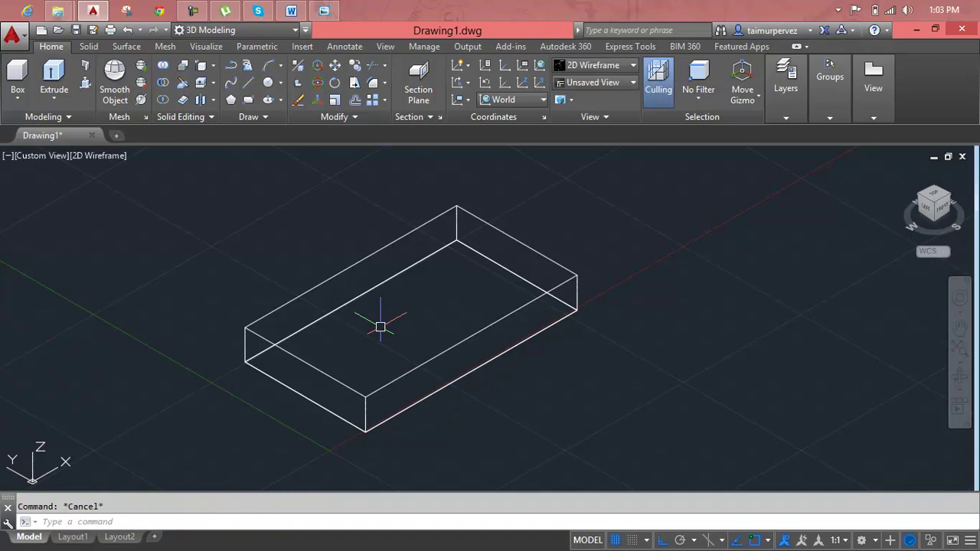
# Copy the front top edge again across the box top, entering a 16-unit distance.
pyautogui.click(212, 66)
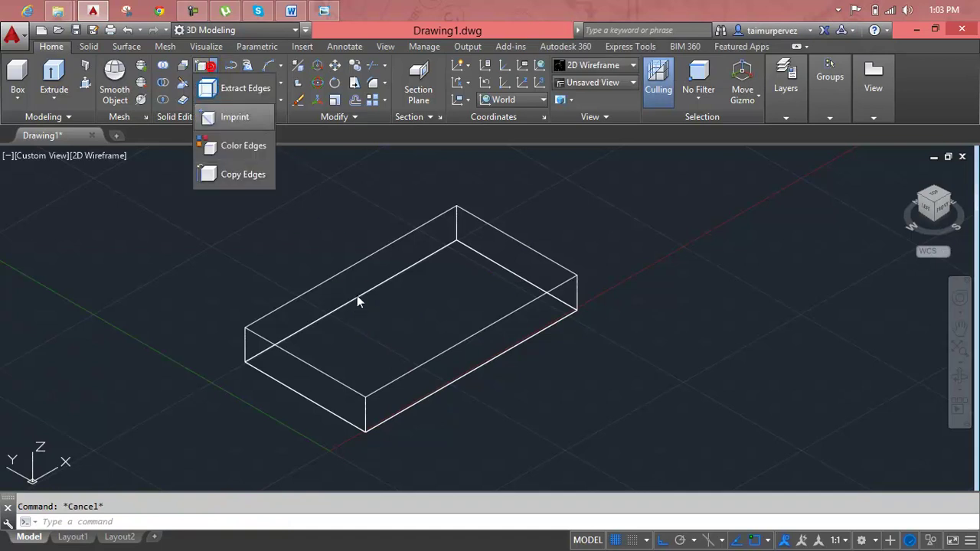
pyautogui.click(255, 173)
pyautogui.click(434, 349)
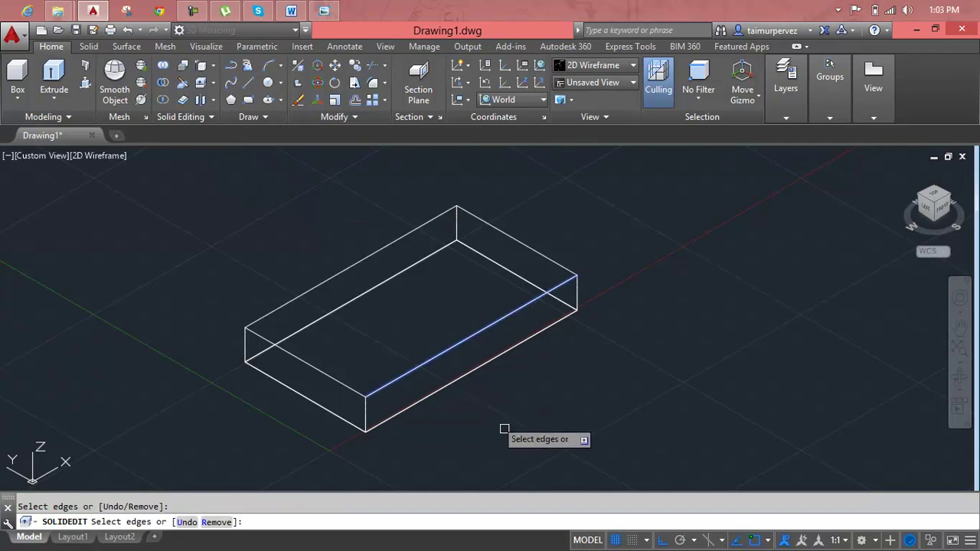
pyautogui.press('Return')
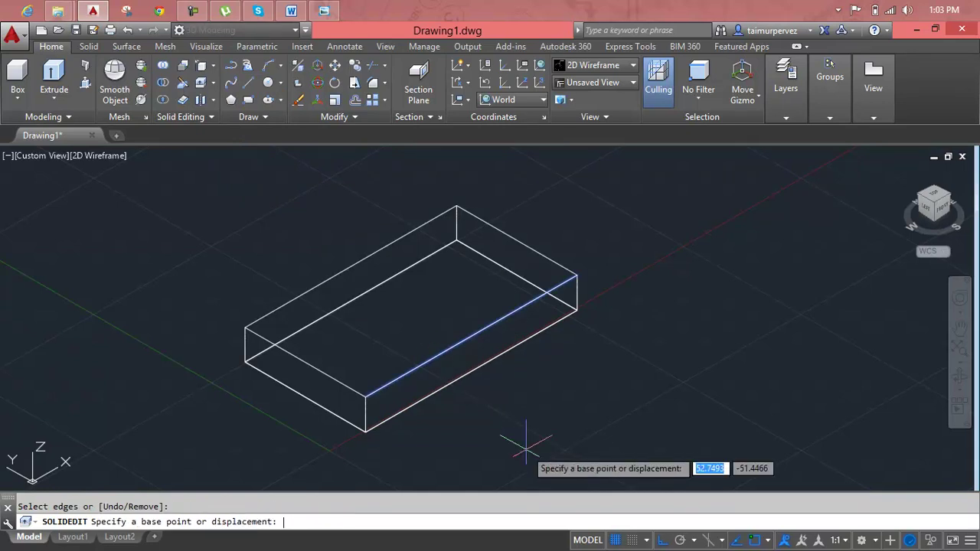
pyautogui.click(526, 450)
pyautogui.click(485, 419)
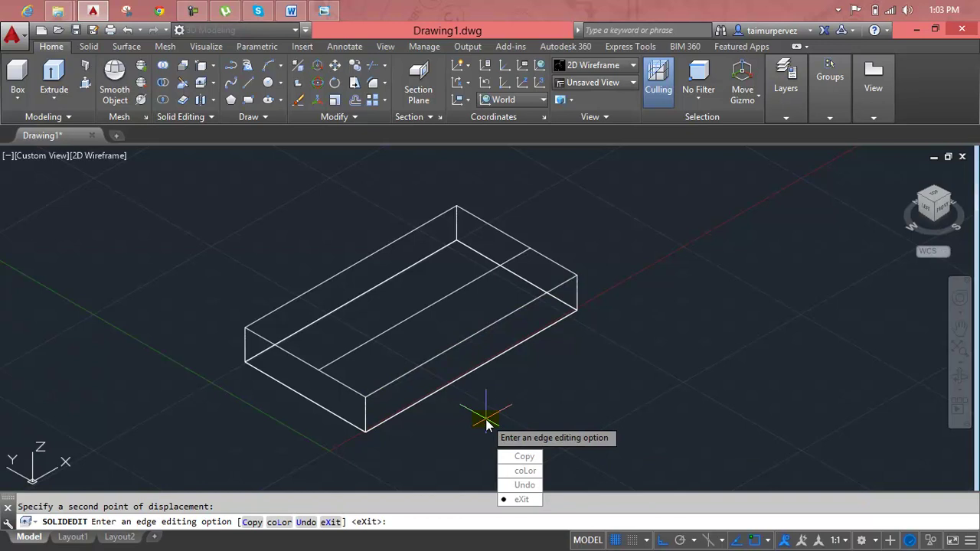
pyautogui.write('16')
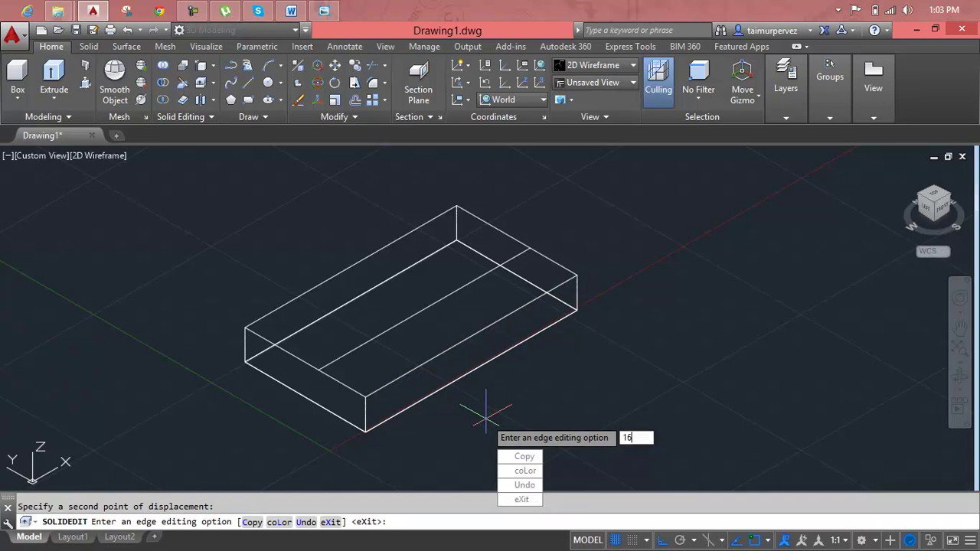
pyautogui.press('Return')
pyautogui.press('Escape')
# Erase the misplaced copied line from the box top.
pyautogui.click(391, 324)
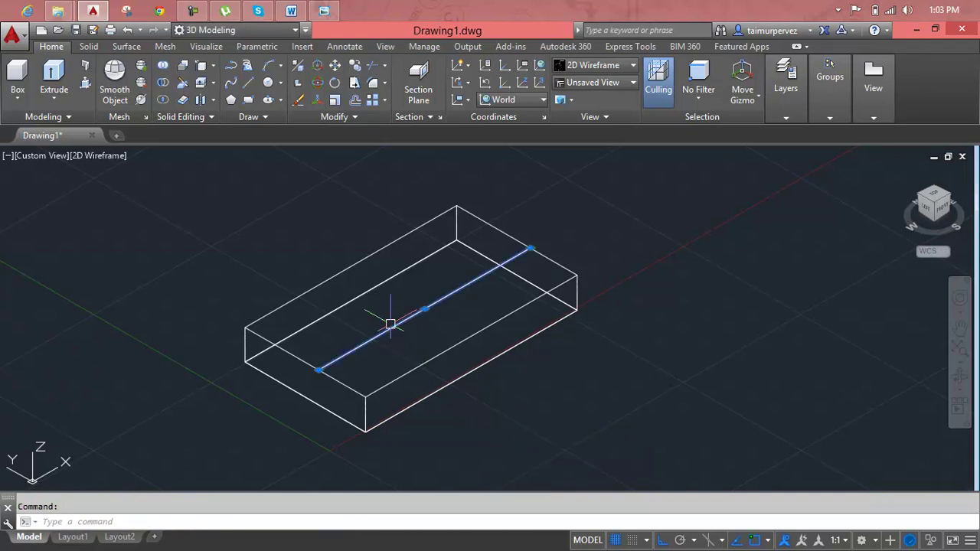
pyautogui.press('Delete')
pyautogui.click(203, 70)
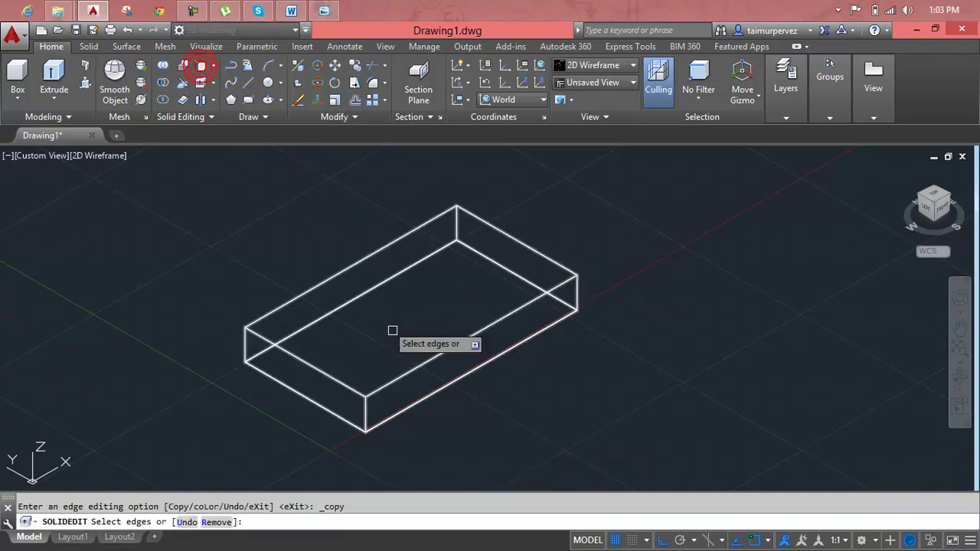
# Copy the front top edge of the box 16 units inward with Copy Edges.
pyautogui.click(442, 351)
pyautogui.press('Return')
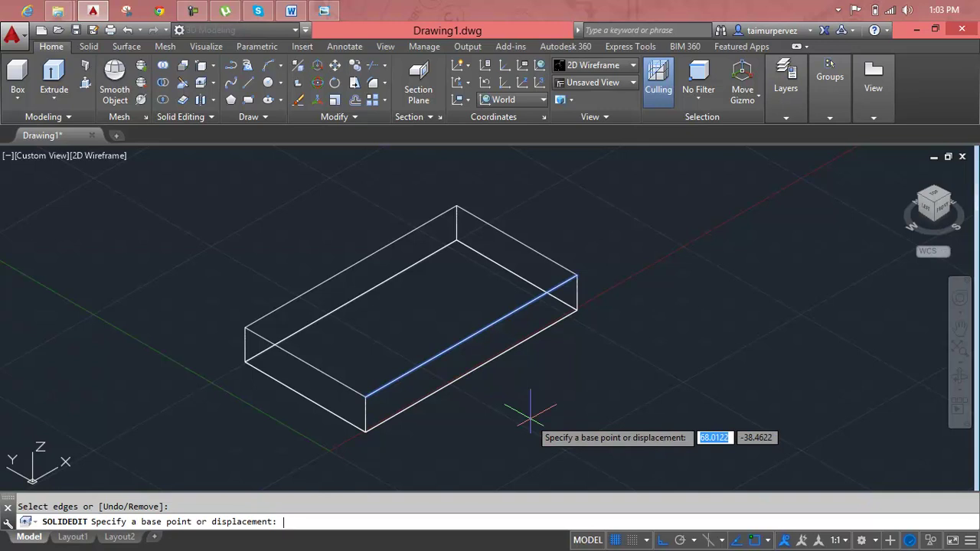
pyautogui.click(519, 420)
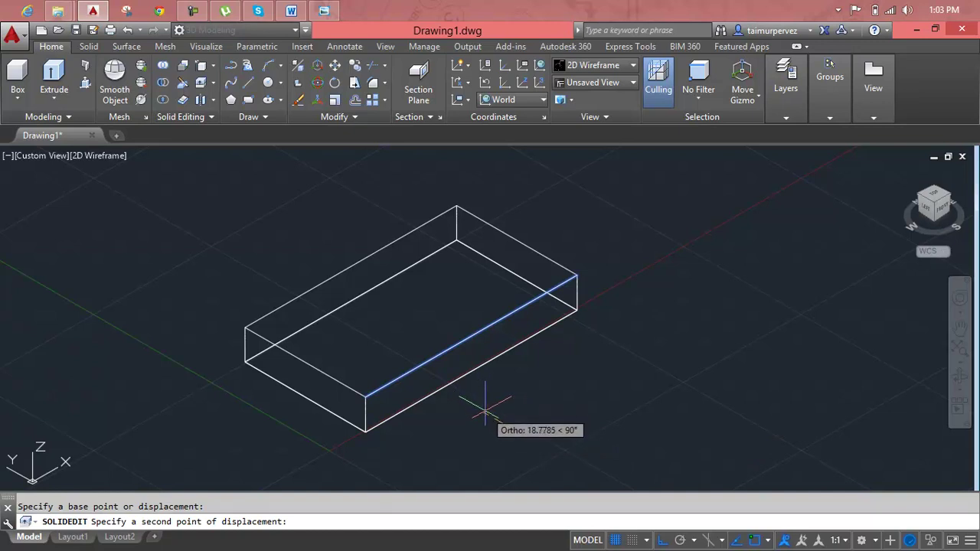
pyautogui.click(323, 10)
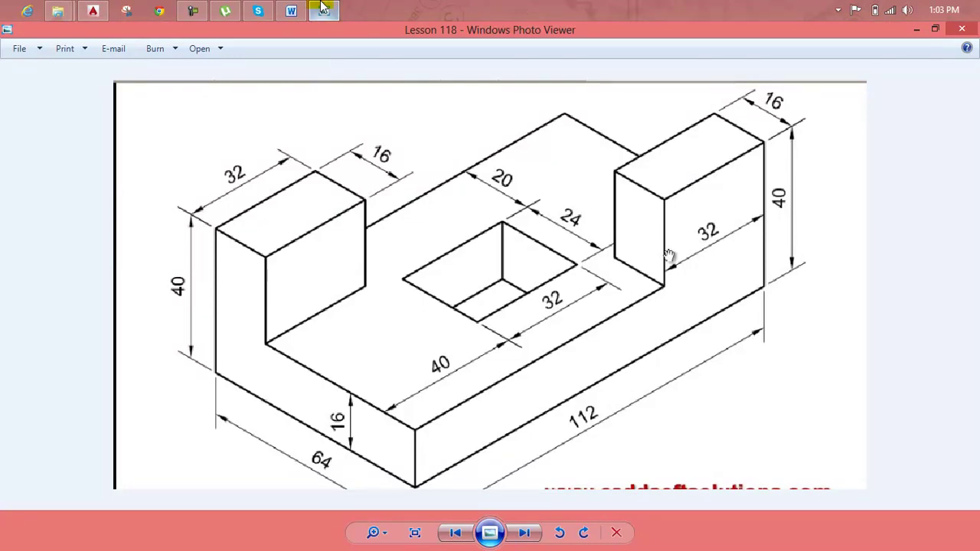
pyautogui.click(323, 9)
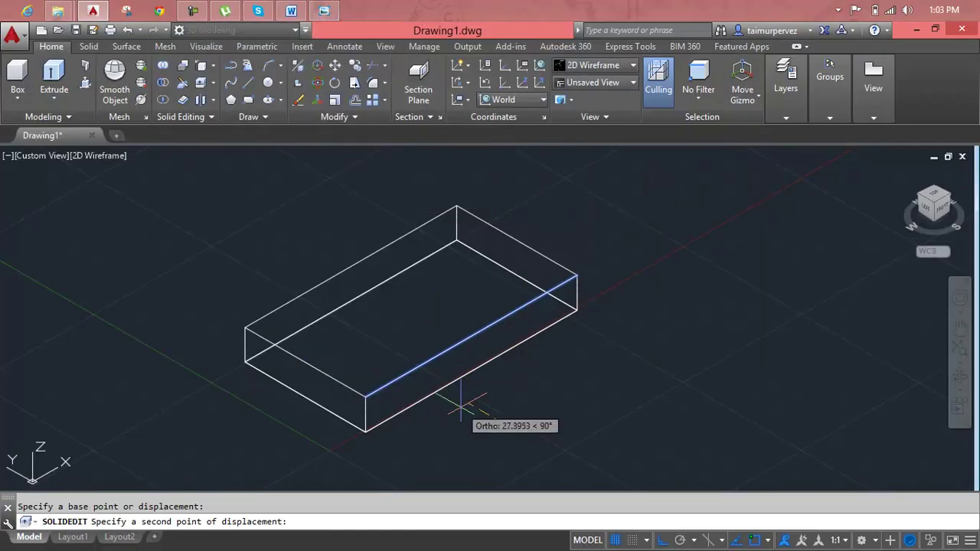
pyautogui.write('16')
pyautogui.press('Return')
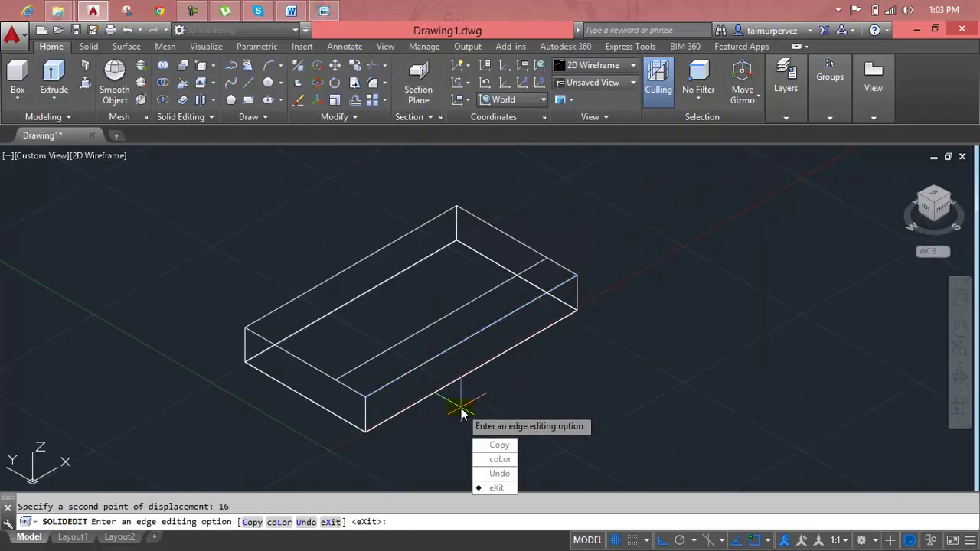
pyautogui.press('Return')
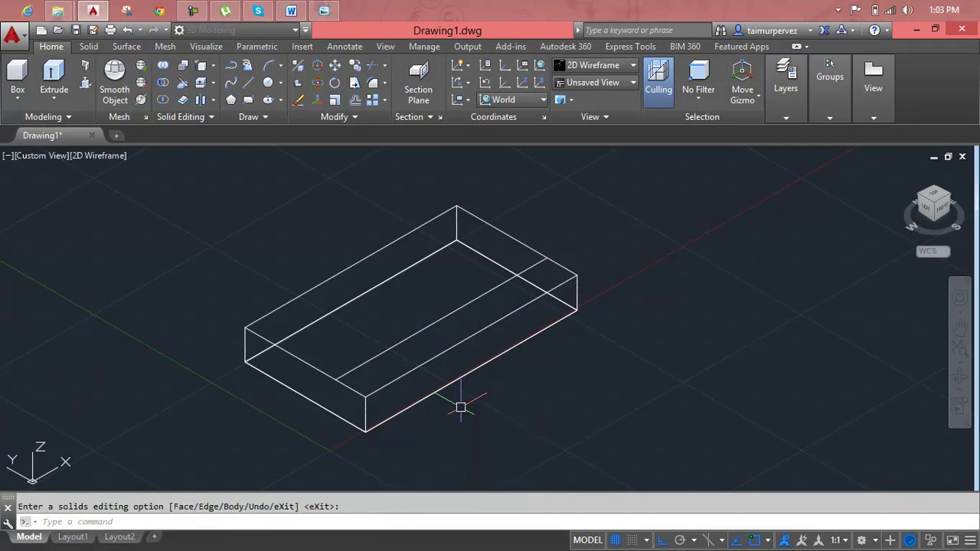
pyautogui.press('Escape')
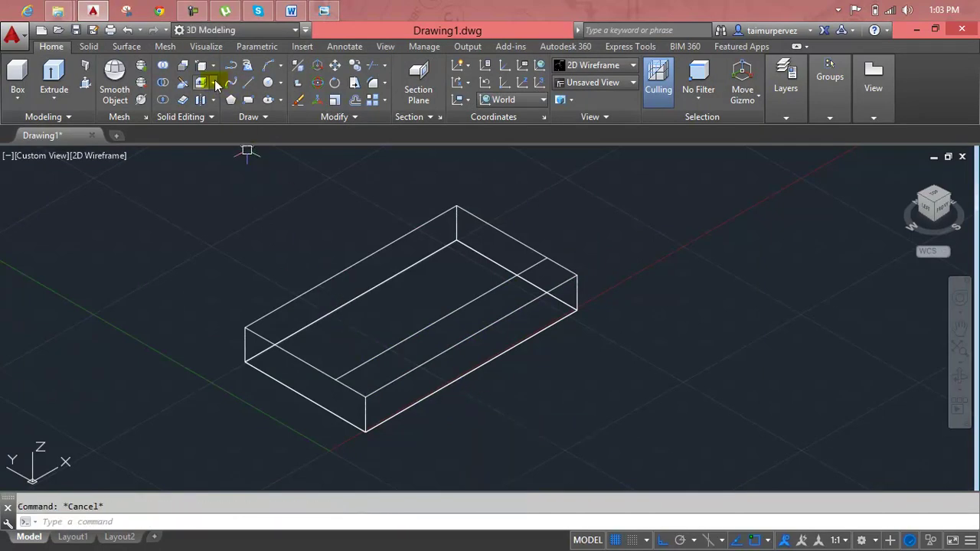
# Copy the back top edge of the box 16 units inward as well.
pyautogui.click(201, 83)
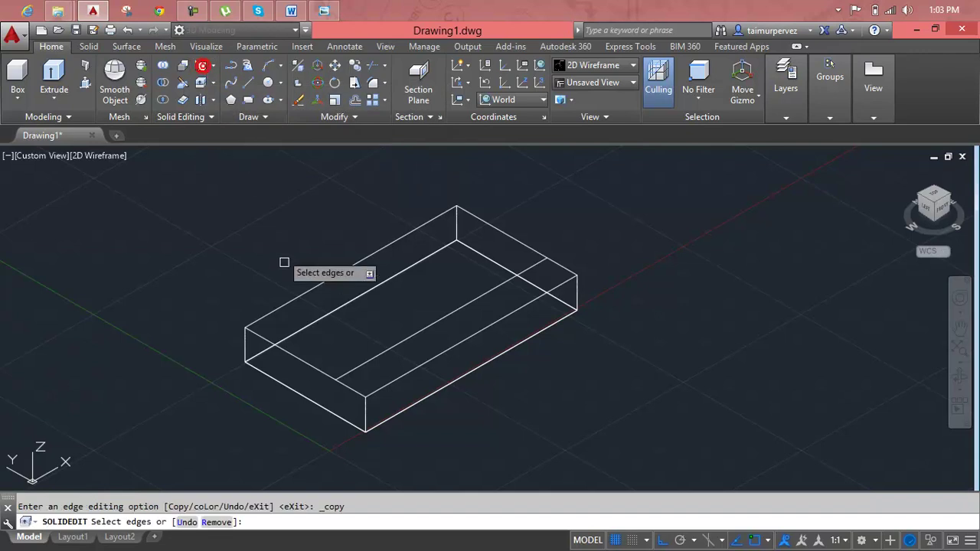
pyautogui.click(303, 291)
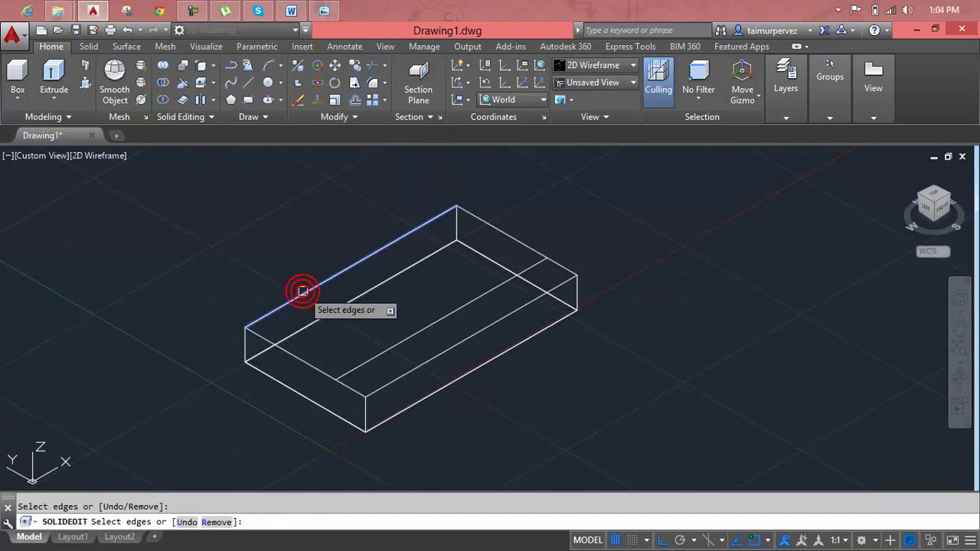
pyautogui.press('Return')
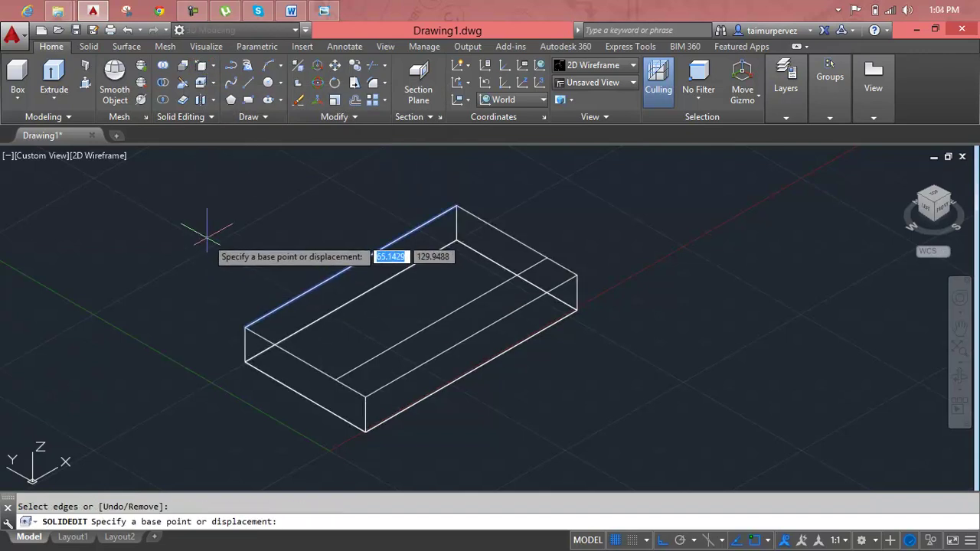
pyautogui.click(206, 237)
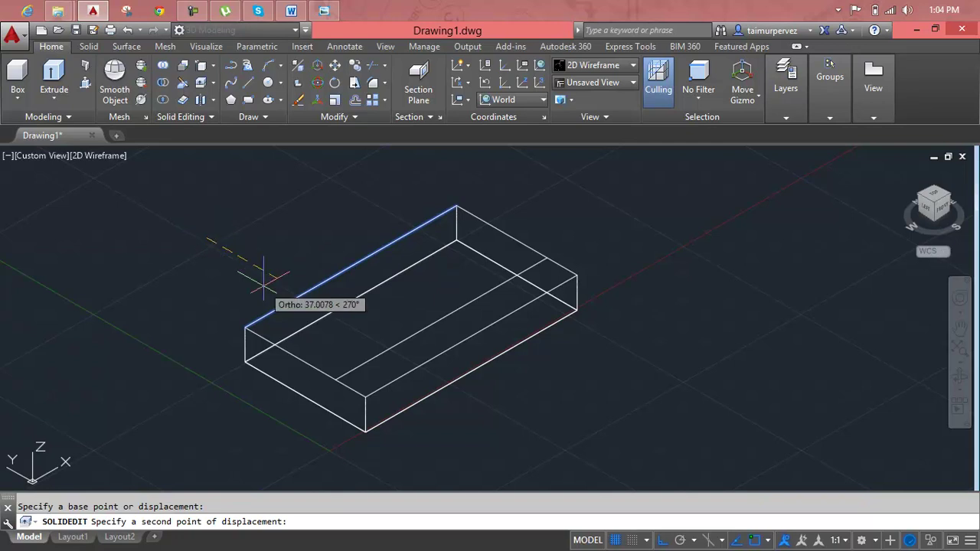
pyautogui.write('16')
pyautogui.press('Return')
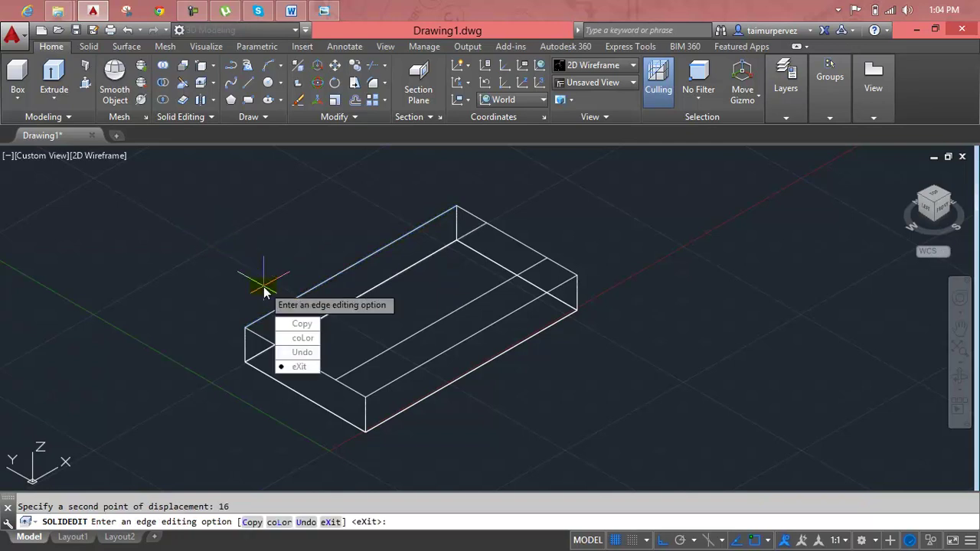
pyautogui.press('Return')
pyautogui.press('Return')
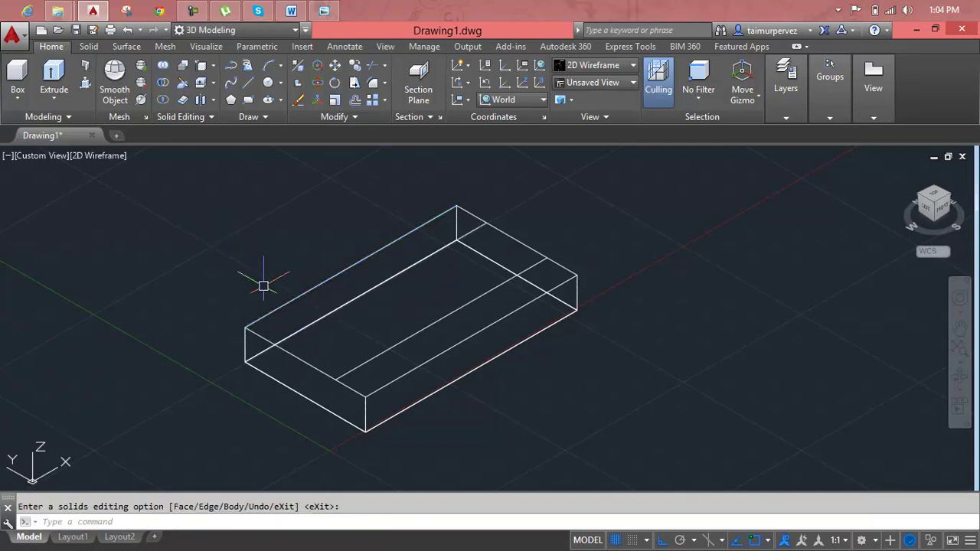
pyautogui.press('Escape')
# Check the reference drawing and orbit the box to a front view showing the copied lines.
pyautogui.keyDown('shift'); pyautogui.moveTo(334, 334); pyautogui.dragTo(402, 339, button='middle'); pyautogui.keyUp('shift')
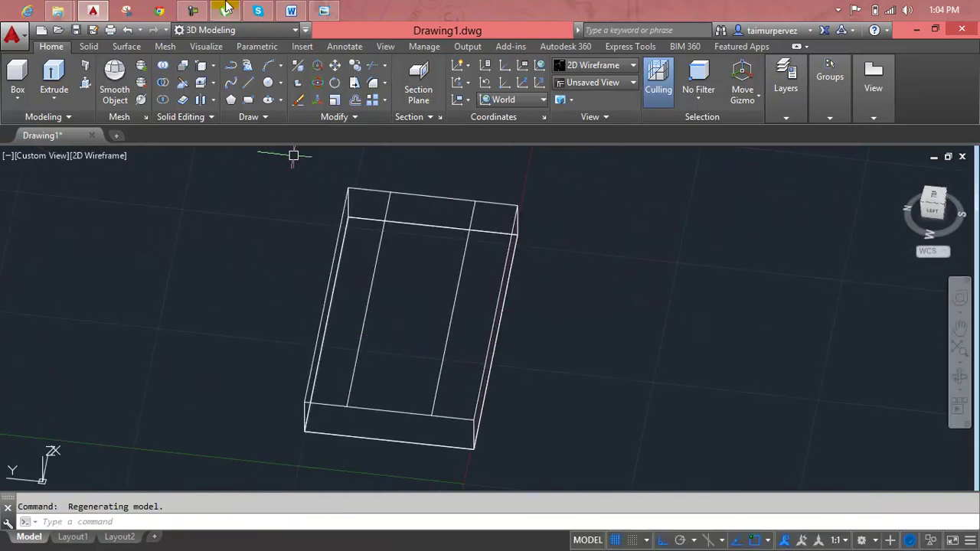
pyautogui.click(328, 9)
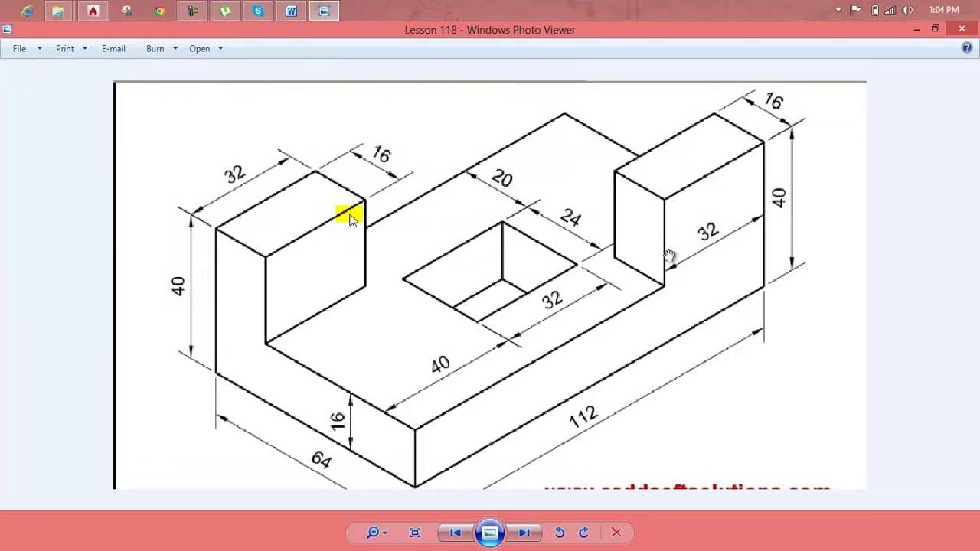
pyautogui.click(328, 11)
pyautogui.press('Escape')
pyautogui.moveTo(551, 401)
pyautogui.keyDown('shift'); pyautogui.mouseDown(button='middle')
pyautogui.moveTo(437, 452)
pyautogui.moveTo(436, 405)
pyautogui.mouseUp(button='middle'); pyautogui.keyUp('shift')
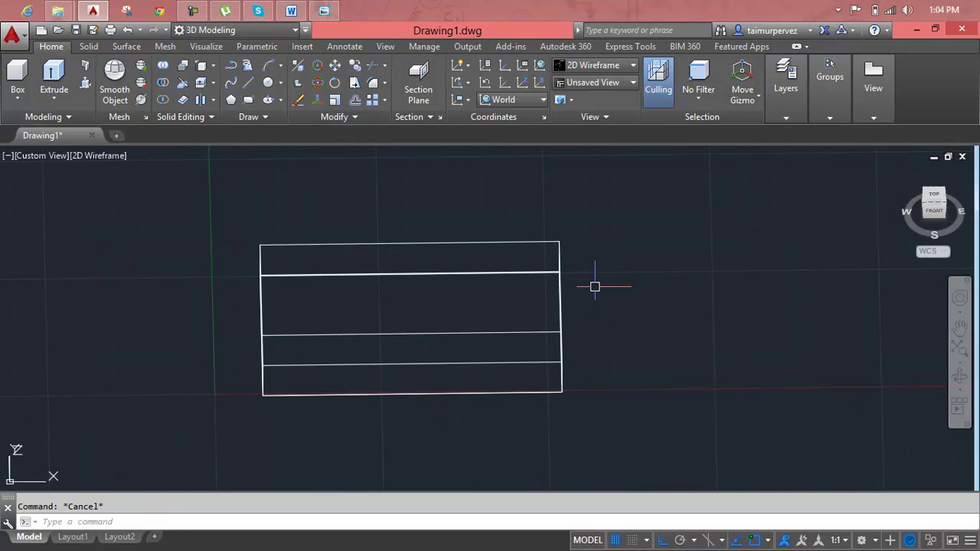
# Abandon a false-start edge copy, return to the isometric view and check the reference drawing.
pyautogui.write('o')
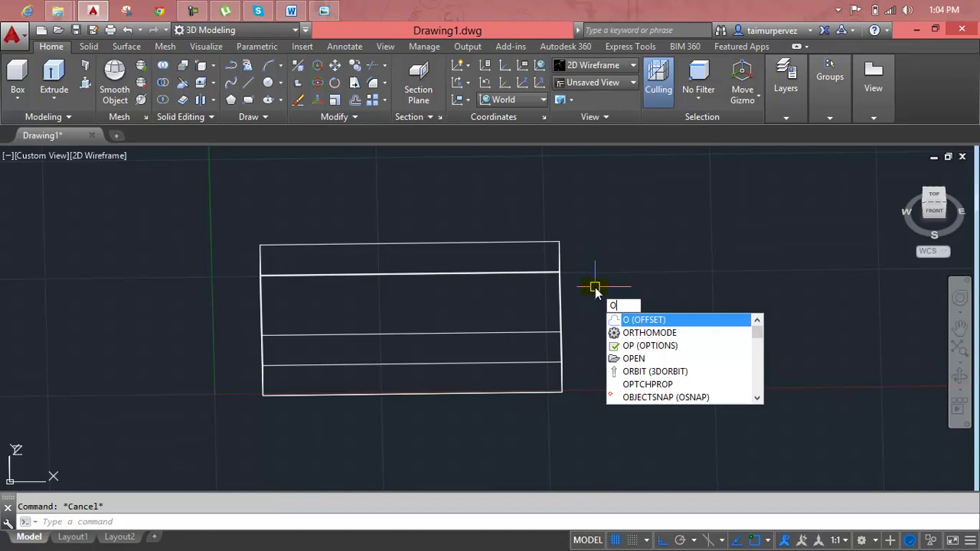
pyautogui.press('Escape')
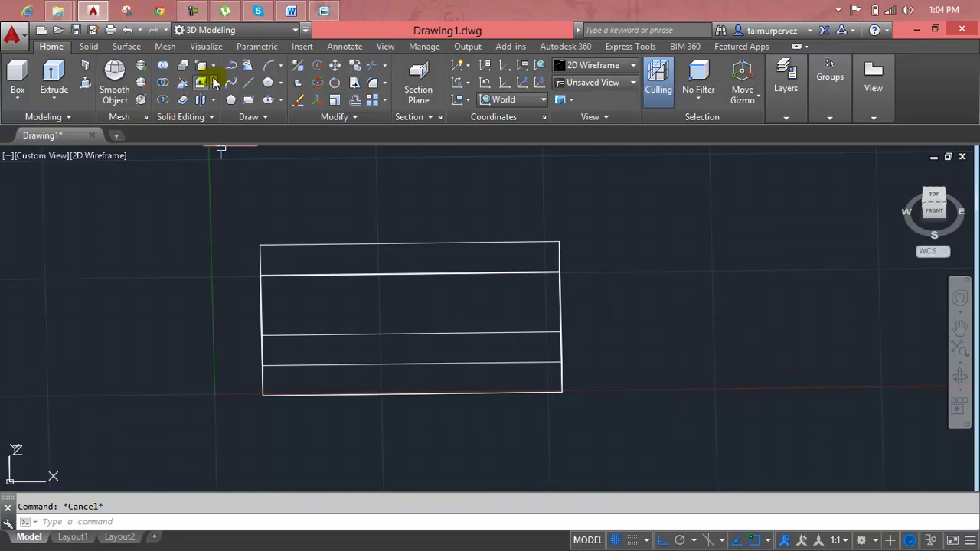
pyautogui.click(213, 66)
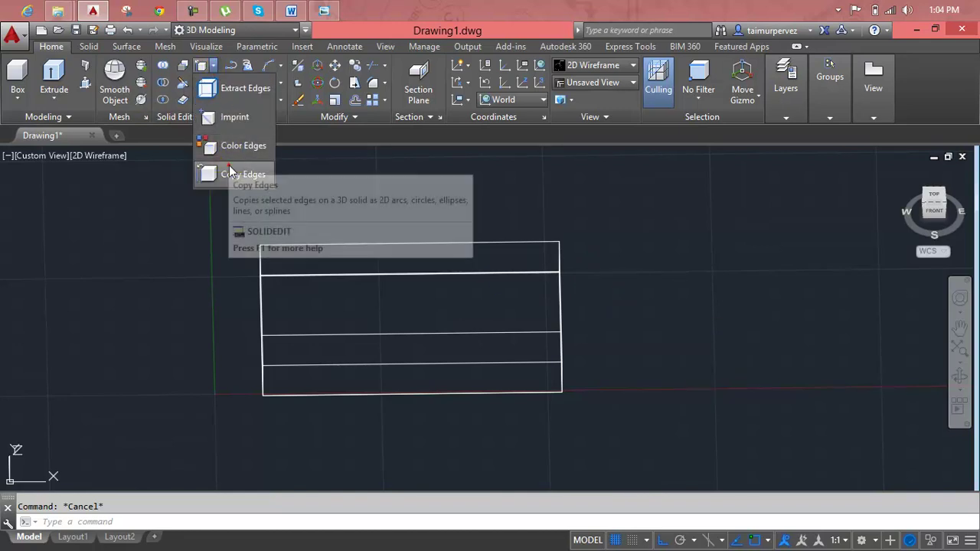
pyautogui.click(229, 173)
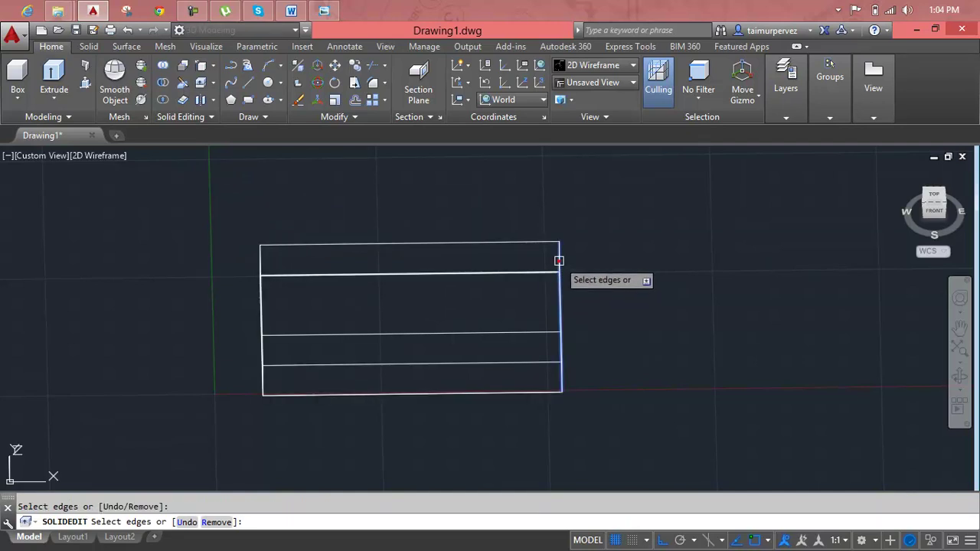
pyautogui.press('Return')
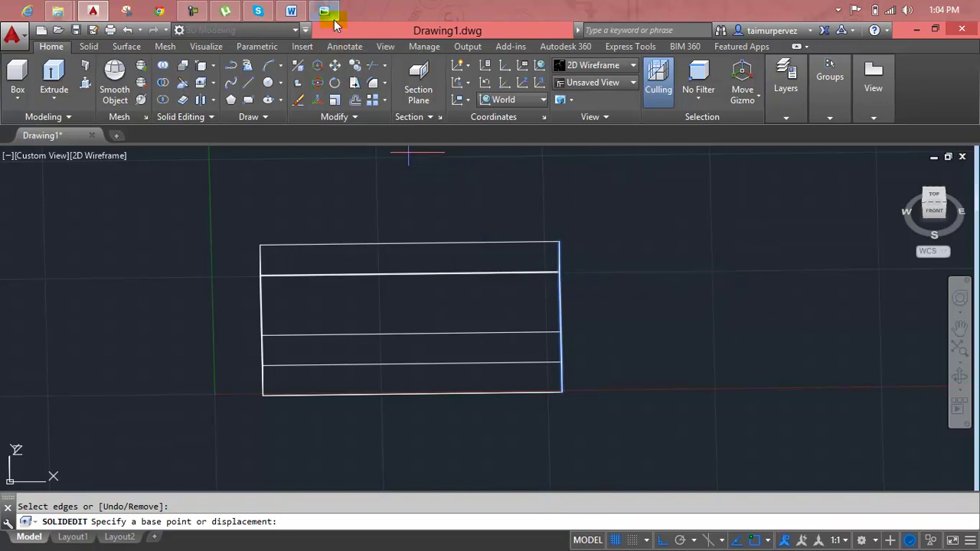
pyautogui.press('Escape')
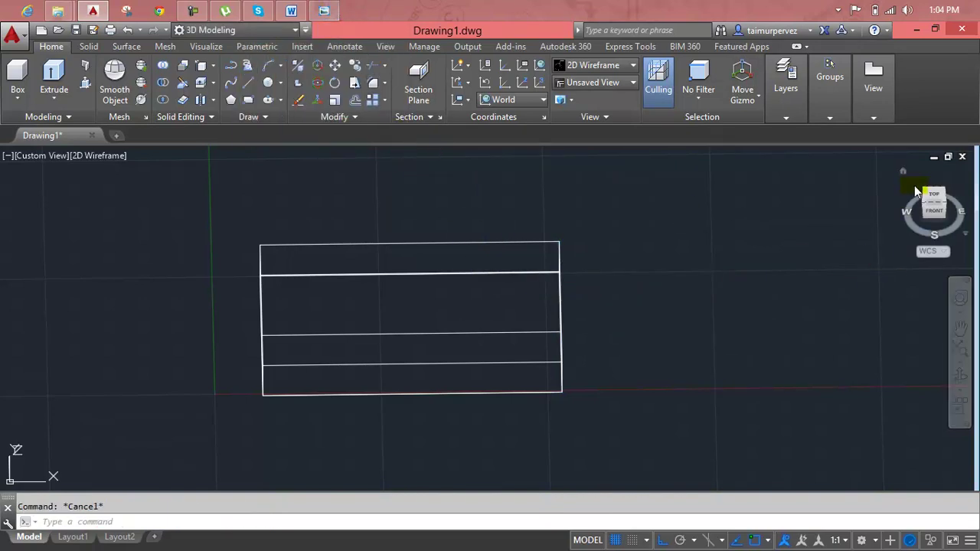
pyautogui.click(904, 175)
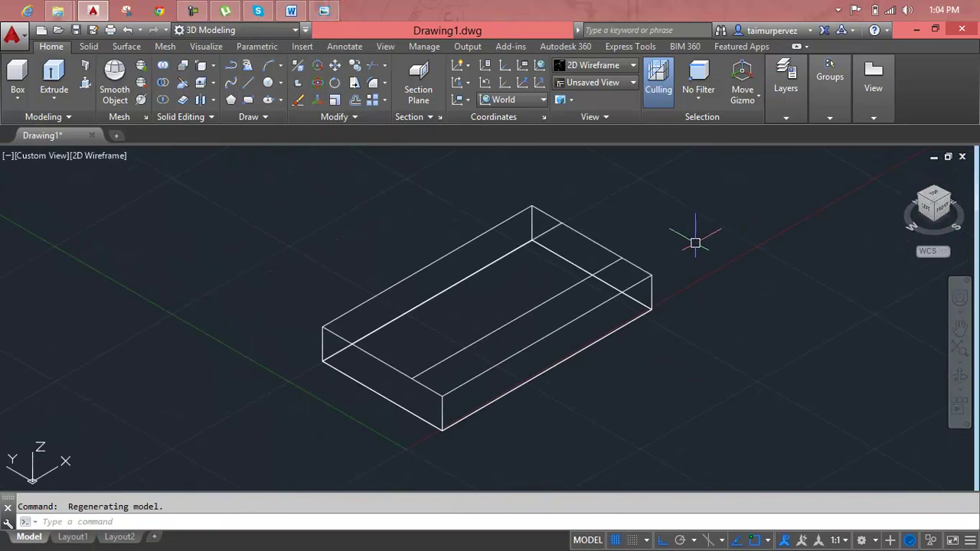
pyautogui.click(329, 8)
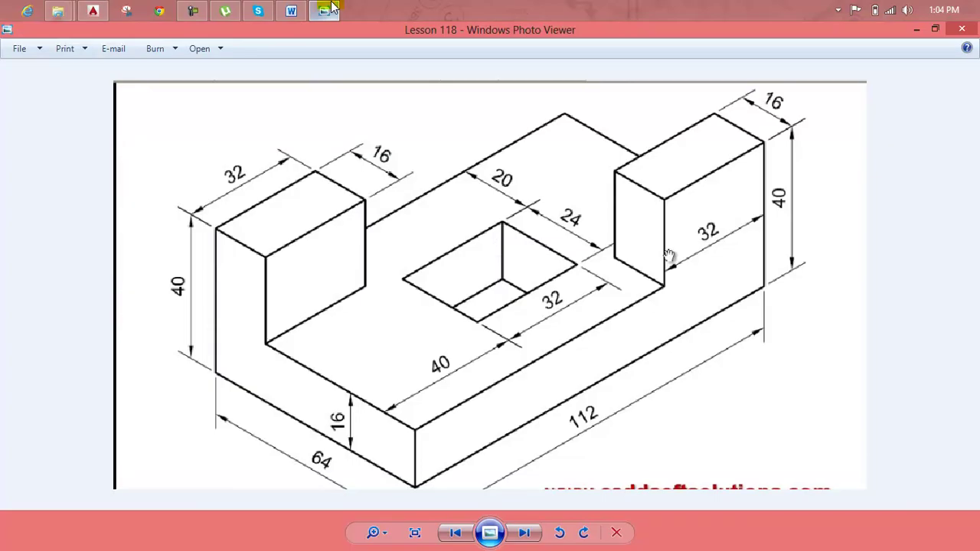
pyautogui.click(329, 7)
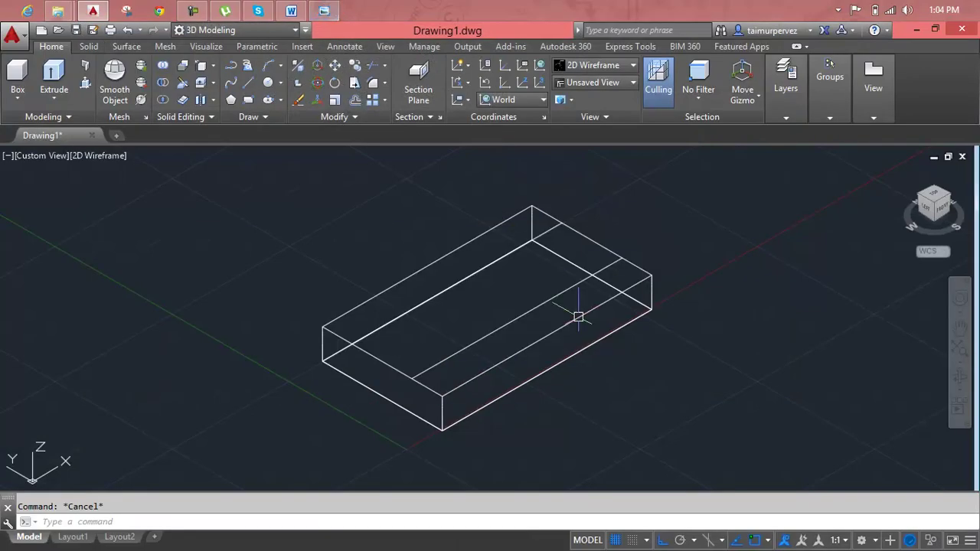
# Copy the back-right end edge of the block top 32 units inward.
pyautogui.click(209, 67)
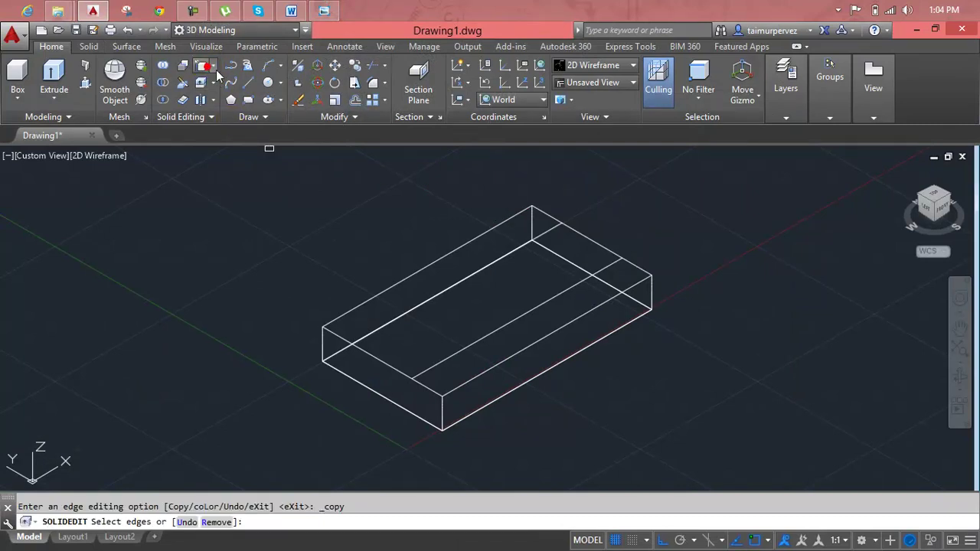
pyautogui.click(598, 245)
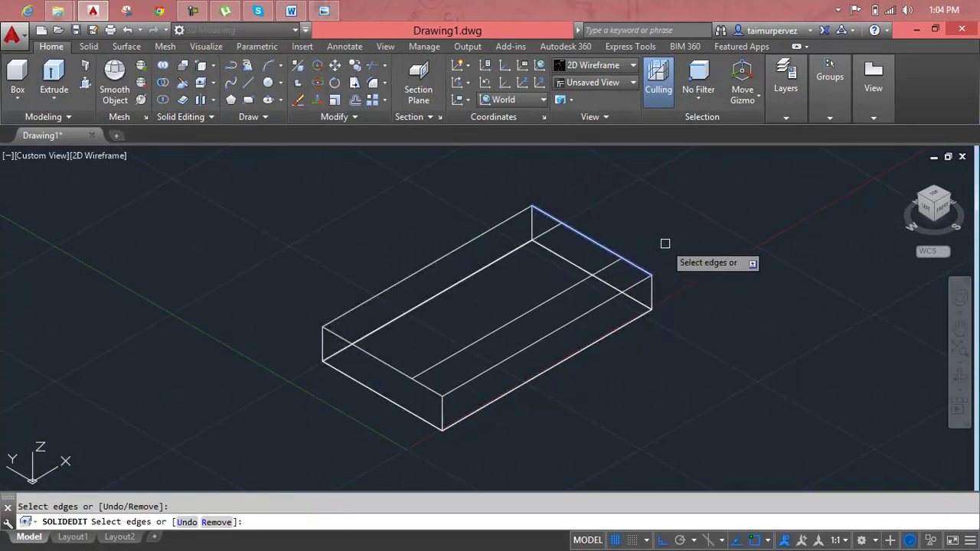
pyautogui.press('Return')
pyautogui.click(657, 331)
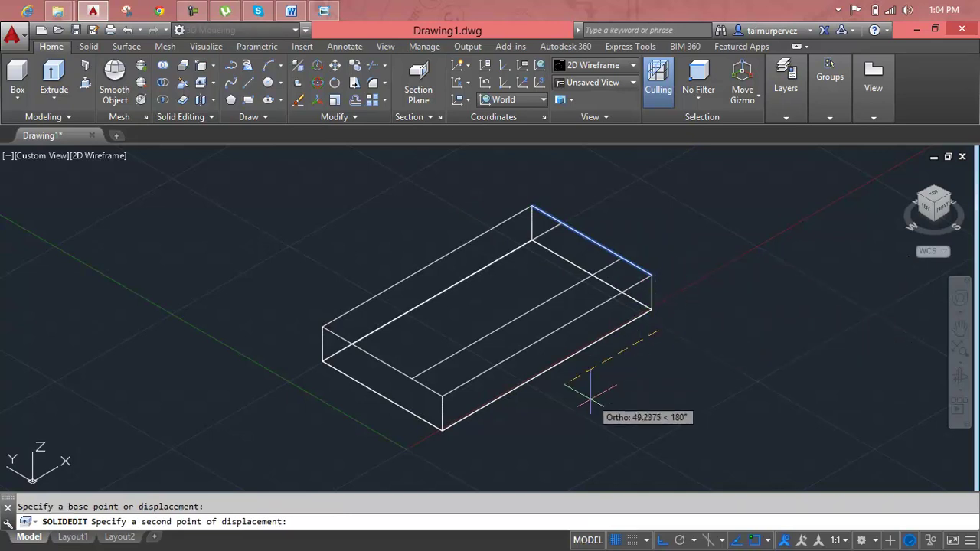
pyautogui.write('32')
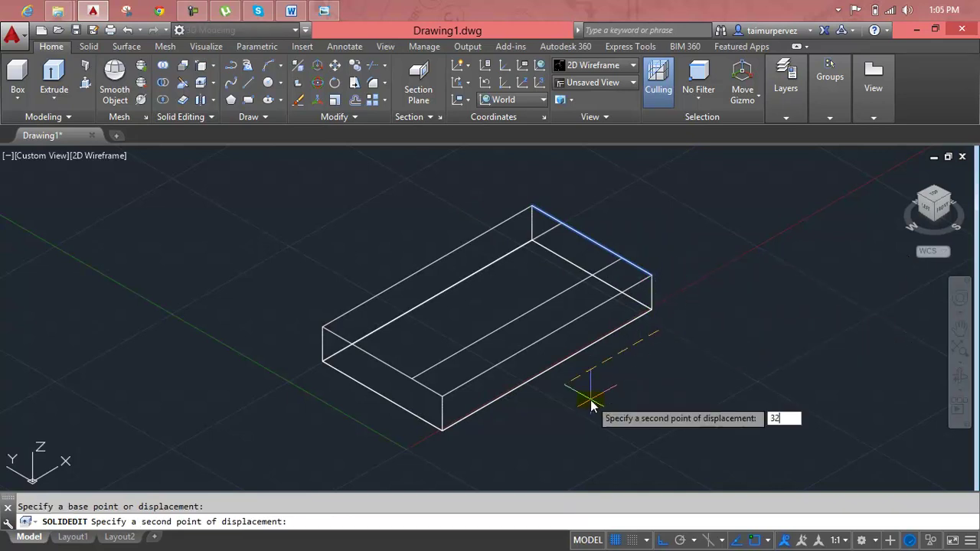
pyautogui.press('Return')
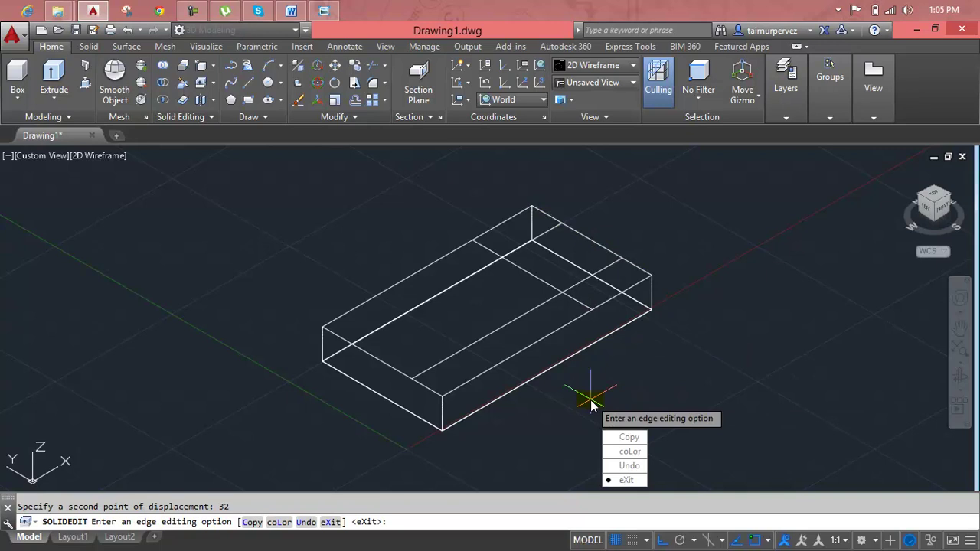
pyautogui.press('Return')
pyautogui.press('Return')
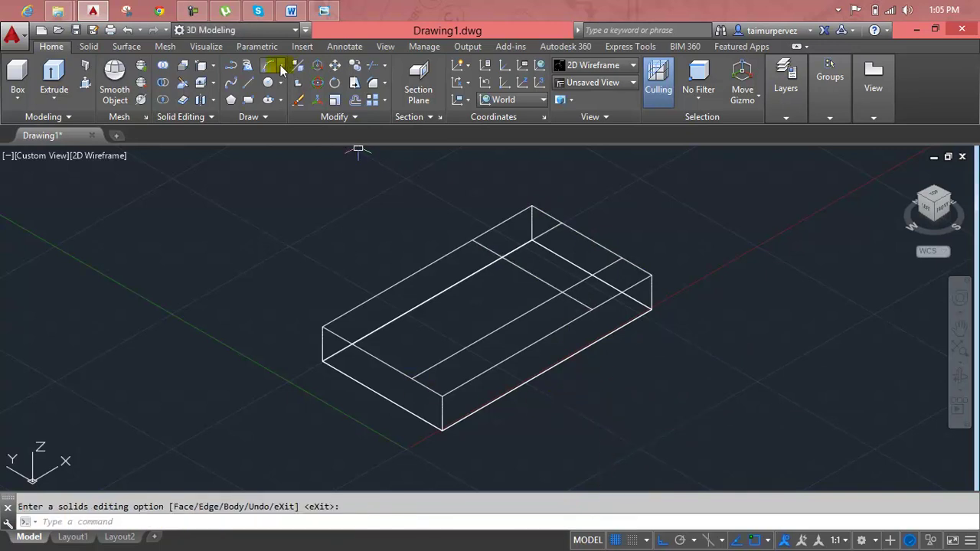
# Copy the opposite end edge 32 units inward too.
pyautogui.click(205, 73)
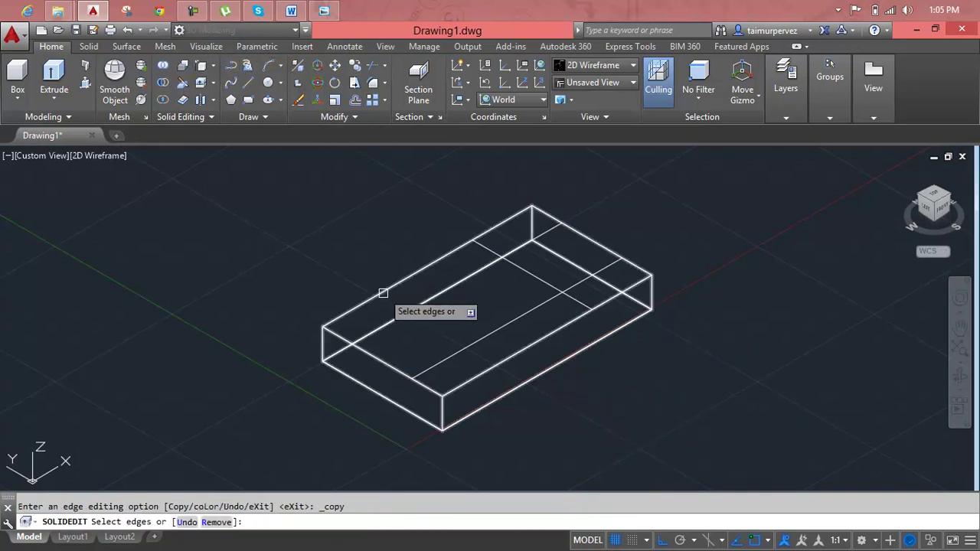
pyautogui.click(388, 360)
pyautogui.press('Return')
pyautogui.click(481, 457)
pyautogui.write('32')
pyautogui.press('Return')
pyautogui.press('Return')
pyautogui.press('Return')
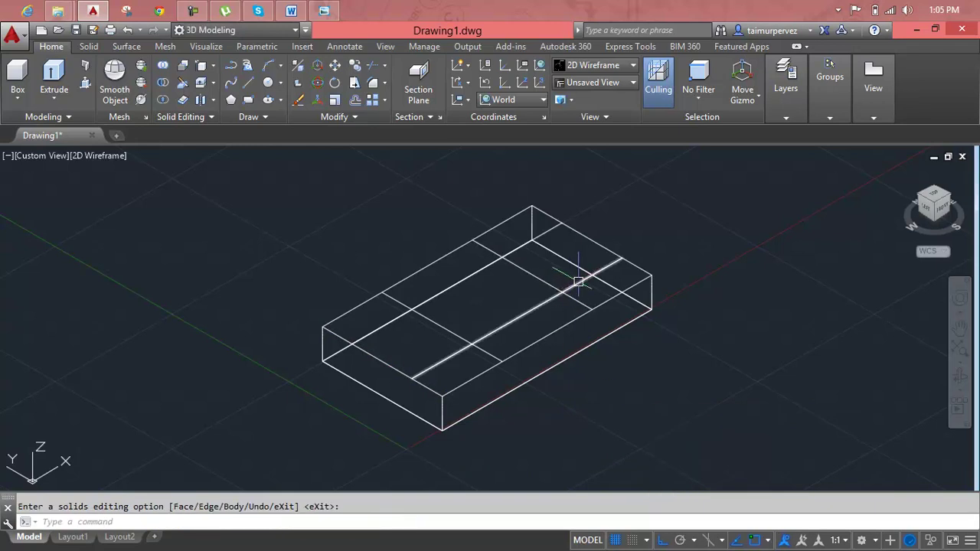
pyautogui.scroll(2, 581, 283)
pyautogui.press('Escape')
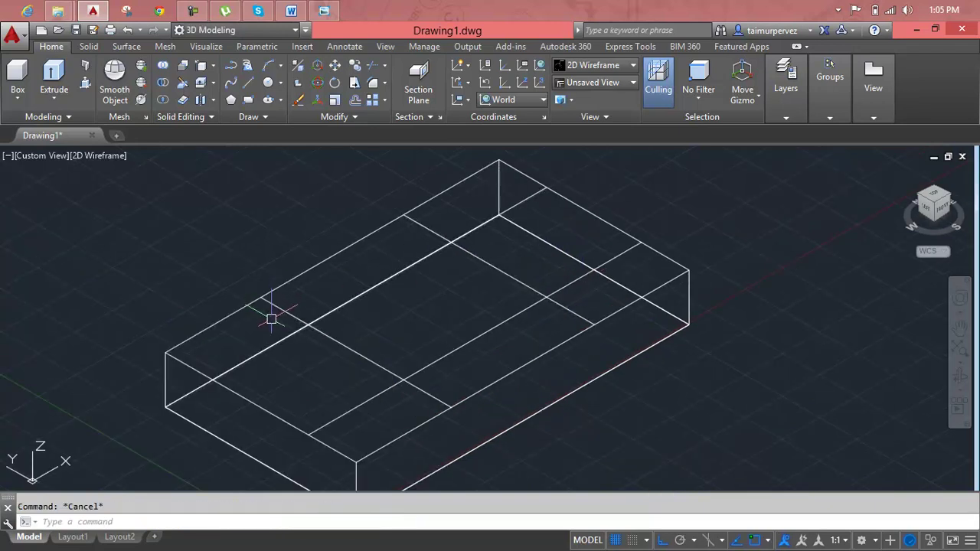
# Recenter the view and start Presspull on the block's right end area.
pyautogui.scroll(3, 284, 332)
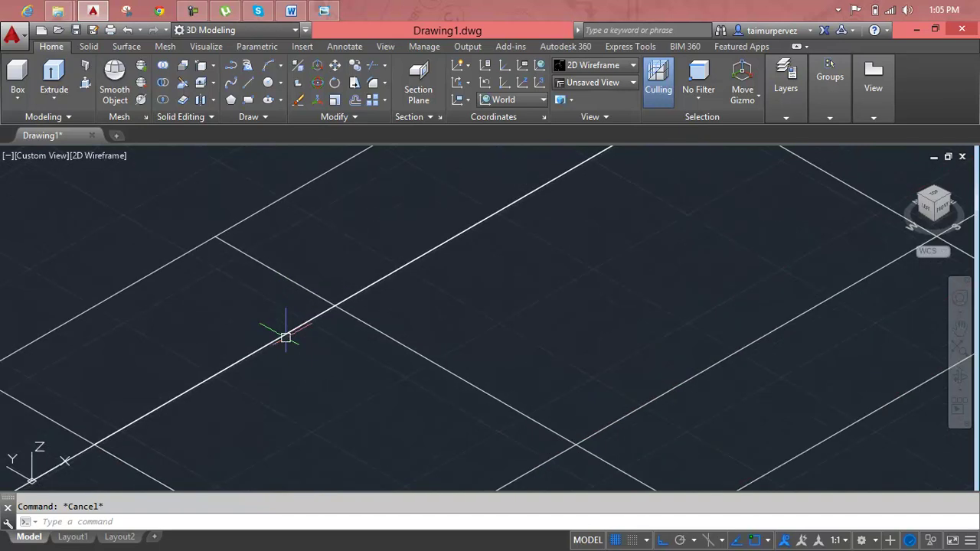
pyautogui.scroll(-2, 359, 326)
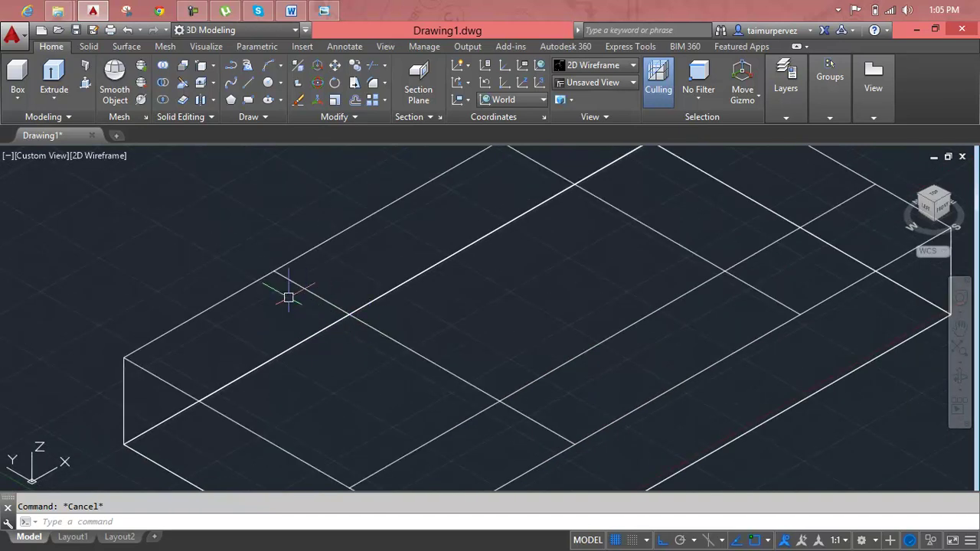
pyautogui.click(330, 10)
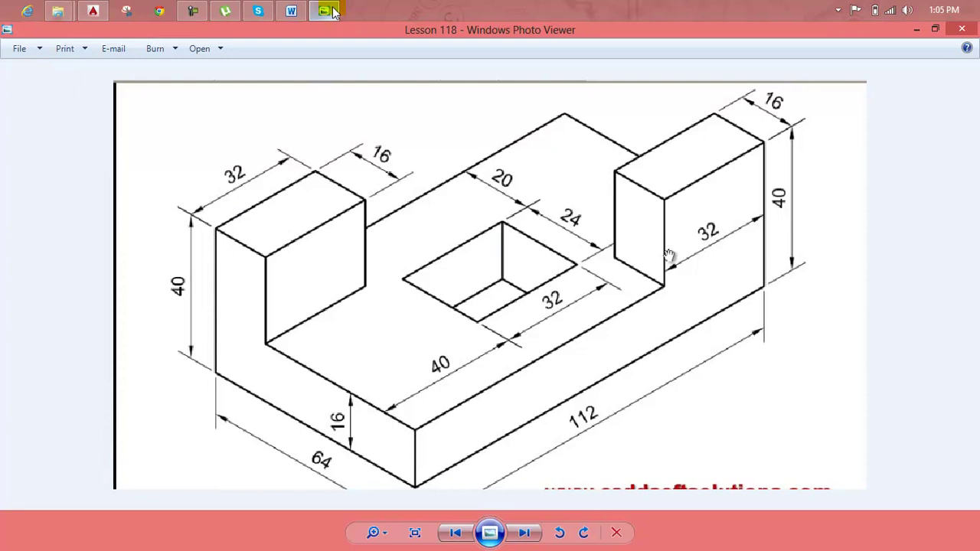
pyautogui.click(333, 10)
pyautogui.scroll(-3, 687, 204)
pyautogui.moveTo(689, 219); pyautogui.dragTo(528, 285, button='middle')
pyautogui.scroll(2, 602, 301)
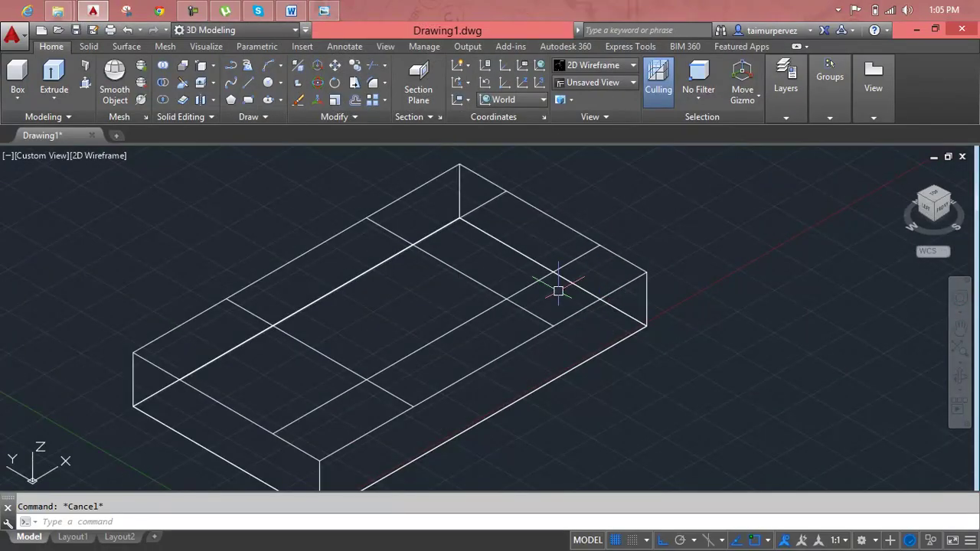
pyautogui.click(85, 82)
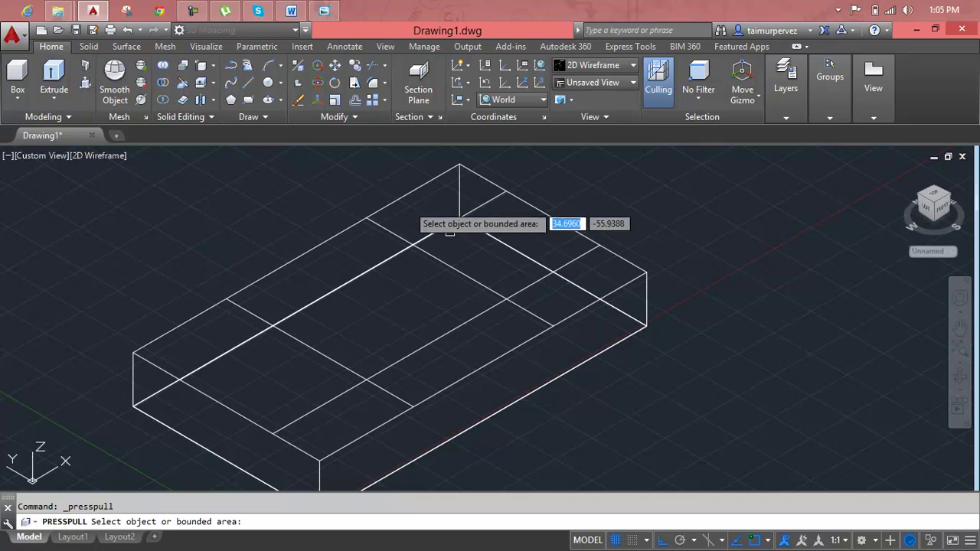
pyautogui.click(594, 298)
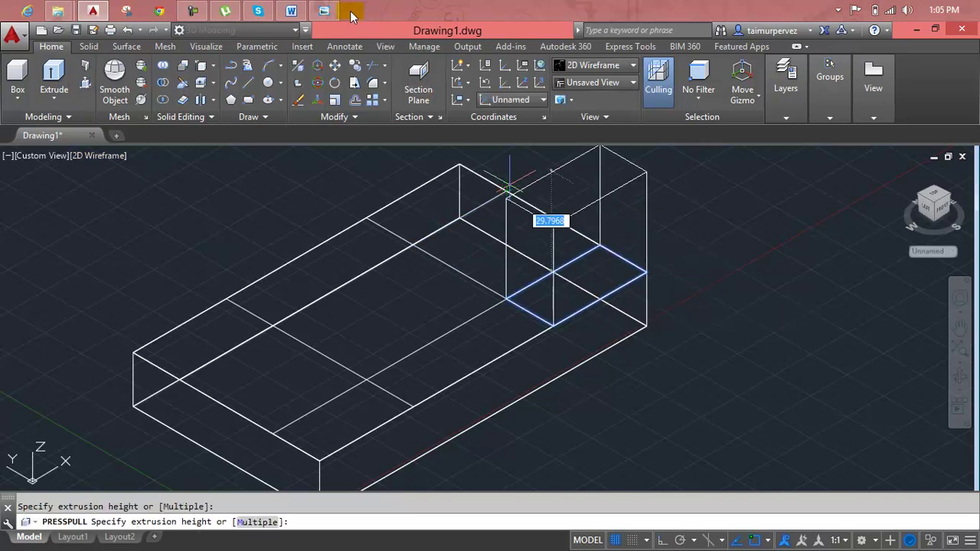
pyautogui.click(324, 11)
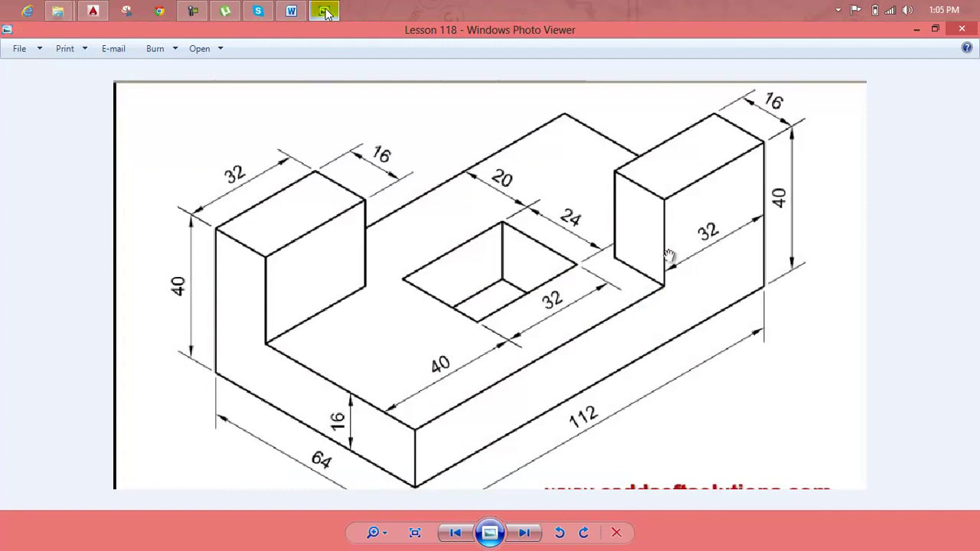
# Bring the dimensioned reference drawing up in Photo Viewer and open the Windows app search.
pyautogui.click(325, 10)
pyautogui.click(333, 9)
pyautogui.moveTo(974, 528)
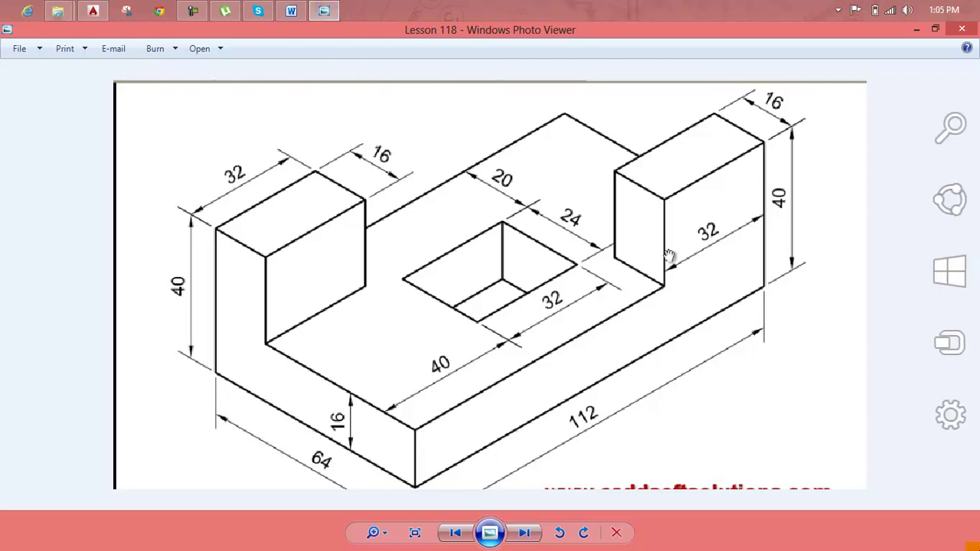
pyautogui.click(960, 138)
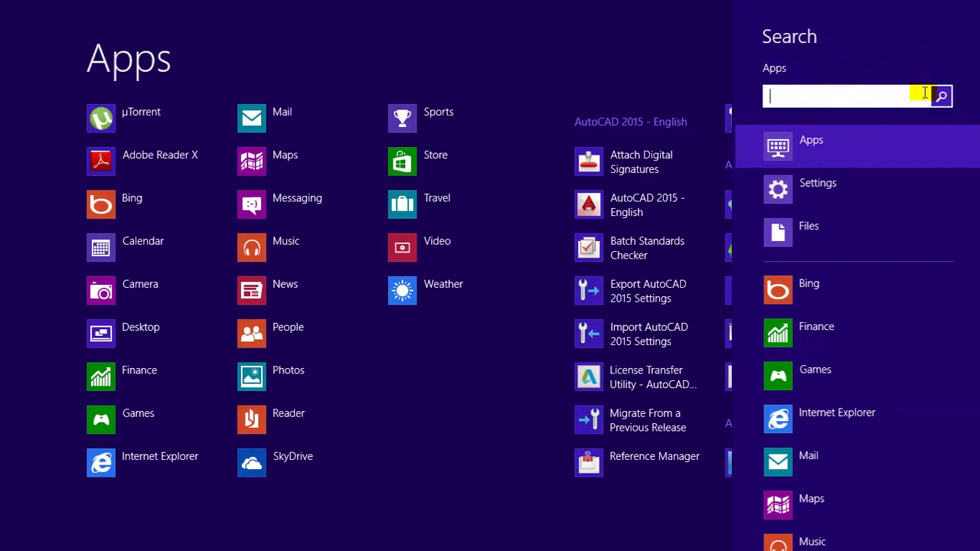
# Use Calculator to work out 40 − 16 = 24, then return to AutoCAD.
pyautogui.write('ca')
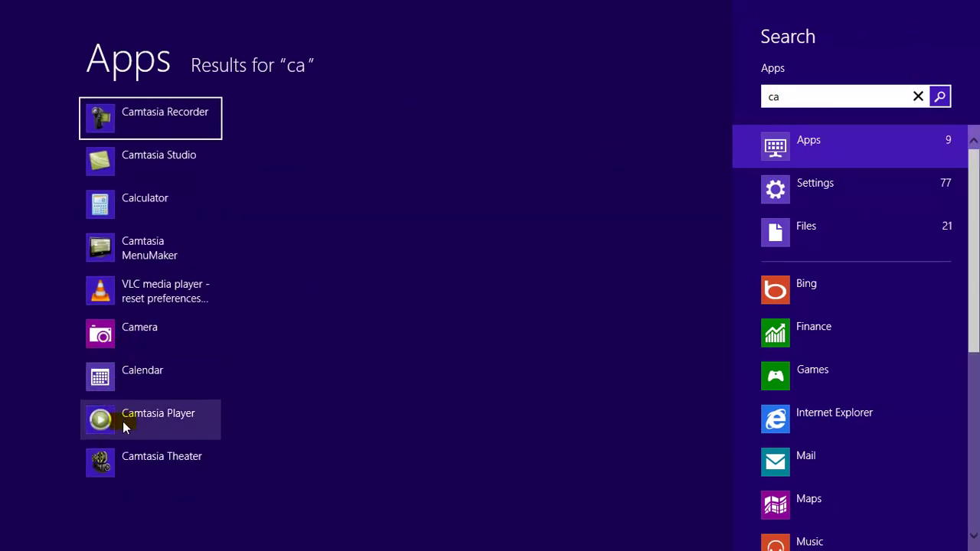
pyautogui.click(133, 209)
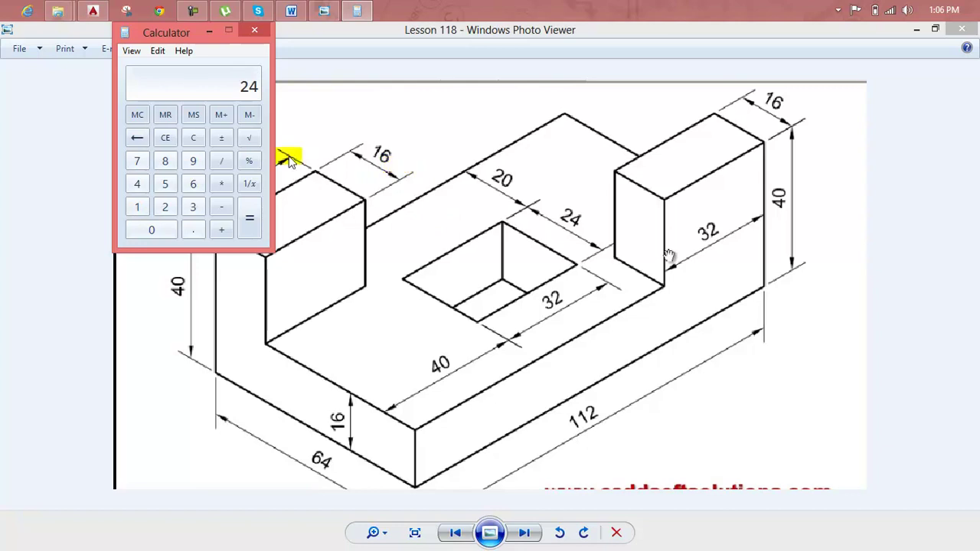
pyautogui.click(258, 34)
pyautogui.click(322, 9)
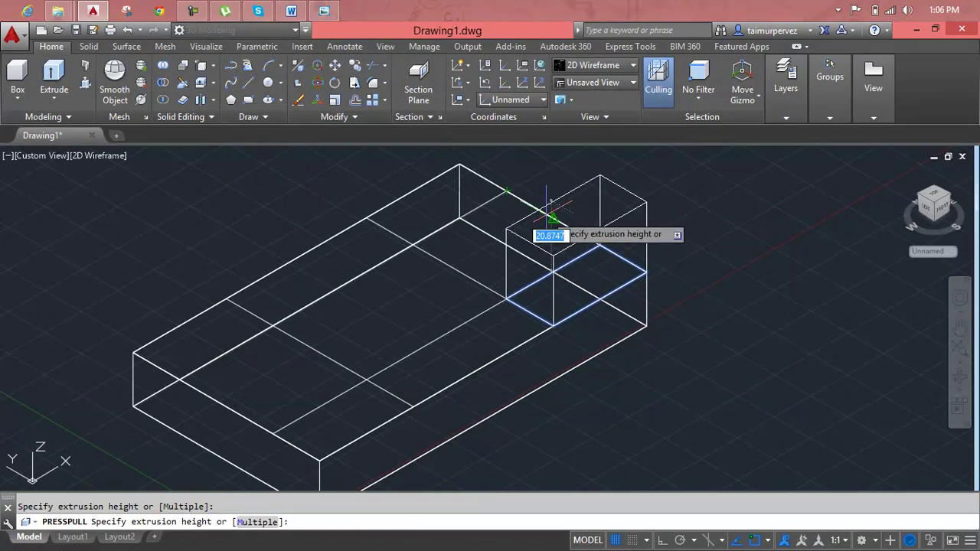
# Press-pull the right and left end areas up 24 units each into uprights.
pyautogui.write('24')
pyautogui.press('Return')
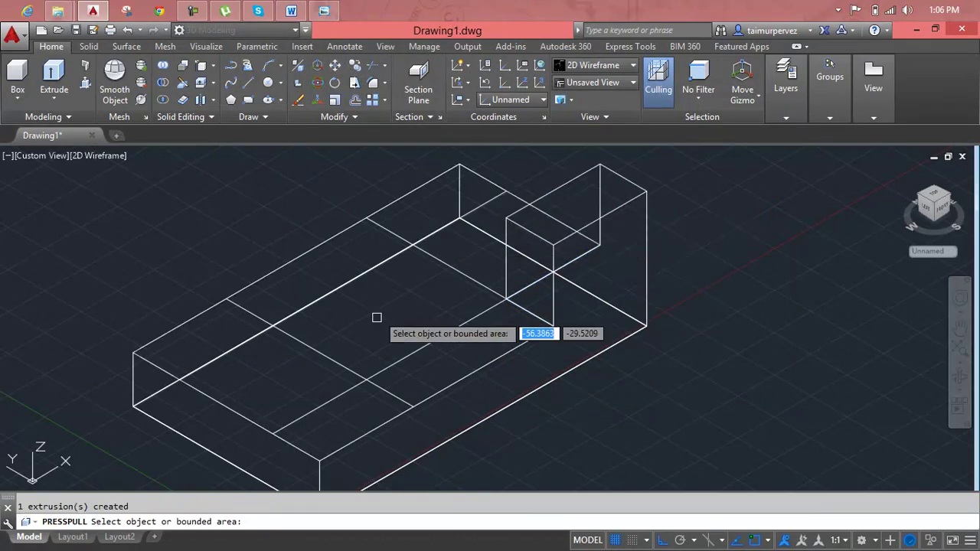
pyautogui.click(217, 337)
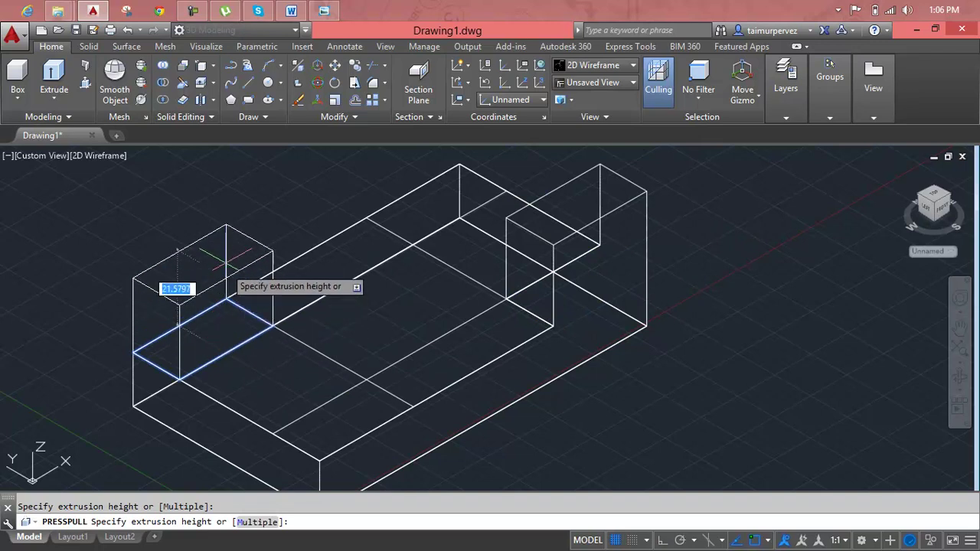
pyautogui.write('24')
pyautogui.press('Return')
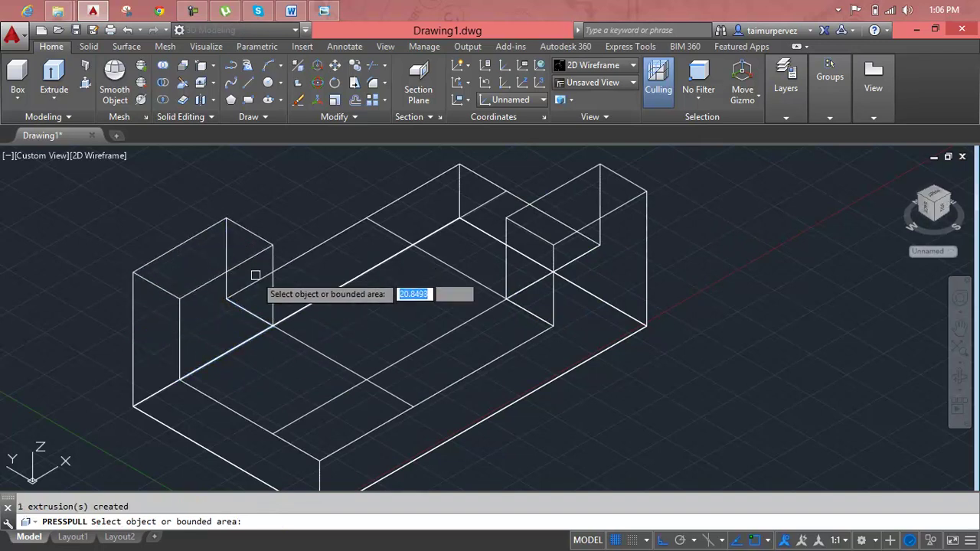
pyautogui.press('Escape')
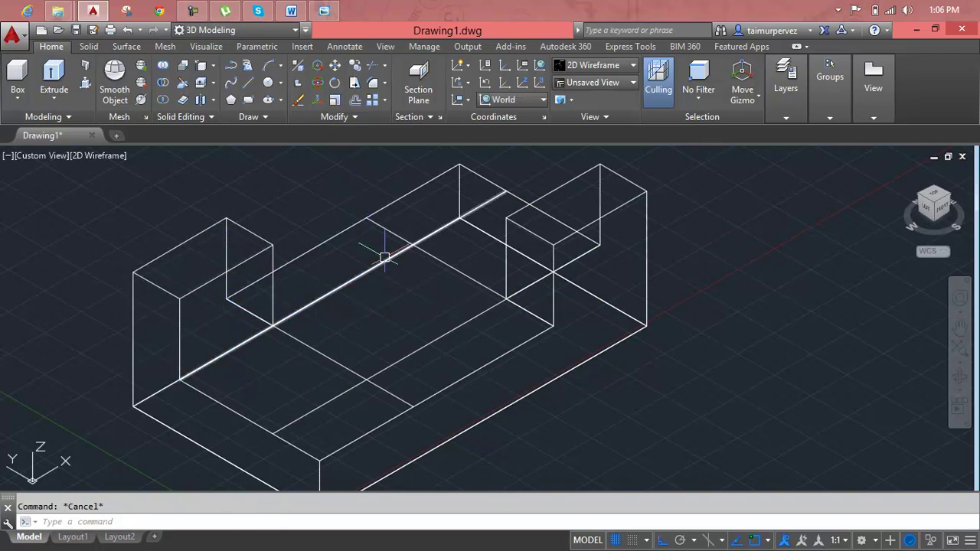
# Delete the stray diagonal line across the base and zoom out.
pyautogui.click(429, 258)
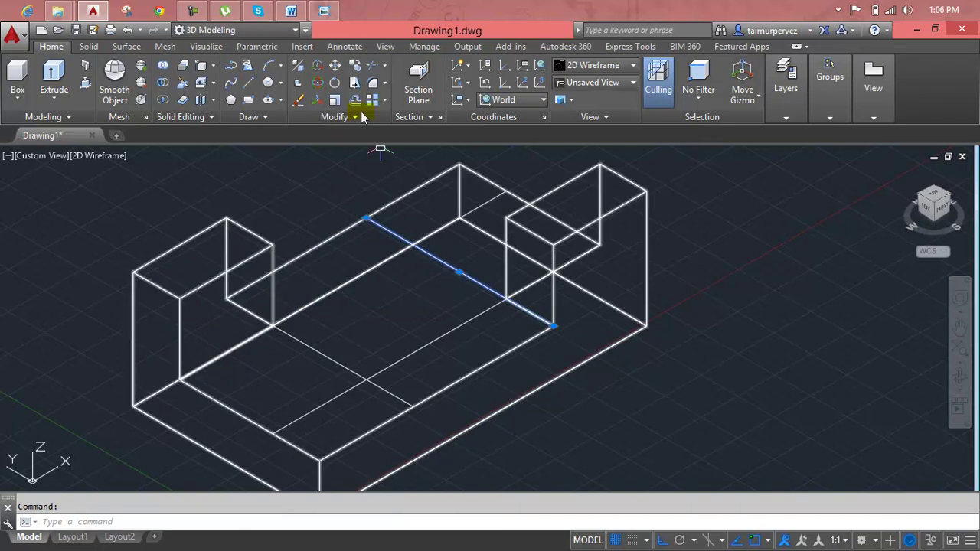
pyautogui.click(325, 9)
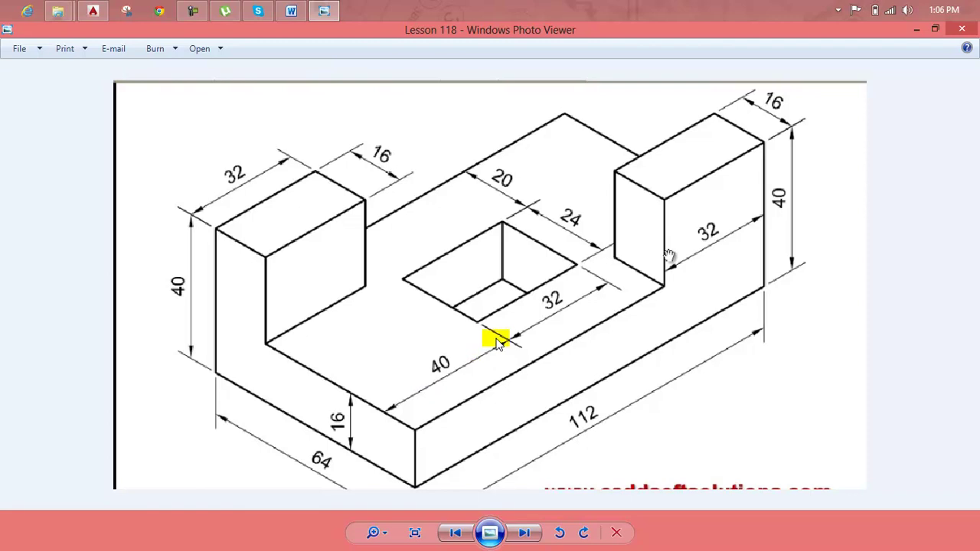
pyautogui.click(324, 10)
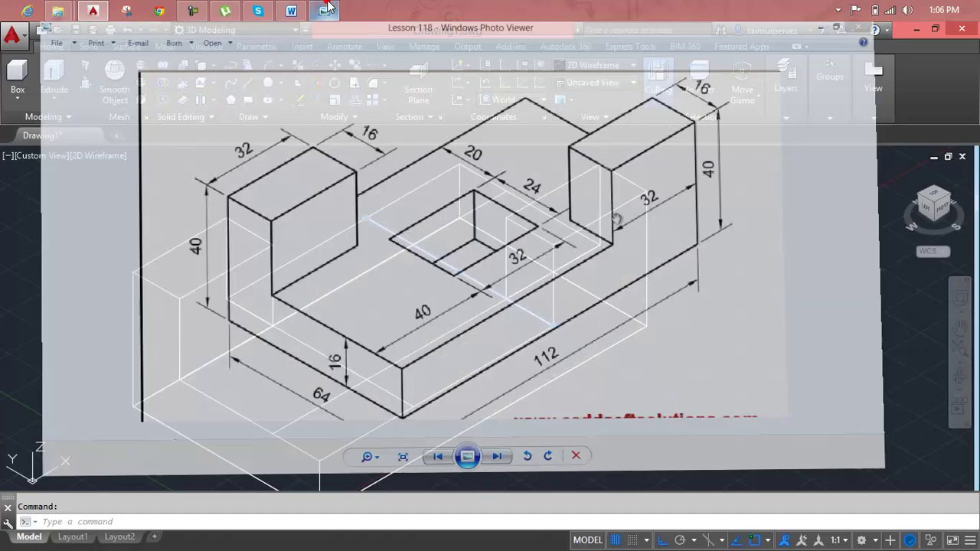
pyautogui.click(362, 375)
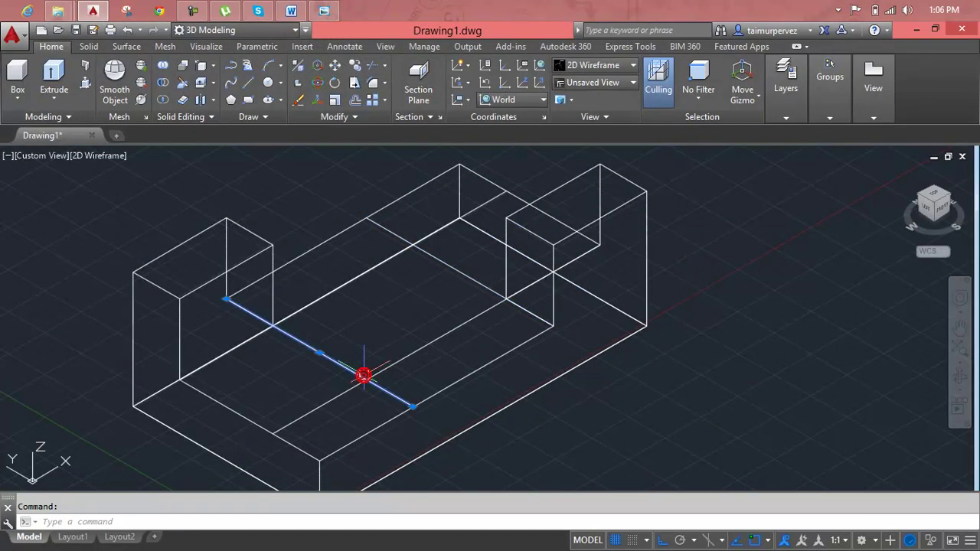
pyautogui.press('Delete')
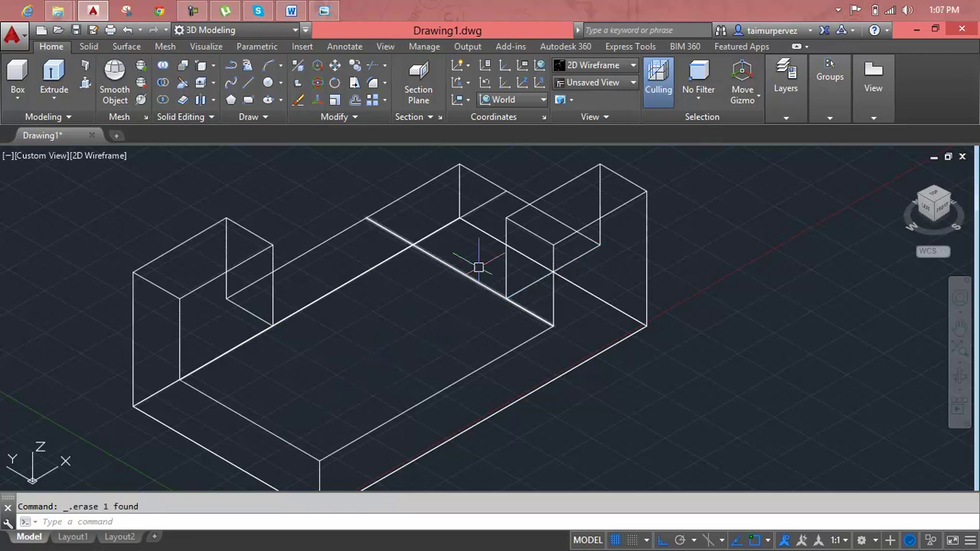
pyautogui.click(404, 253)
pyautogui.press('Escape')
pyautogui.scroll(-2, 420, 305)
pyautogui.scroll(-1, 420, 305)
pyautogui.press('Escape')
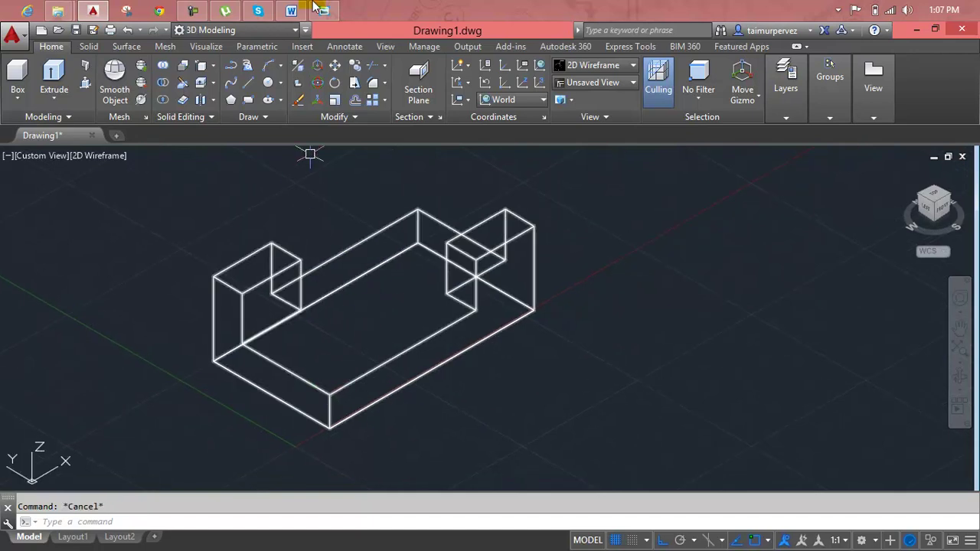
pyautogui.click(325, 12)
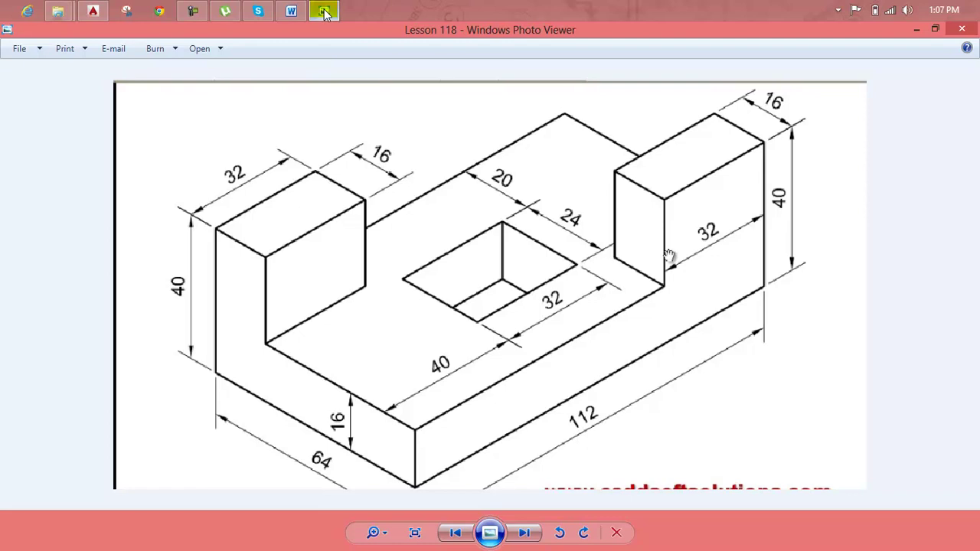
pyautogui.click(326, 13)
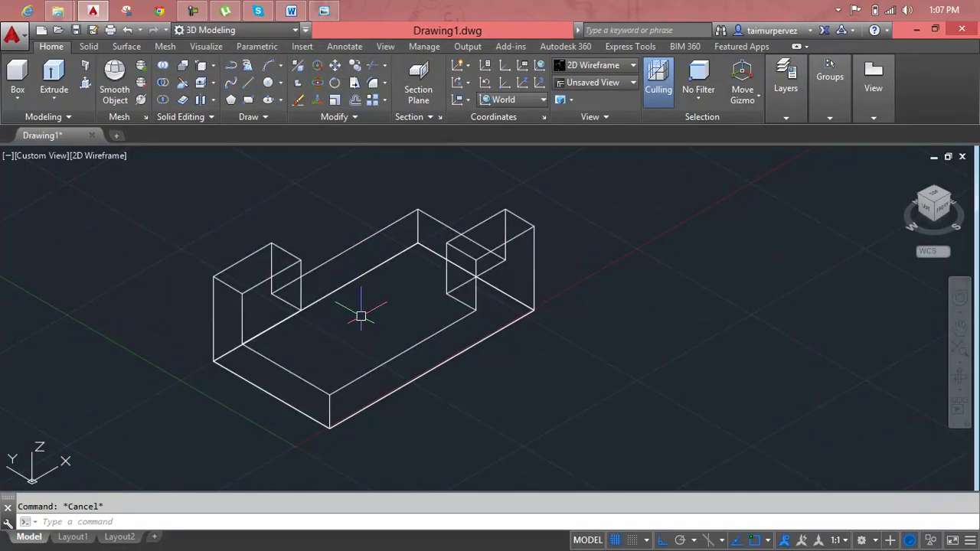
# Copy a top edge of the base 20 units inward as a guide line.
pyautogui.click(325, 12)
pyautogui.click(327, 14)
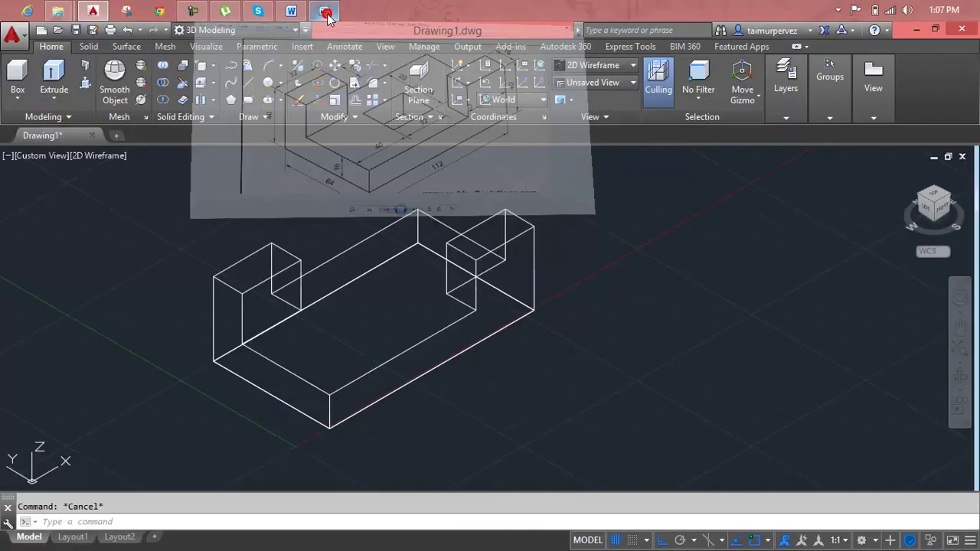
pyautogui.click(204, 66)
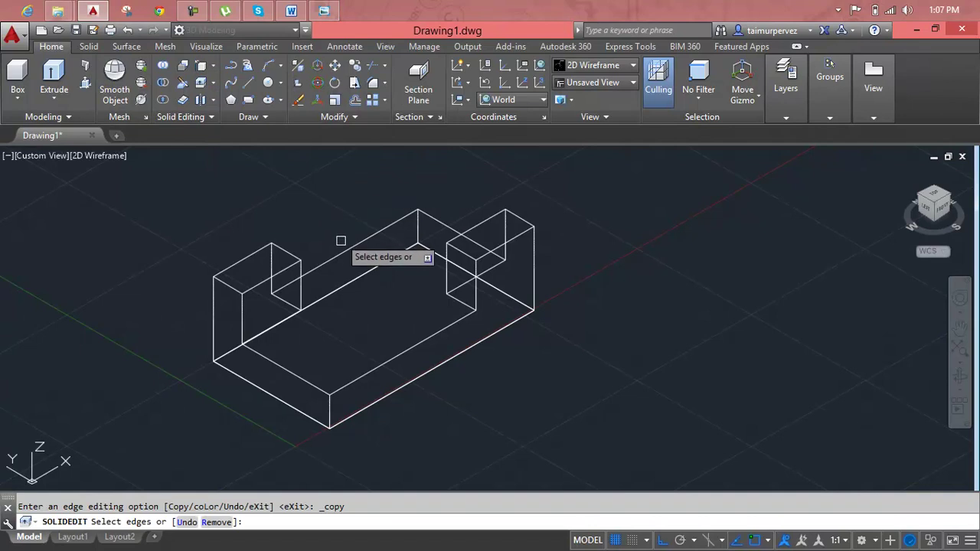
pyautogui.keyDown('shift'); pyautogui.moveTo(368, 334); pyautogui.dragTo(425, 334, button='middle'); pyautogui.keyUp('shift')
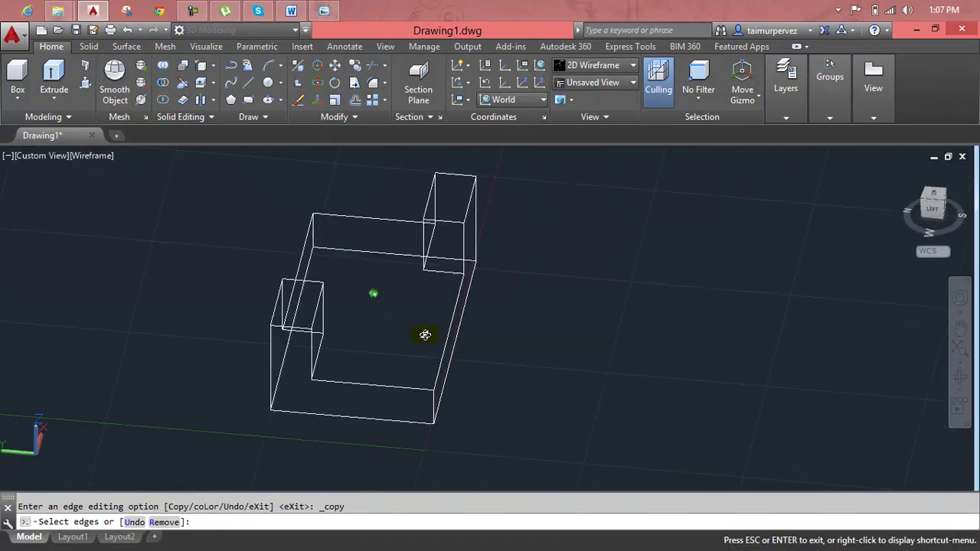
pyautogui.click(306, 248)
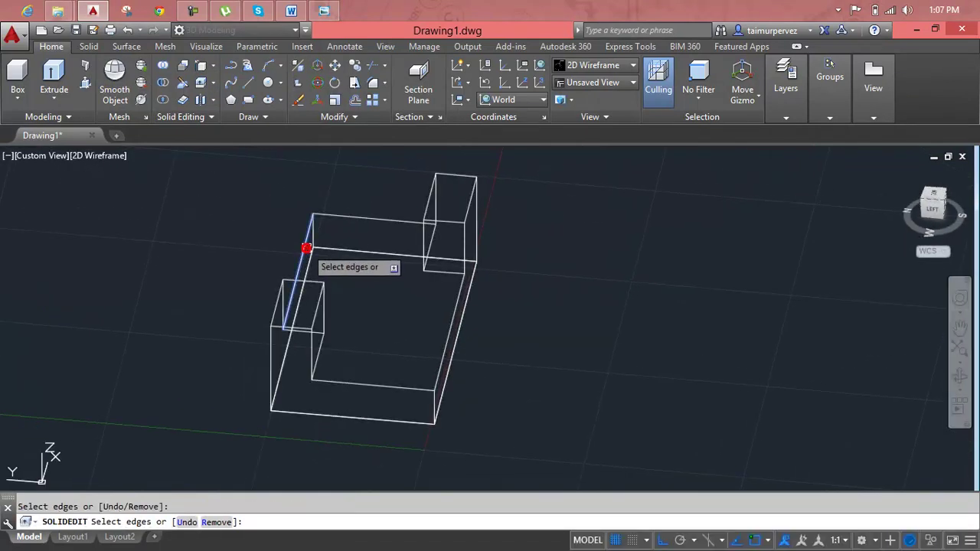
pyautogui.press('Return')
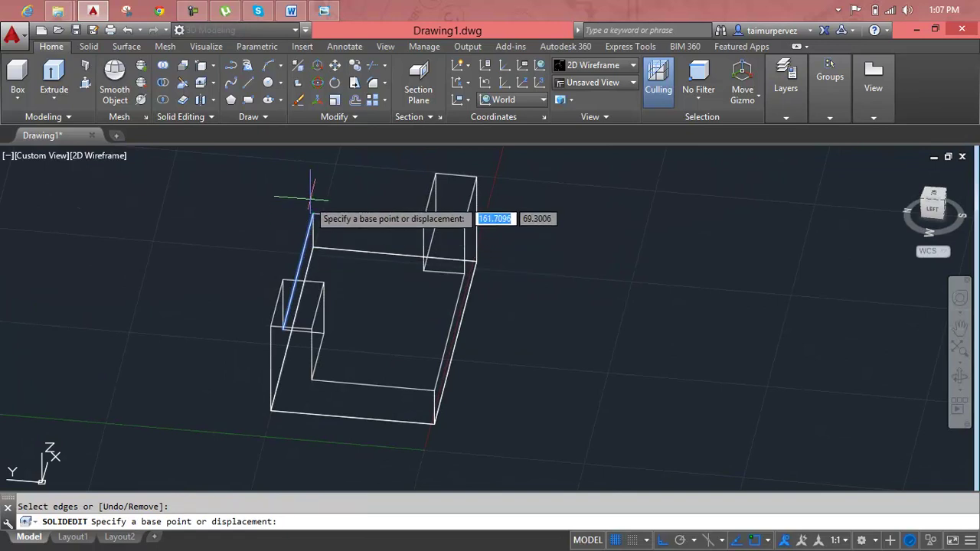
pyautogui.click(311, 190)
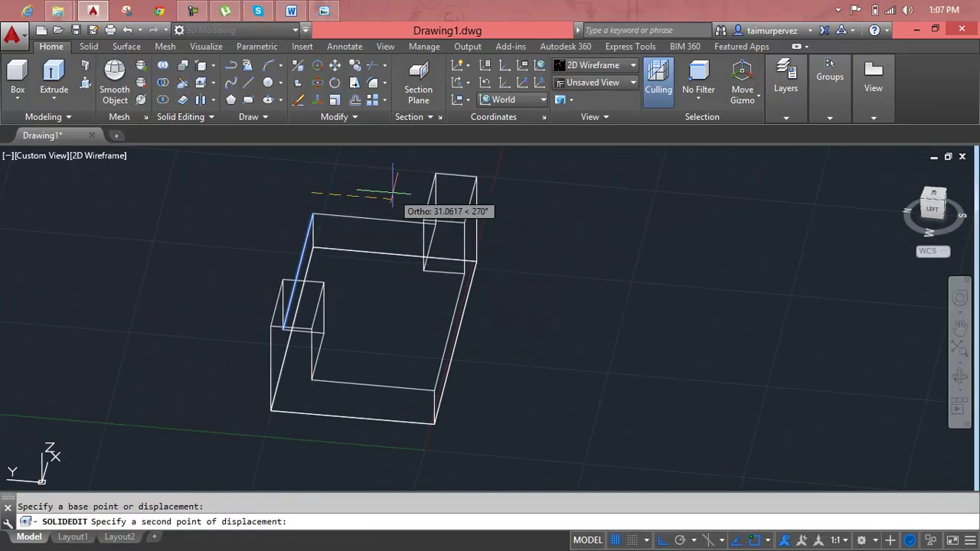
pyautogui.write('20')
pyautogui.press('Return')
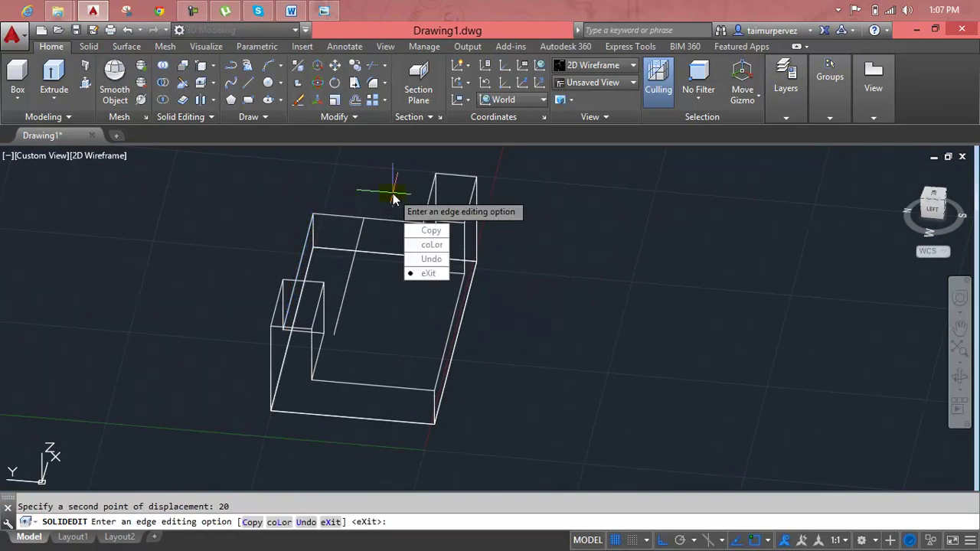
pyautogui.press('Return')
pyautogui.press('Return')
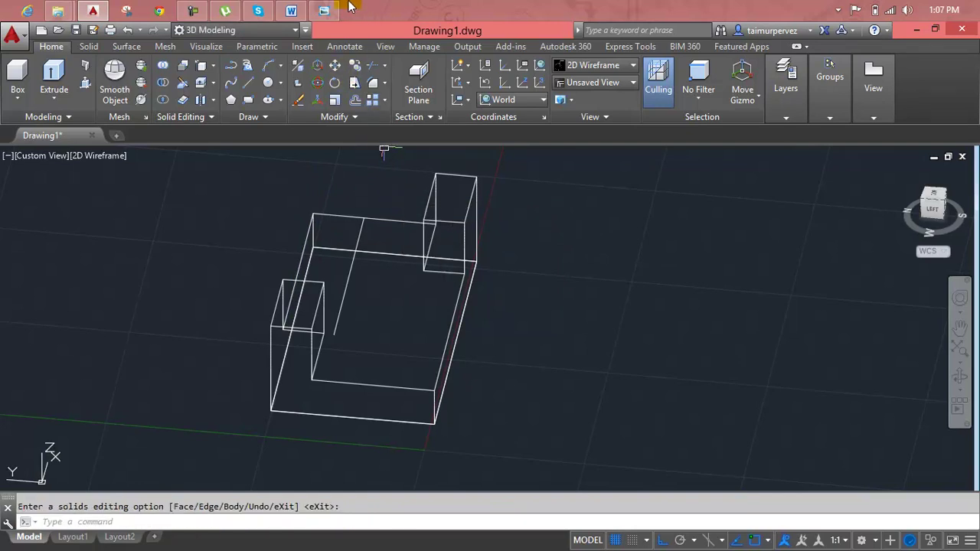
pyautogui.click(339, 4)
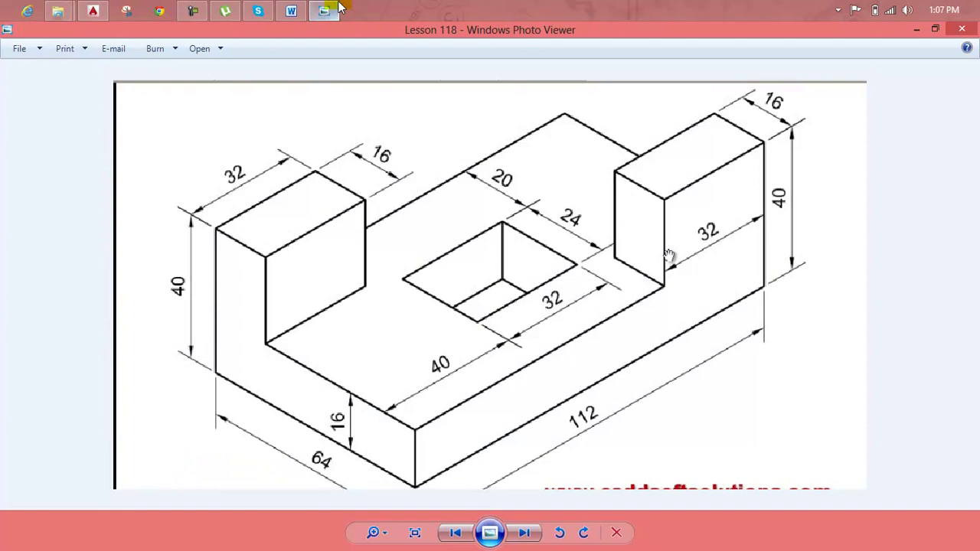
pyautogui.click(339, 7)
# Copy the left vertical edge 40 units from a front view, then delete that copy.
pyautogui.press('Escape')
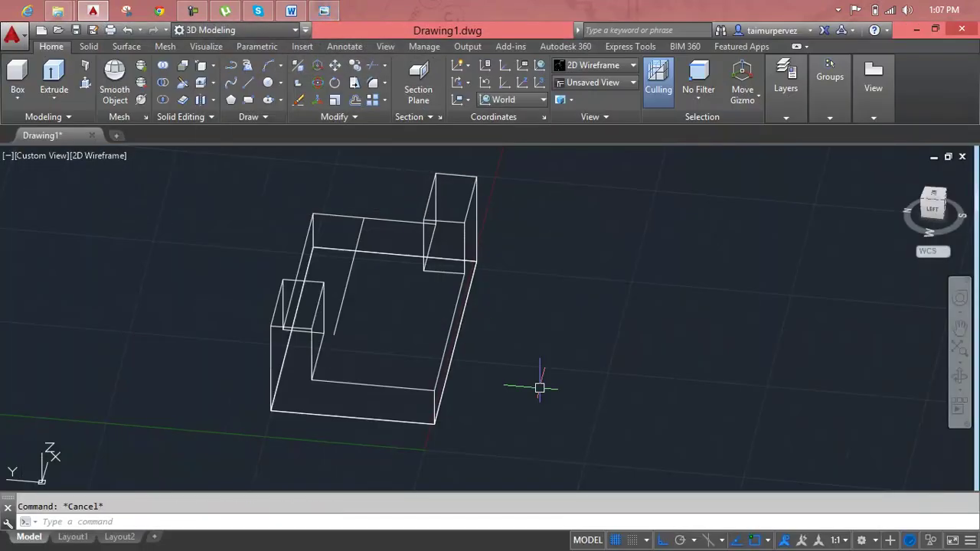
pyautogui.keyDown('shift'); pyautogui.moveTo(540, 396); pyautogui.dragTo(265, 201, button='middle'); pyautogui.keyUp('shift')
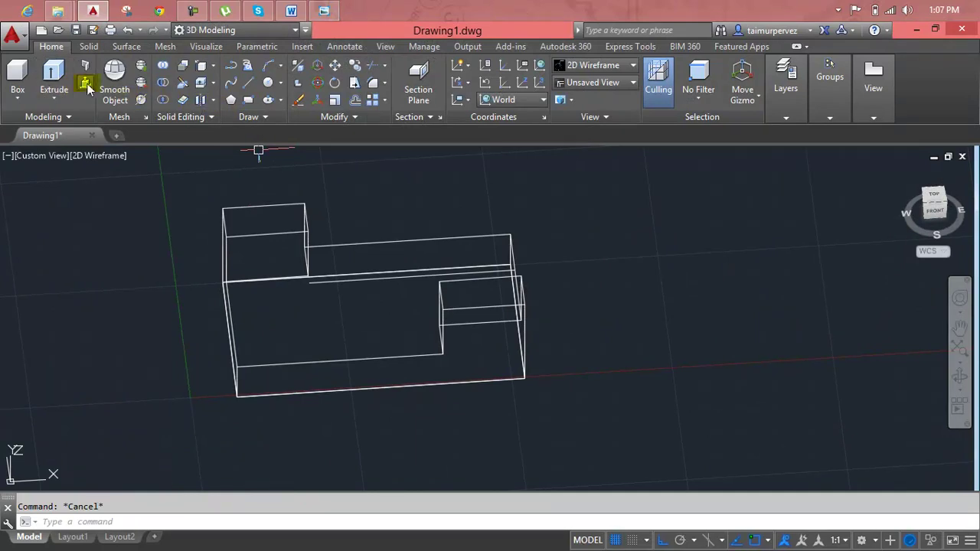
pyautogui.click(200, 66)
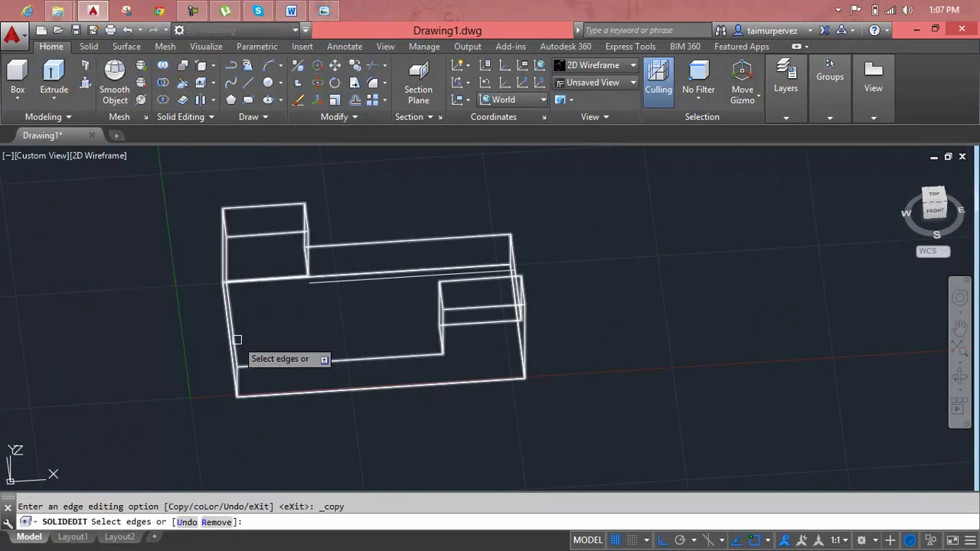
pyautogui.click(236, 340)
pyautogui.press('Return')
pyautogui.click(268, 411)
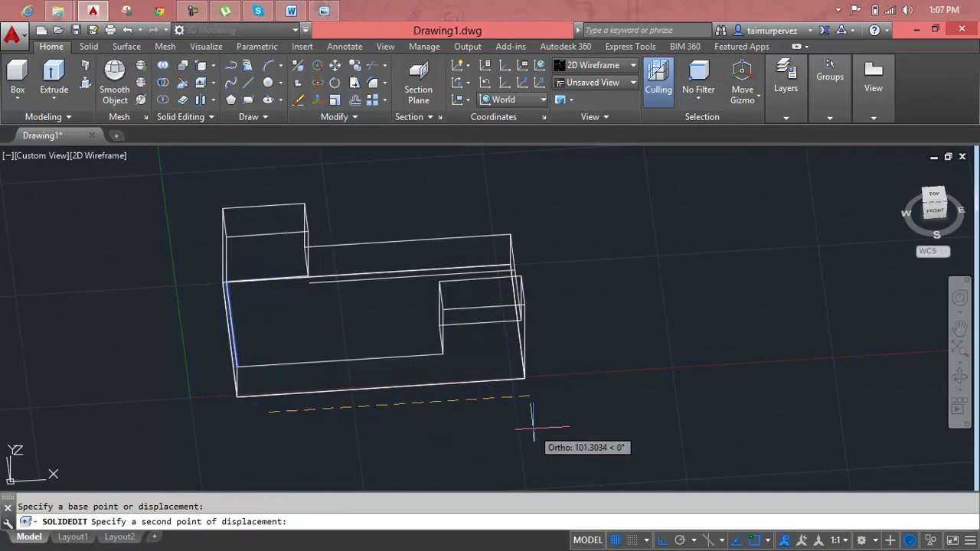
pyautogui.click(324, 9)
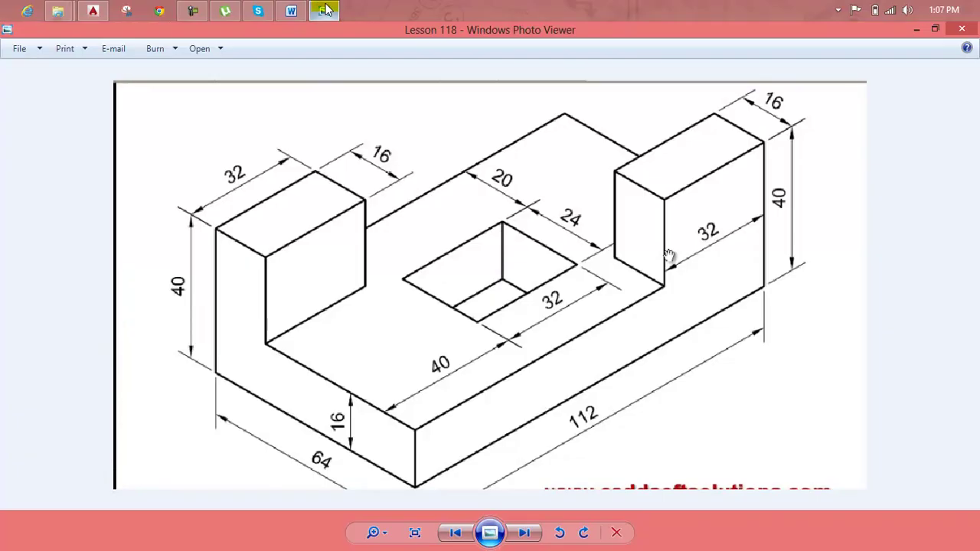
pyautogui.click(325, 9)
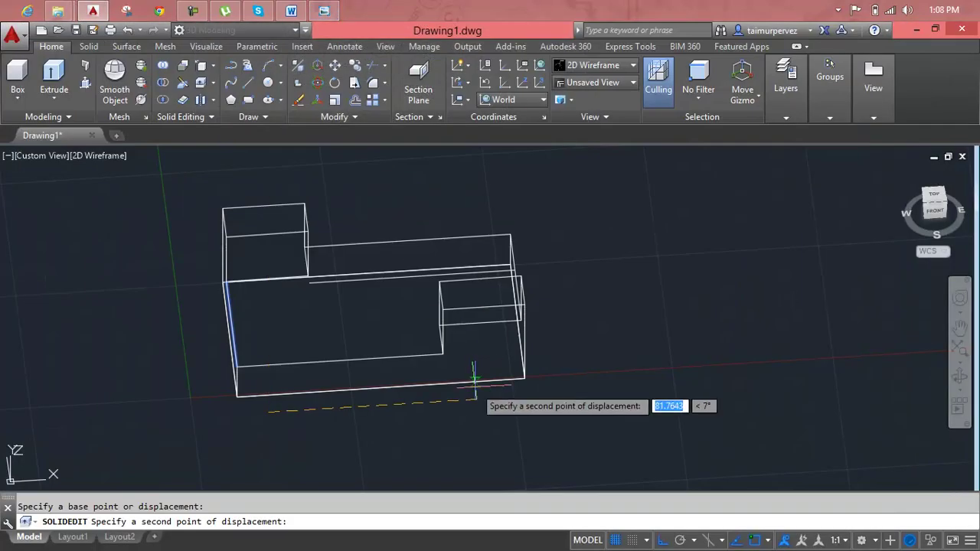
pyautogui.write('40')
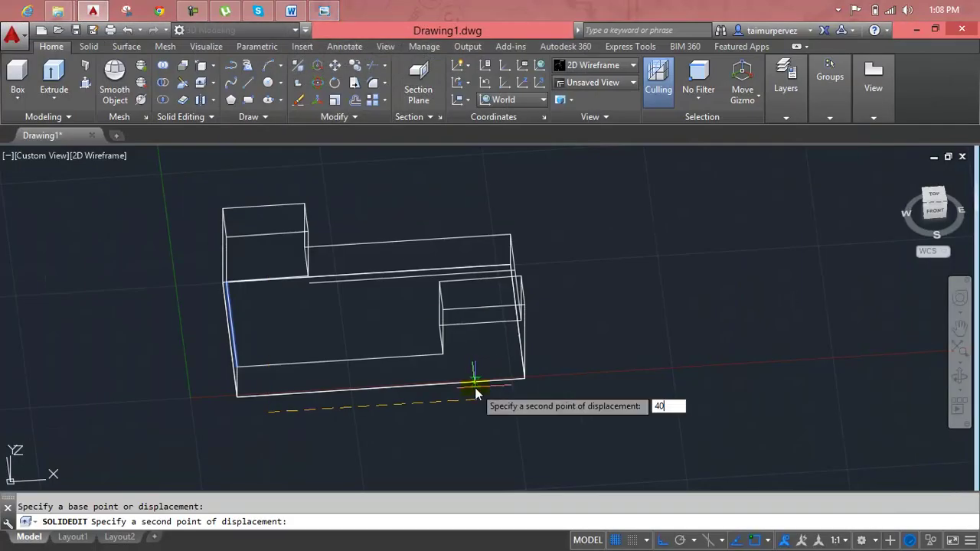
pyautogui.press('Return')
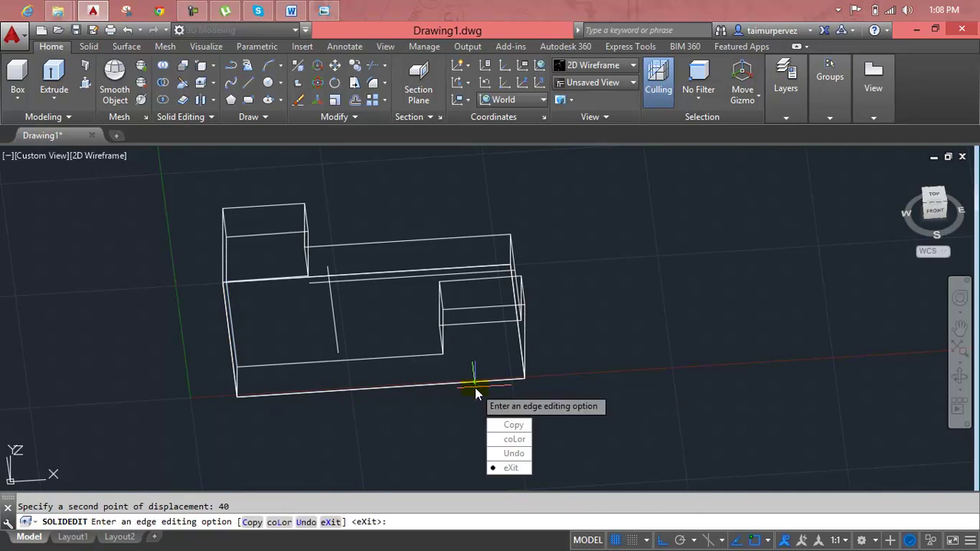
pyautogui.press('Escape')
pyautogui.click(333, 317)
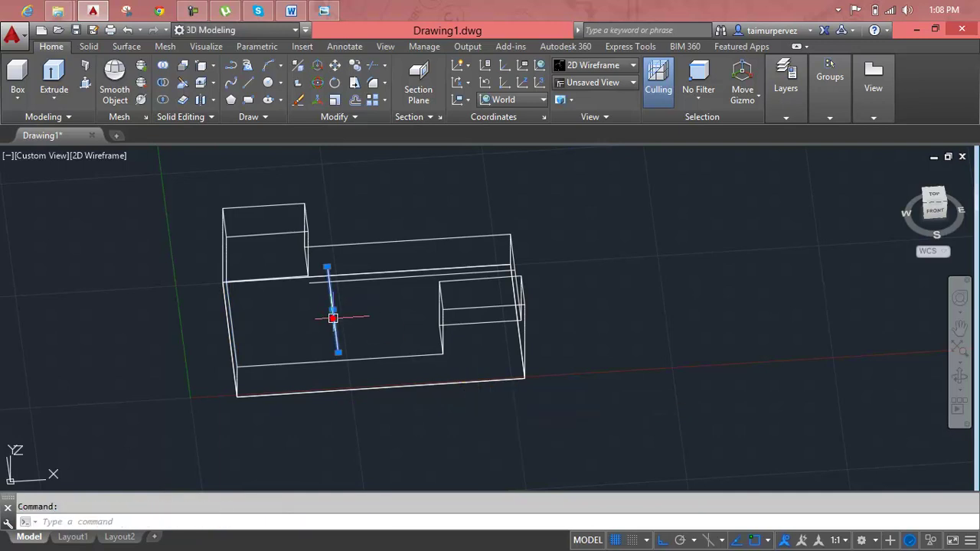
pyautogui.press('Delete')
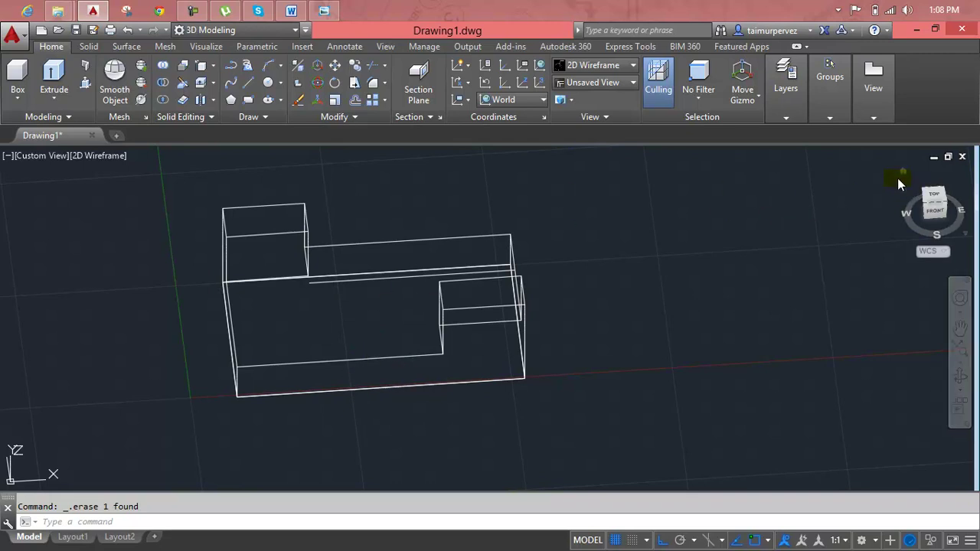
# In isometric view, copy the base's front edge 40 units across the top as a guide line.
pyautogui.click(901, 174)
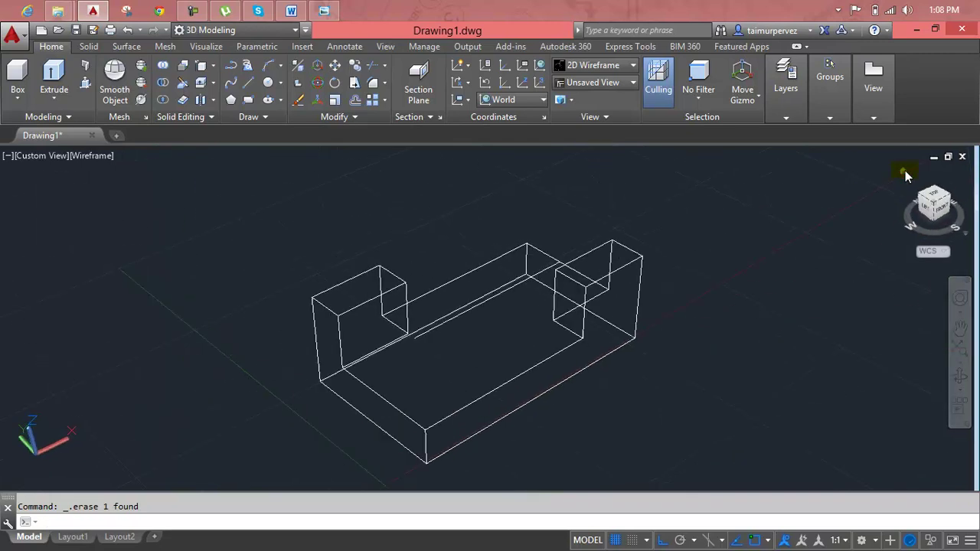
pyautogui.press('Escape')
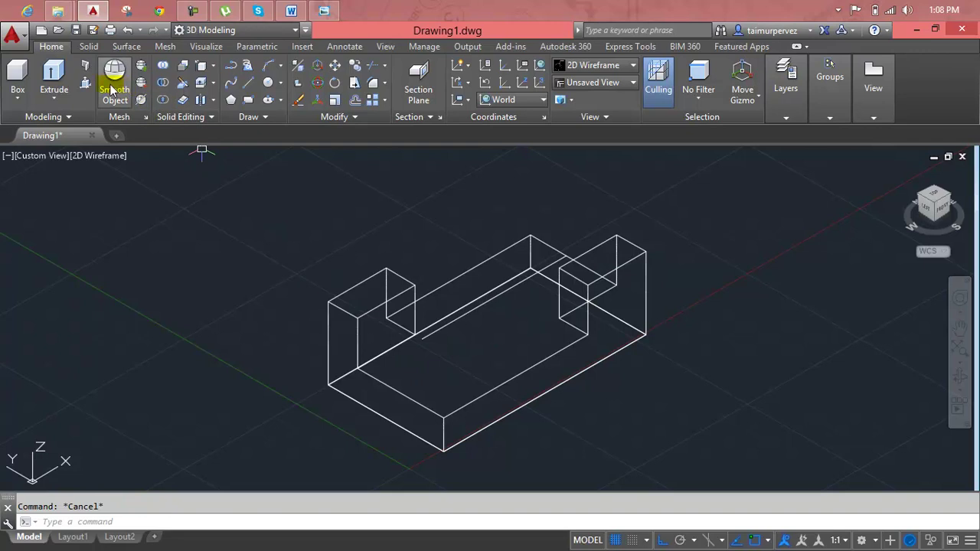
pyautogui.click(200, 67)
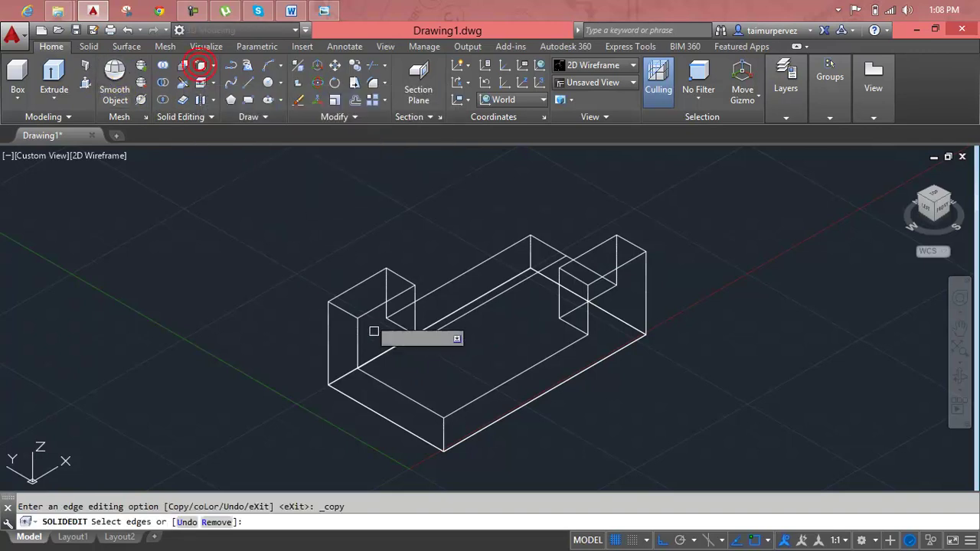
pyautogui.click(395, 389)
pyautogui.press('Return')
pyautogui.click(499, 450)
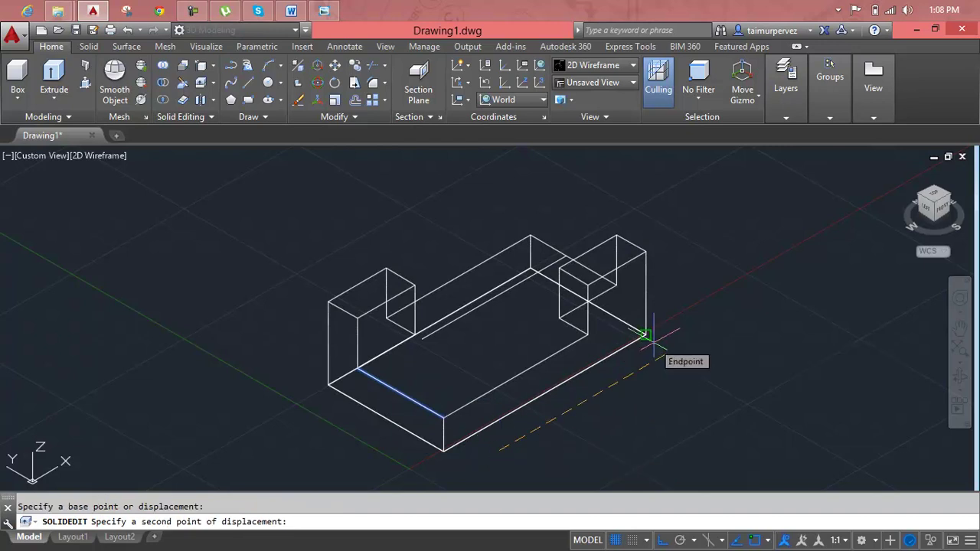
pyautogui.write('40')
pyautogui.press('Return')
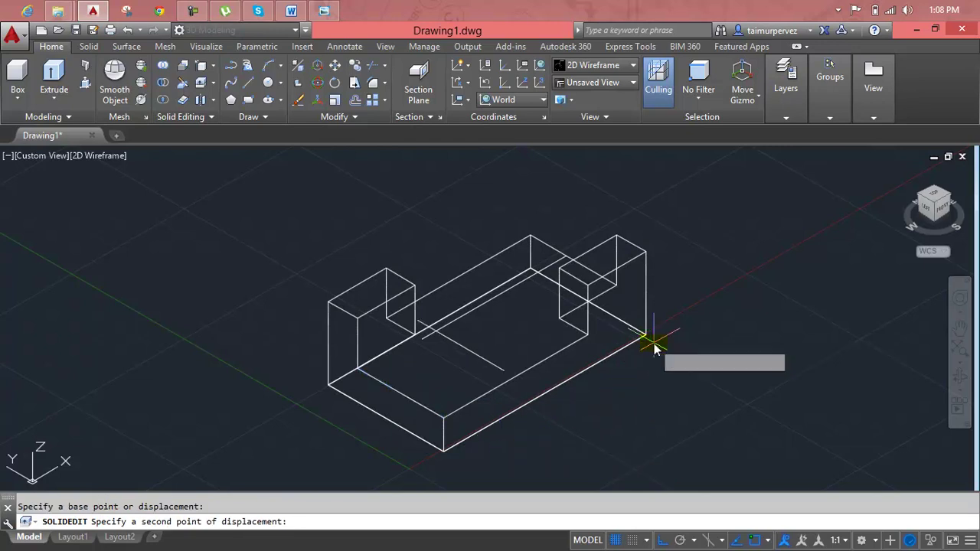
pyautogui.press('Escape')
pyautogui.press('Escape')
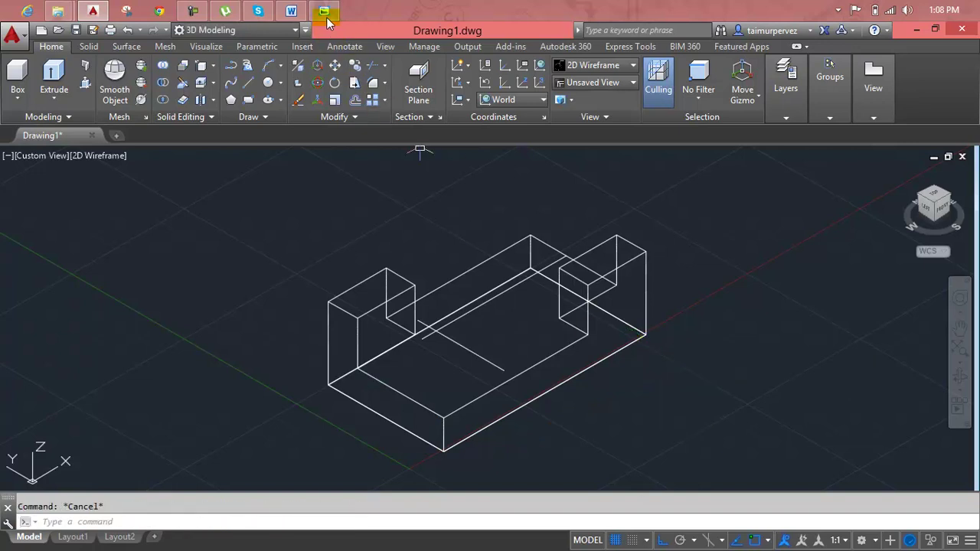
pyautogui.click(325, 11)
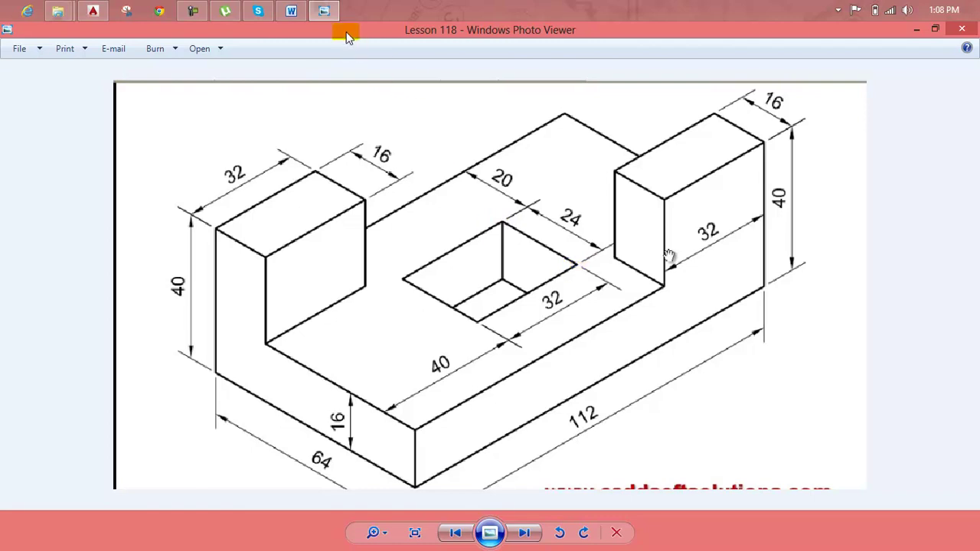
pyautogui.click(333, 9)
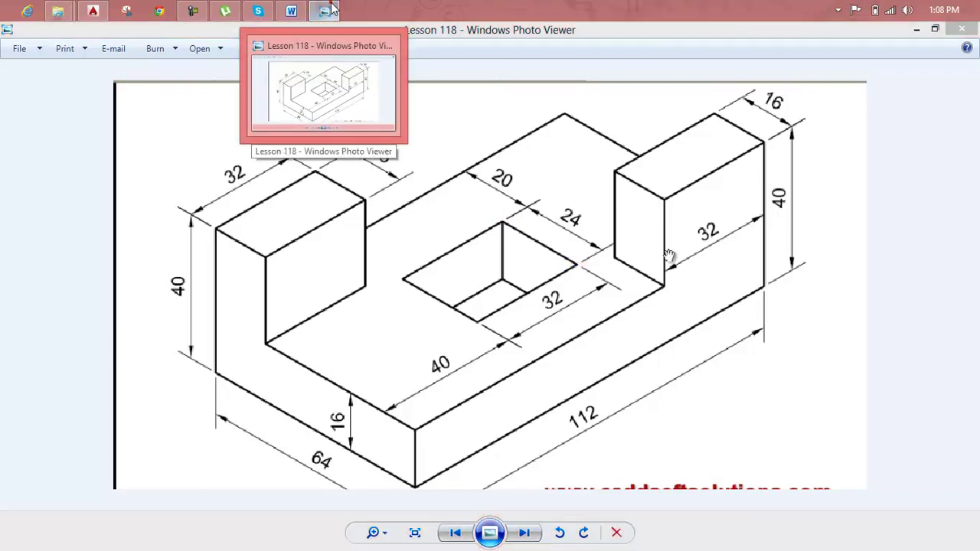
pyautogui.click(333, 10)
pyautogui.scroll(2, 490, 310)
# Offset the long line on the base top by 24 units.
pyautogui.scroll(2, 481, 295)
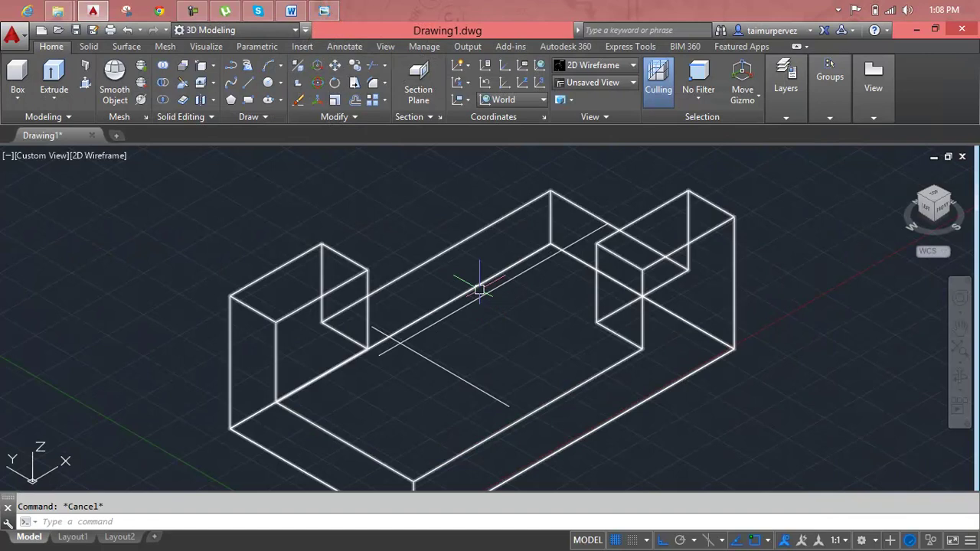
pyautogui.write('o')
pyautogui.press('Return')
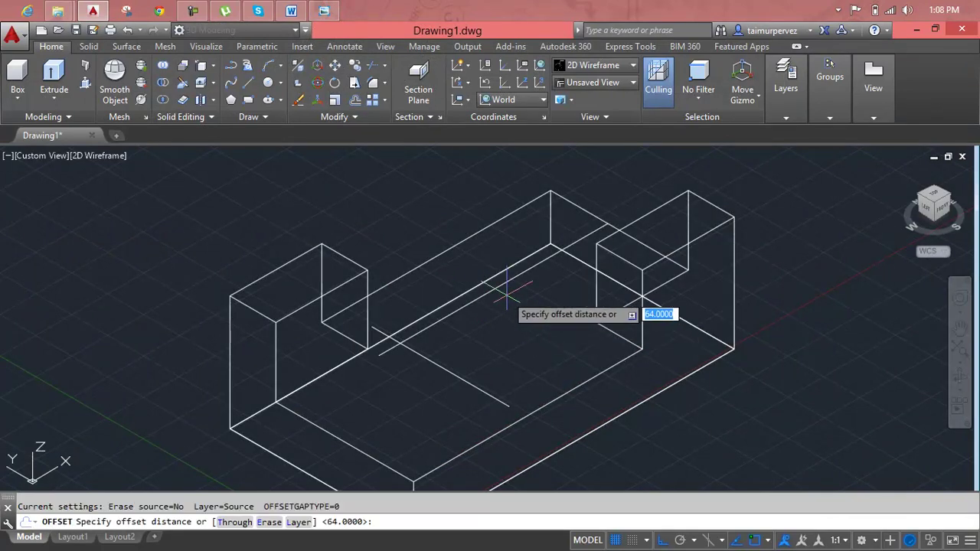
pyautogui.write('24')
pyautogui.press('Return')
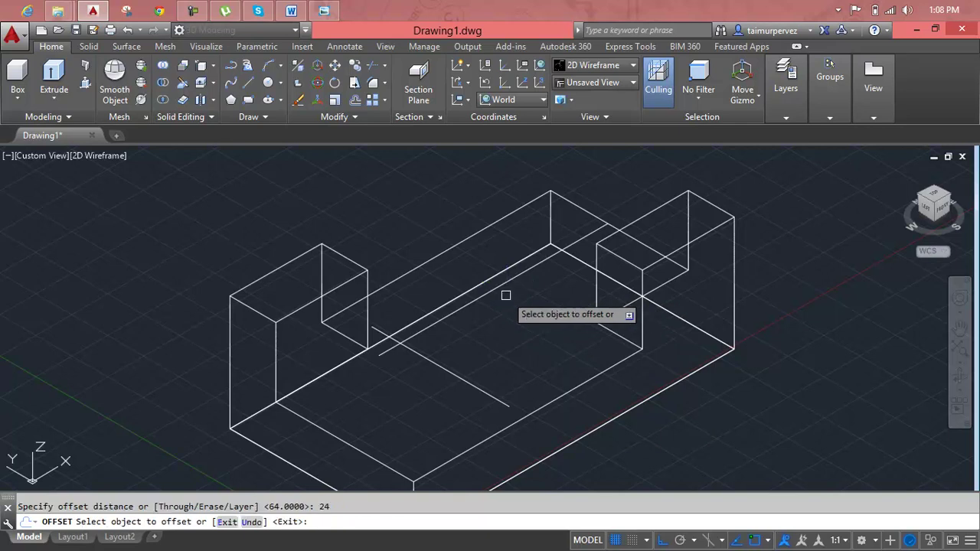
pyautogui.click(497, 288)
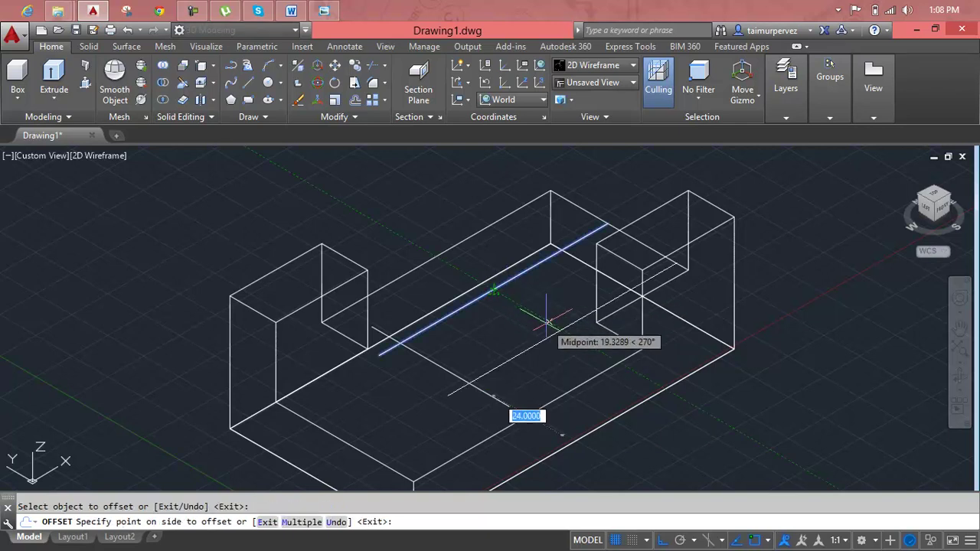
pyautogui.click(545, 323)
pyautogui.press('Escape')
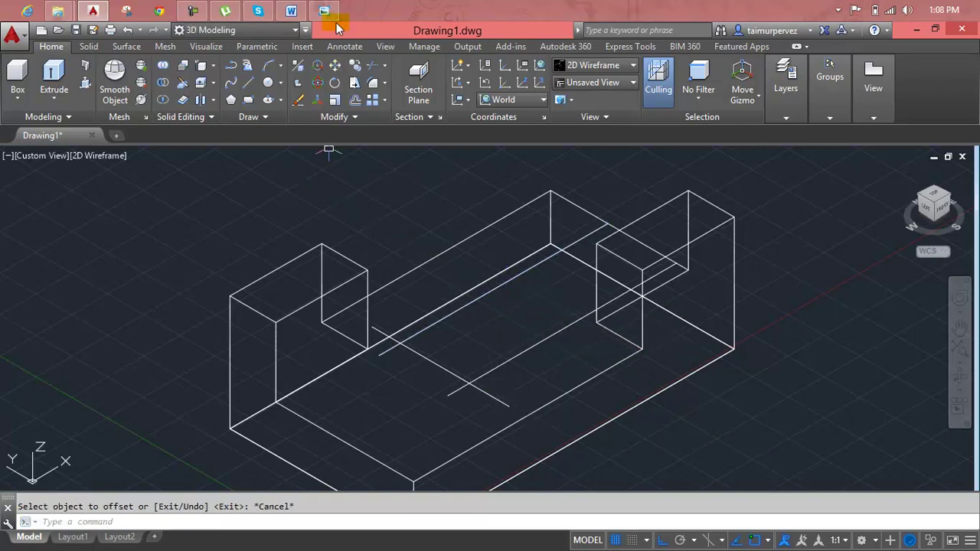
pyautogui.press('Escape')
# Offset the cross line 32 units toward the upright block.
pyautogui.click(324, 11)
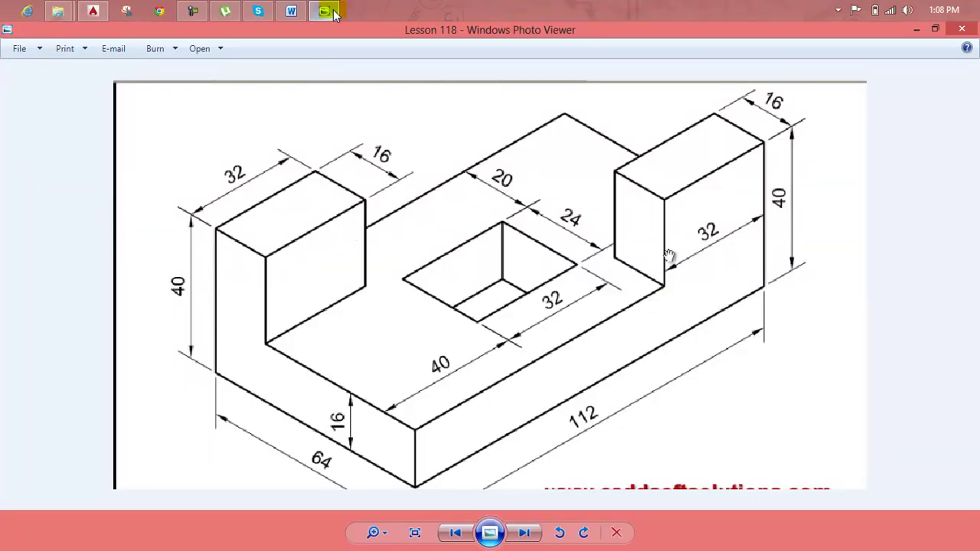
pyautogui.click(329, 11)
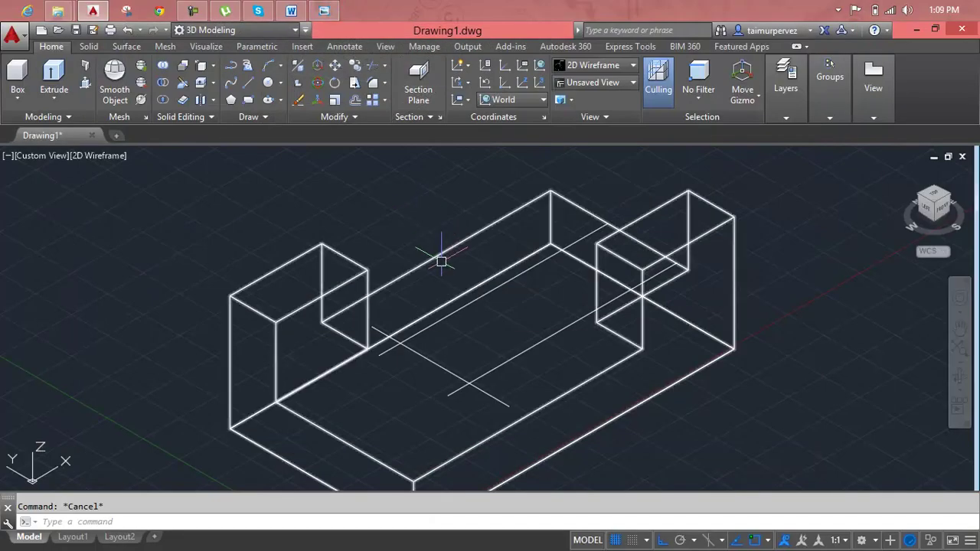
pyautogui.write('o')
pyautogui.press('Return')
pyautogui.write('32')
pyautogui.press('Return')
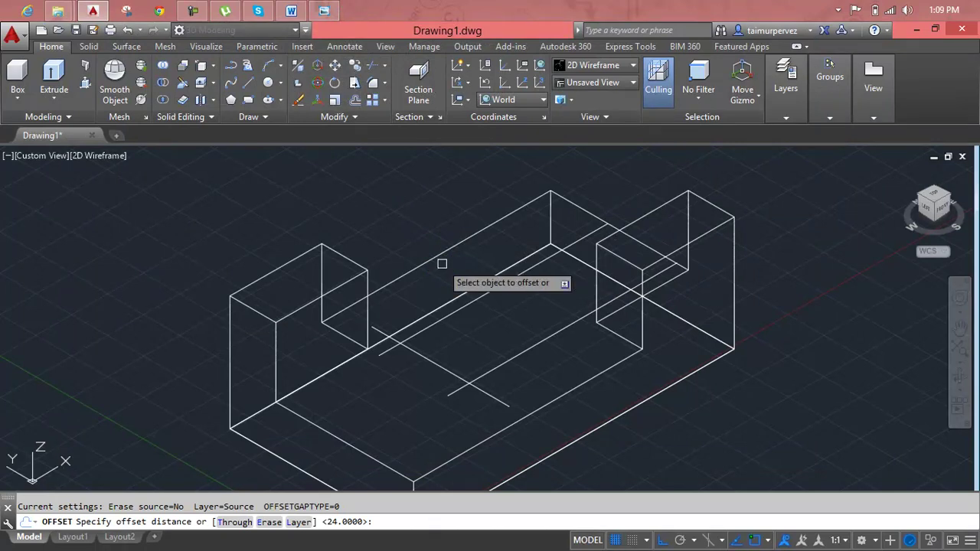
pyautogui.click(453, 370)
pyautogui.click(482, 357)
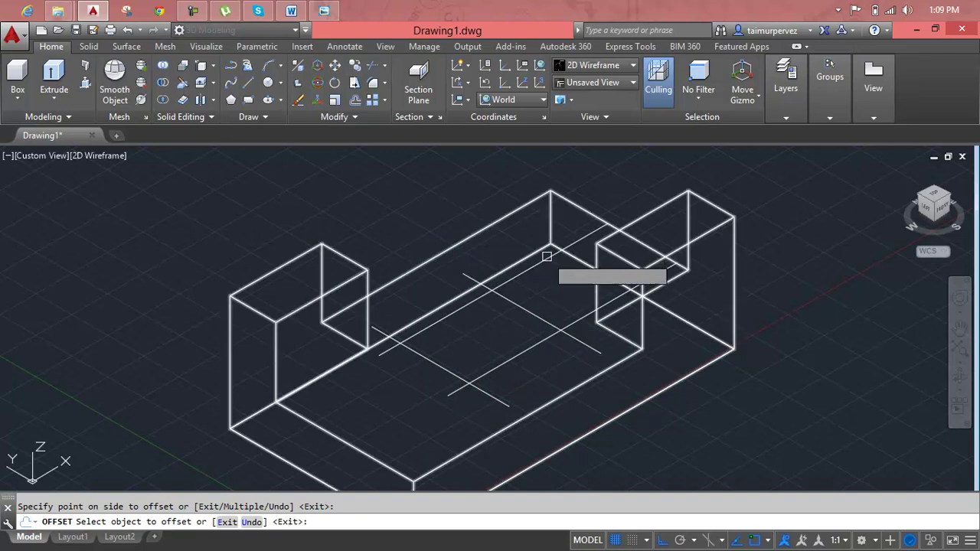
pyautogui.press('Escape')
pyautogui.write('TR')
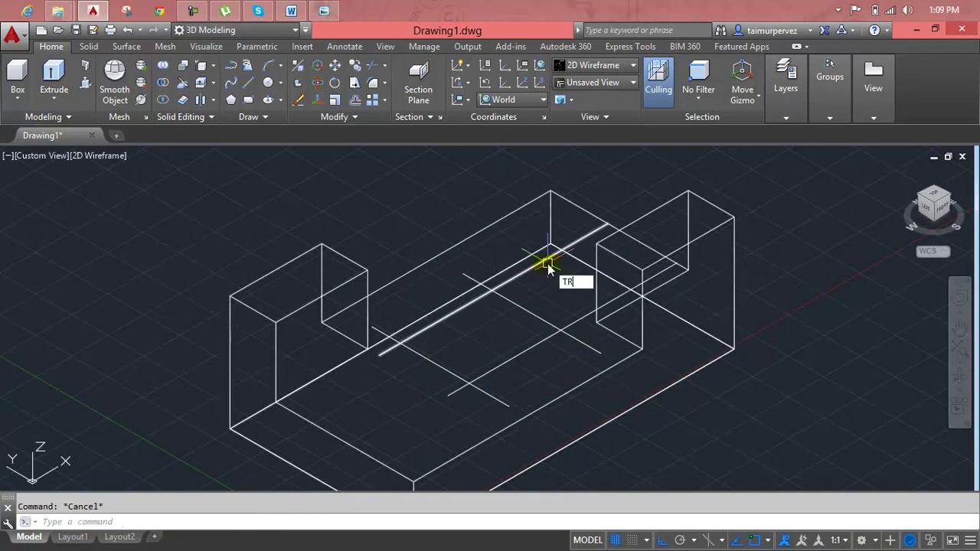
# Trim the four crossing guide lines against each other, removing the first overhanging ends.
pyautogui.press('Return')
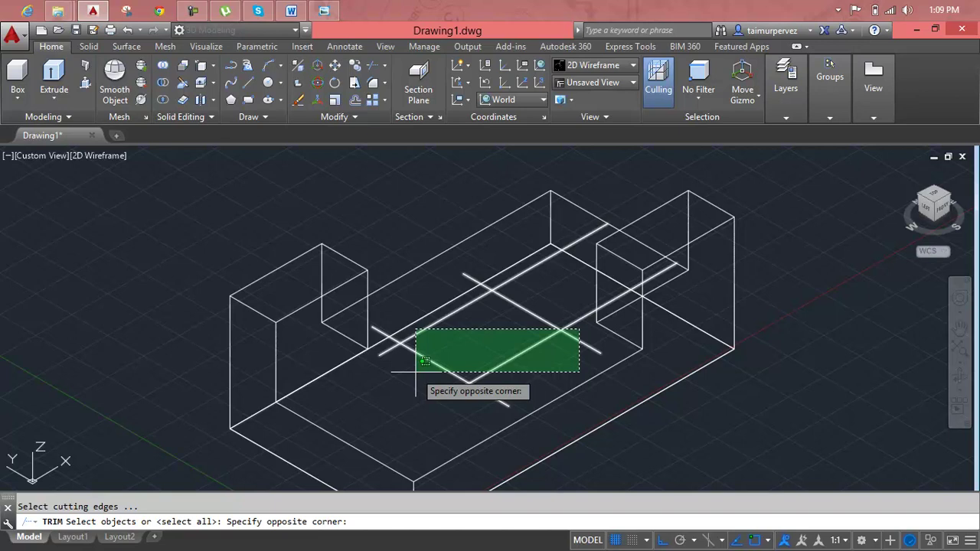
pyautogui.click(416, 372)
pyautogui.press('Return')
pyautogui.click(582, 318)
pyautogui.click(511, 282)
pyautogui.click(575, 336)
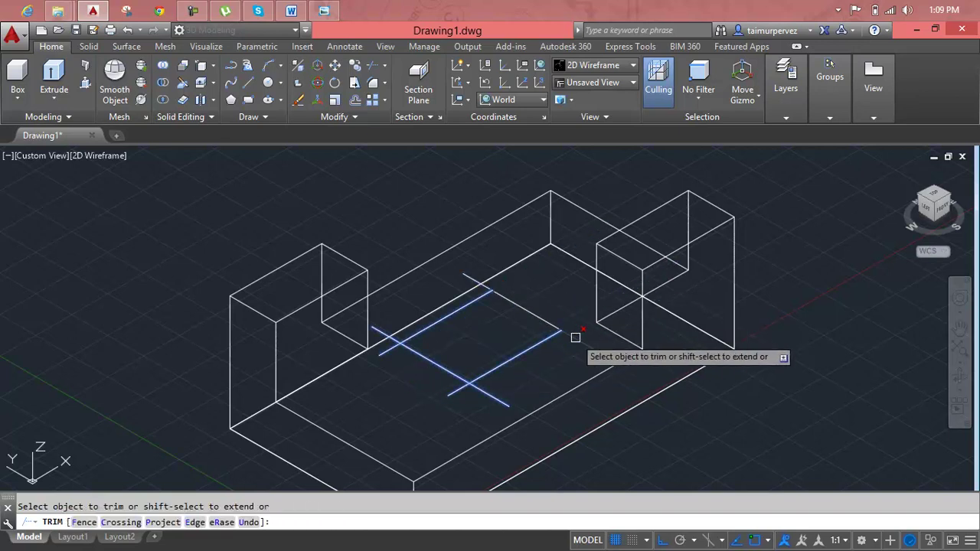
# Trim the remaining overhangs to close the rectangle, then check it against the reference drawing.
pyautogui.click(463, 273)
pyautogui.click(499, 400)
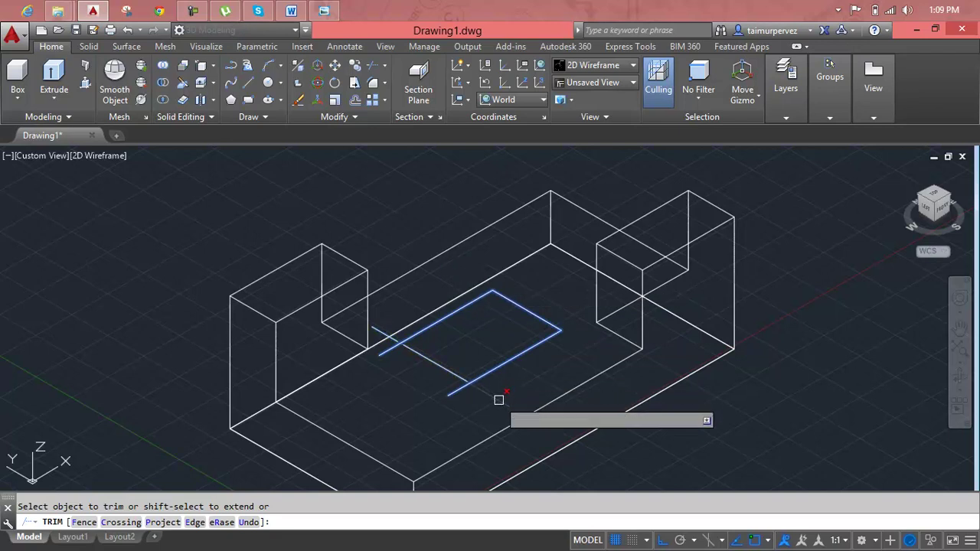
pyautogui.click(390, 337)
pyautogui.click(386, 348)
pyautogui.click(450, 391)
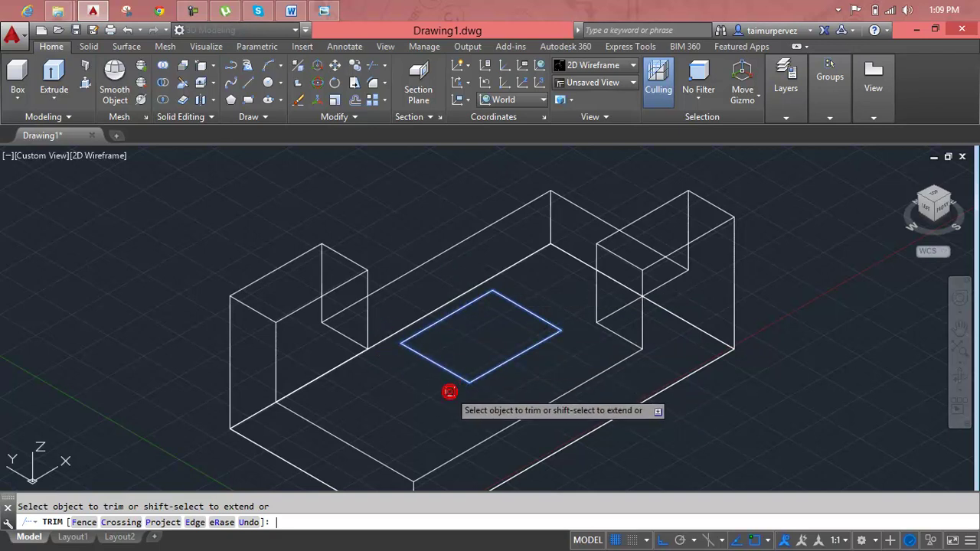
pyautogui.press('Return')
pyautogui.click(323, 11)
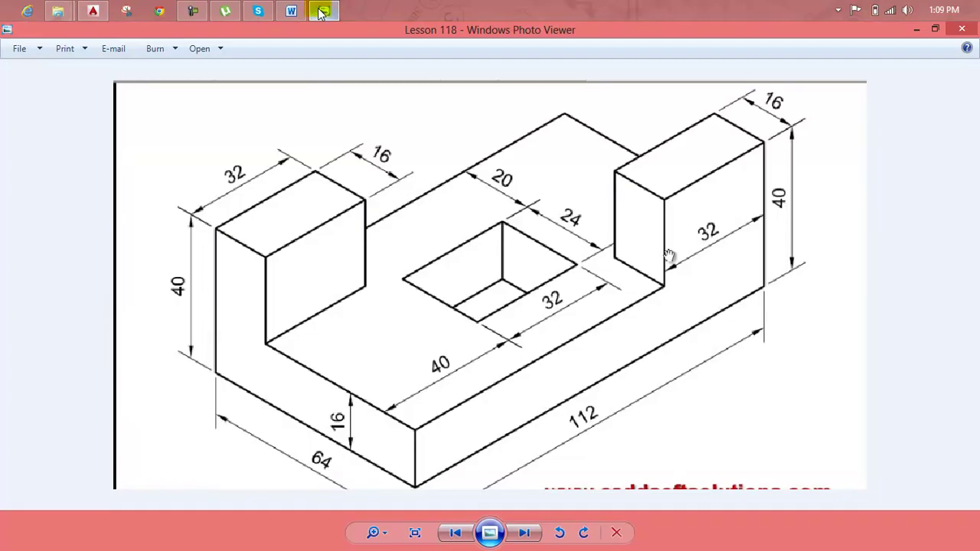
pyautogui.click(323, 11)
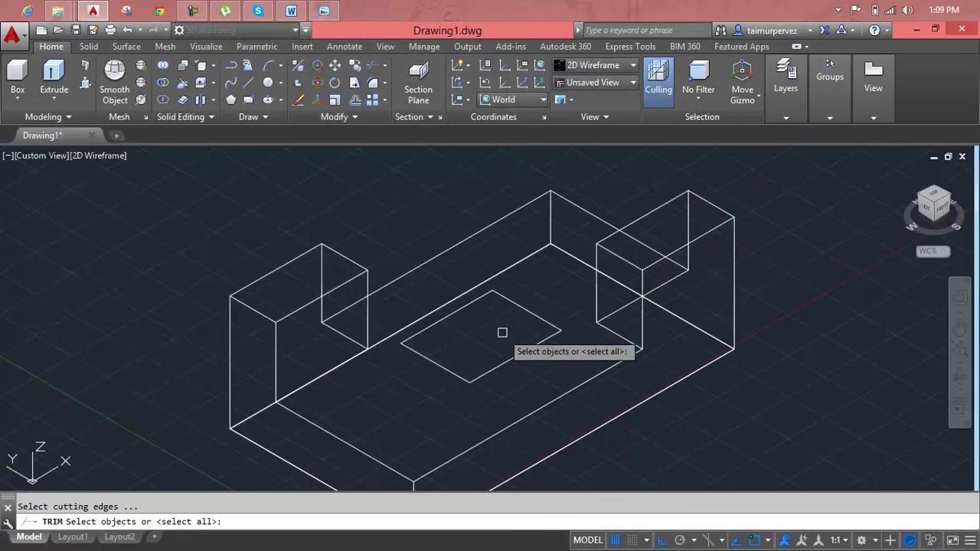
# Presspull the base-top rectangle down through the base to cut a rectangular hole.
pyautogui.press('Escape')
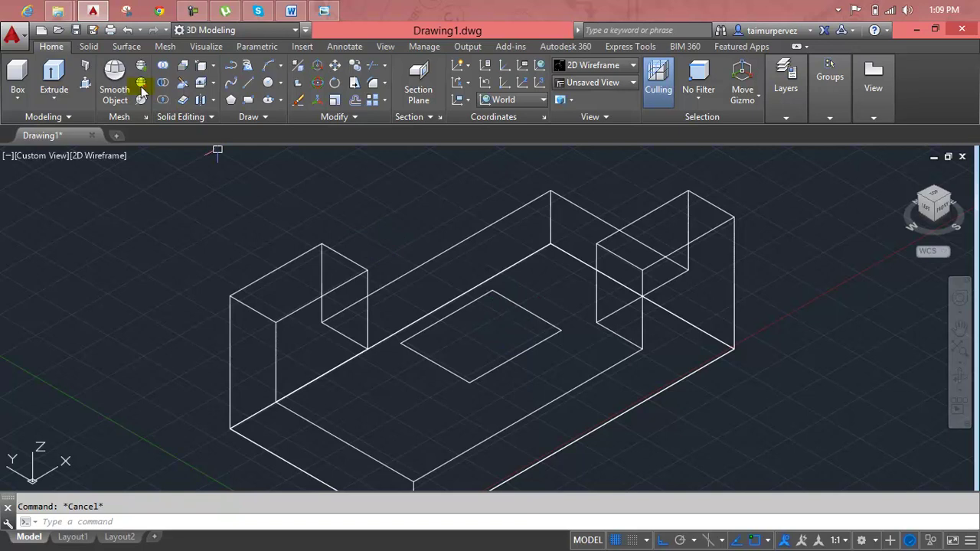
pyautogui.click(86, 84)
pyautogui.scroll(-3, 415, 306)
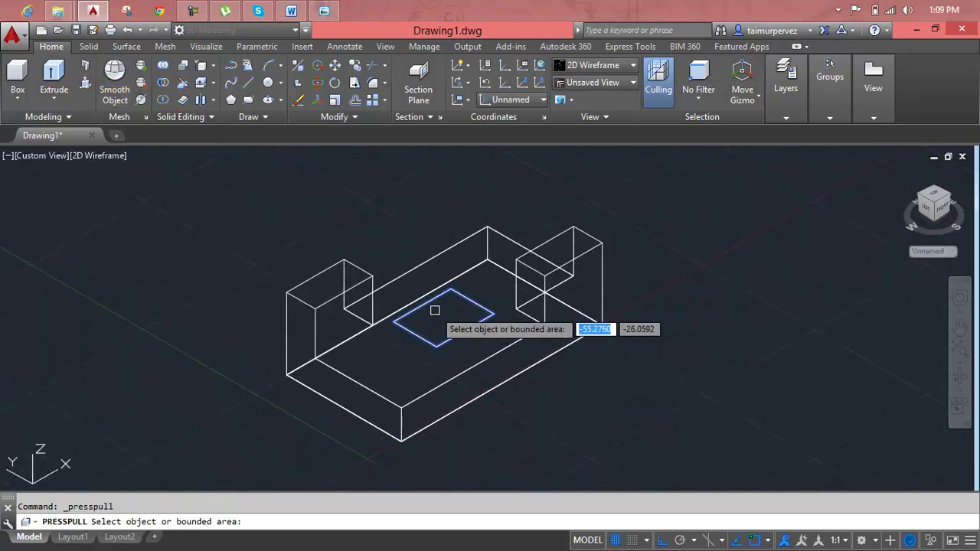
pyautogui.click(441, 314)
pyautogui.click(485, 458)
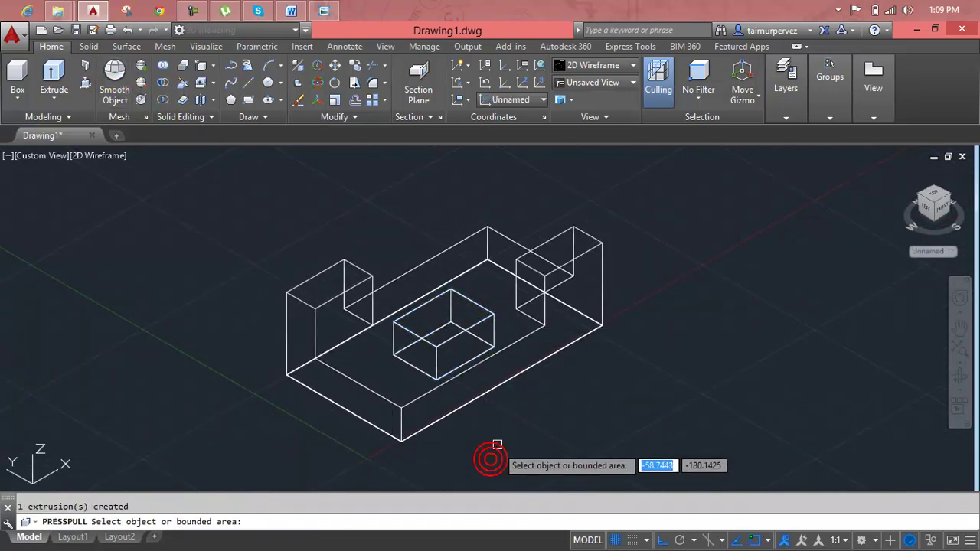
pyautogui.press('Escape')
pyautogui.press('Escape')
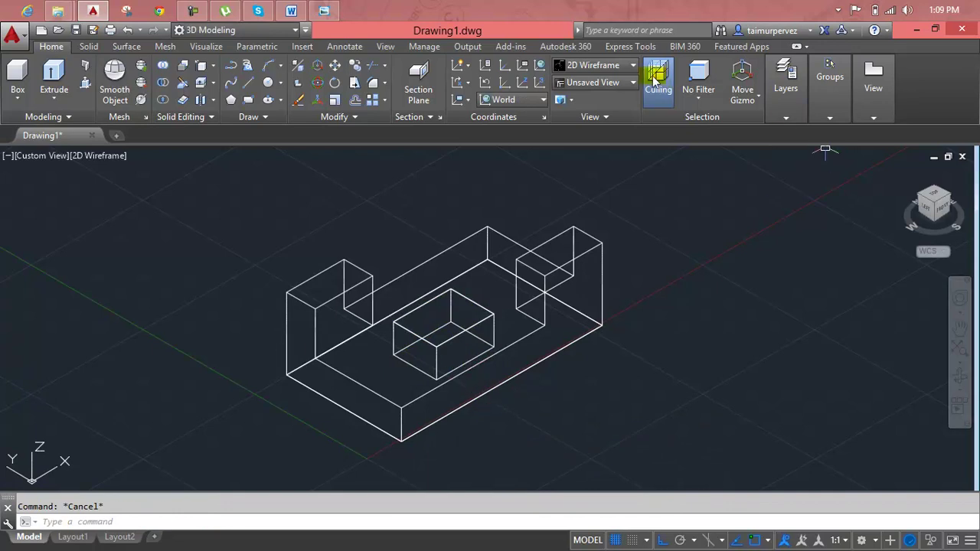
# Switch to the Realistic visual style, orbit toward the top, and compare with the reference.
pyautogui.click(610, 67)
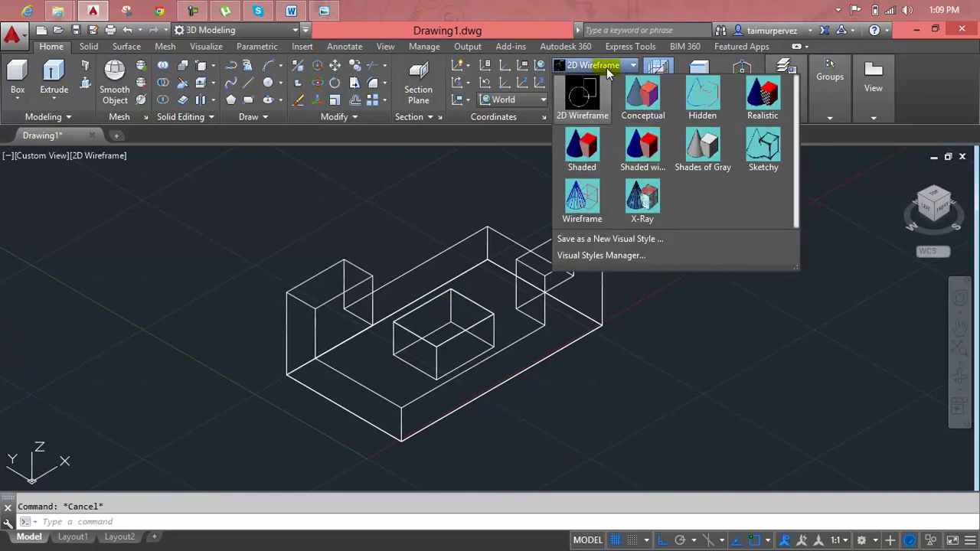
pyautogui.click(758, 115)
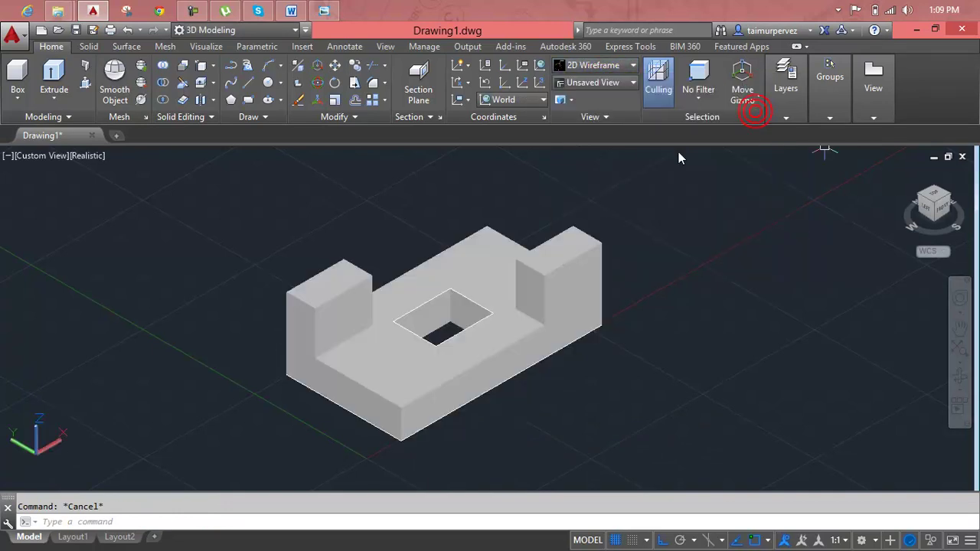
pyautogui.moveTo(516, 332)
pyautogui.keyDown('shift'); pyautogui.mouseDown(button='middle')
pyautogui.moveTo(514, 423)
pyautogui.moveTo(485, 350)
pyautogui.moveTo(503, 329)
pyautogui.moveTo(507, 343)
pyautogui.mouseUp(button='middle'); pyautogui.keyUp('shift')
pyautogui.scroll(2, 498, 334)
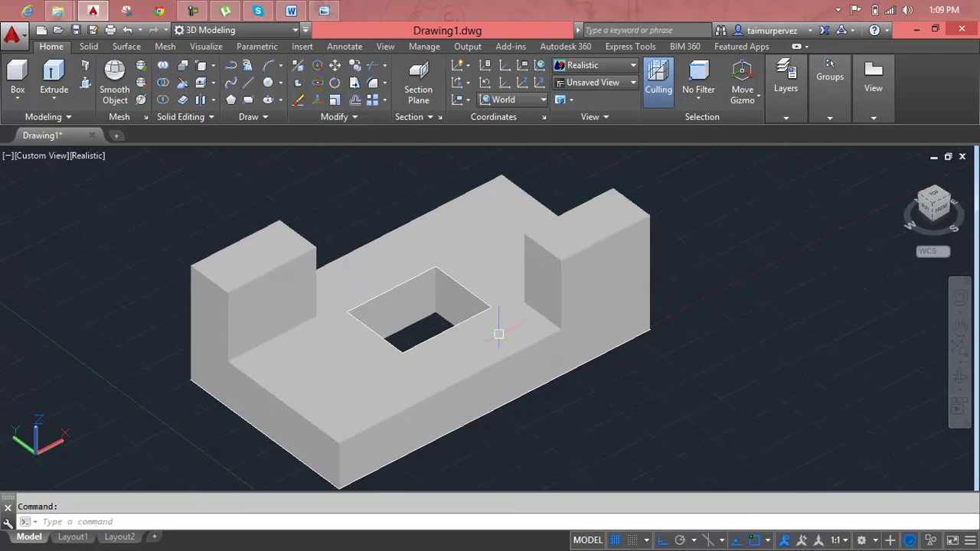
pyautogui.click(331, 8)
pyautogui.click(332, 8)
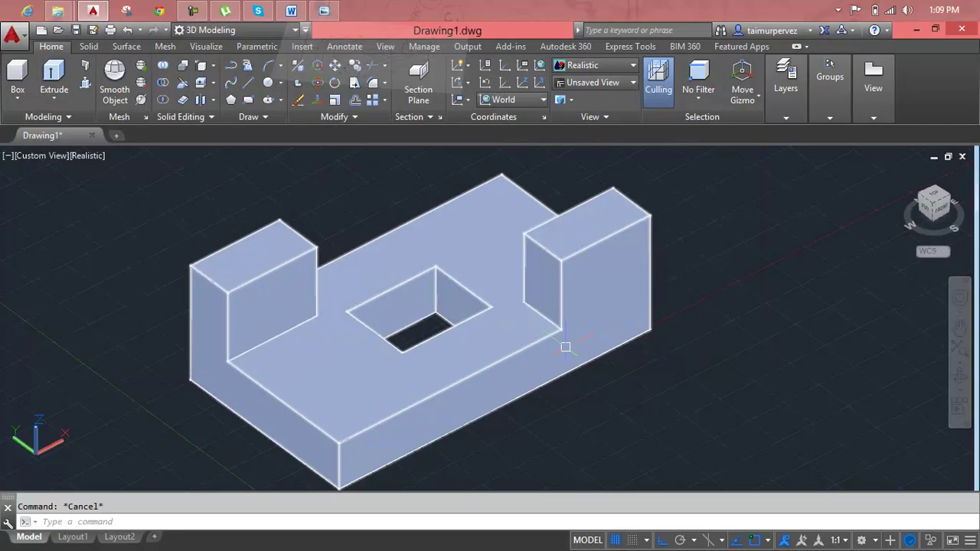